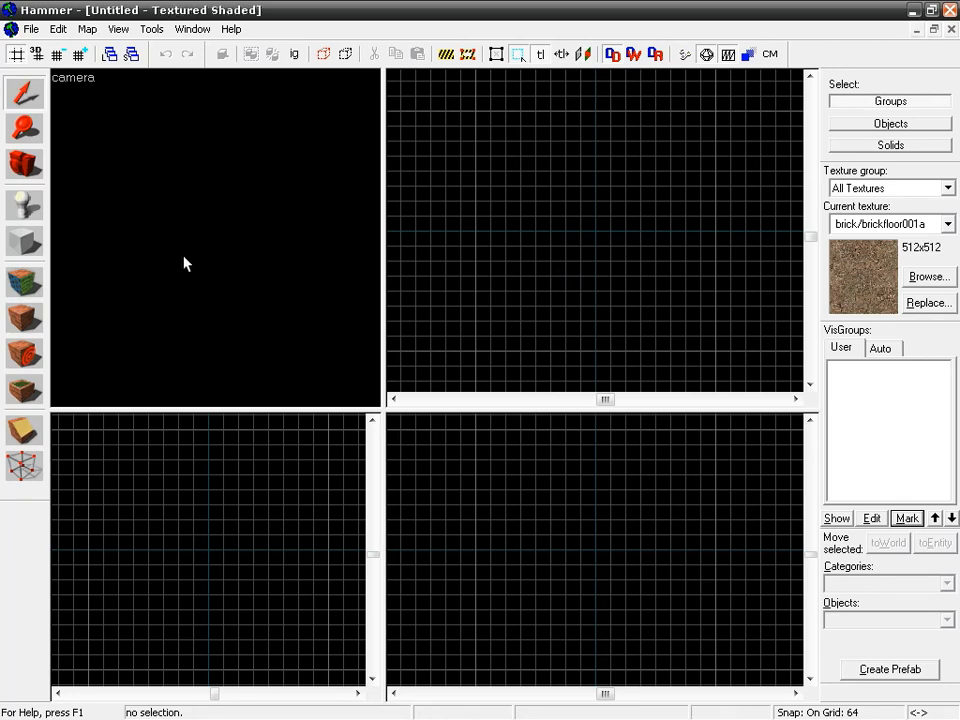
Step: Insert the N_SimpleRoom prefab from the Noesis_Prefabs category on the horizontal centre line of the top view, at about x -320
left_click(26, 207)
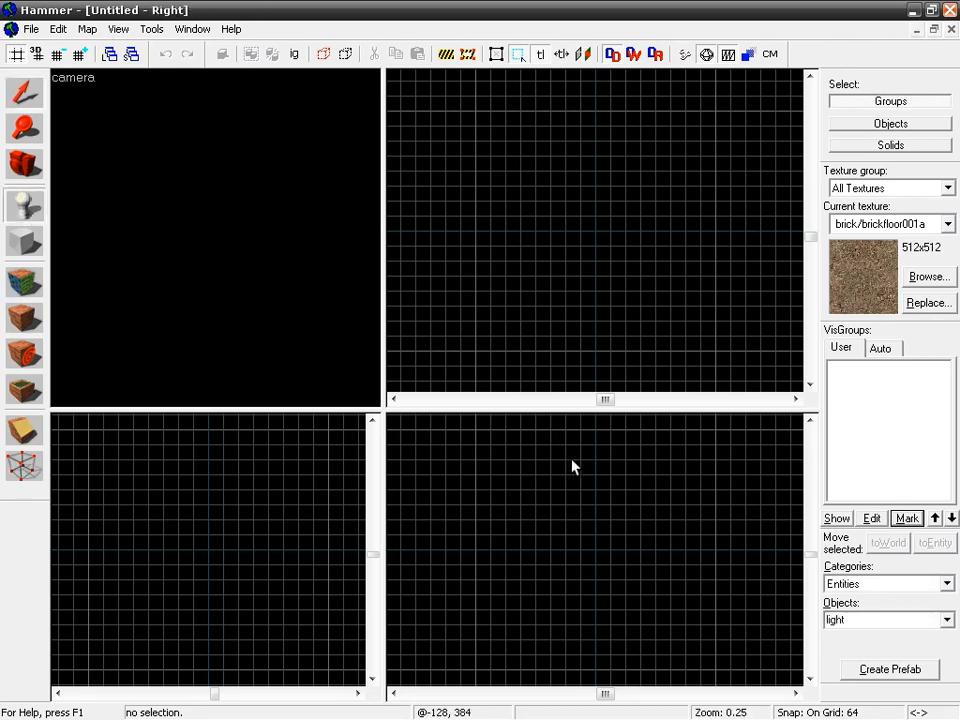
left_click(946, 584)
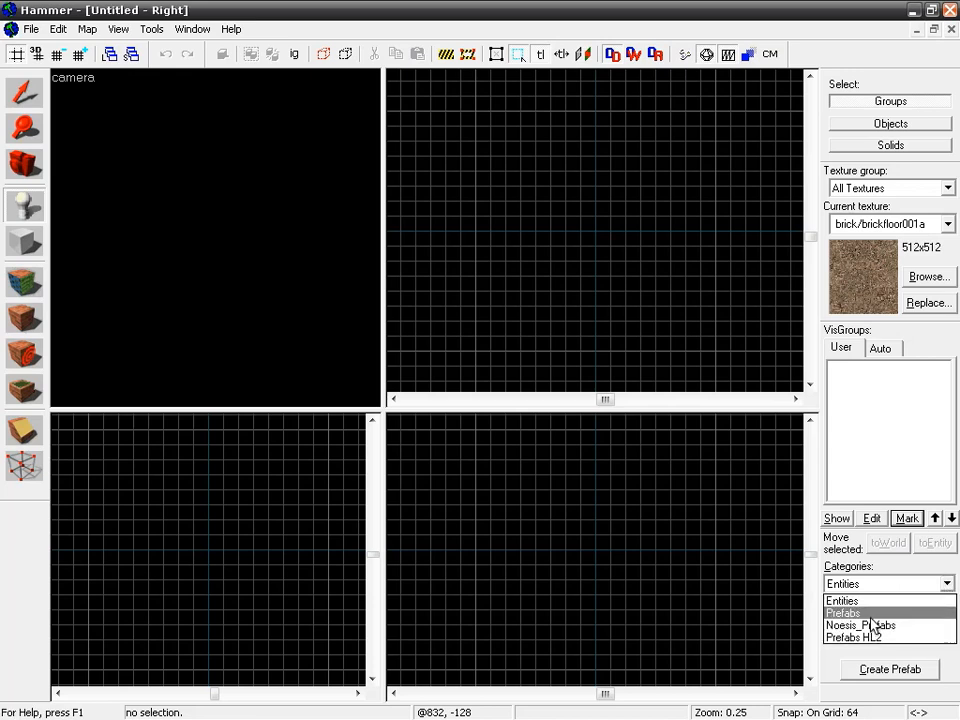
left_click(874, 626)
left_click(946, 620)
left_click(911, 636)
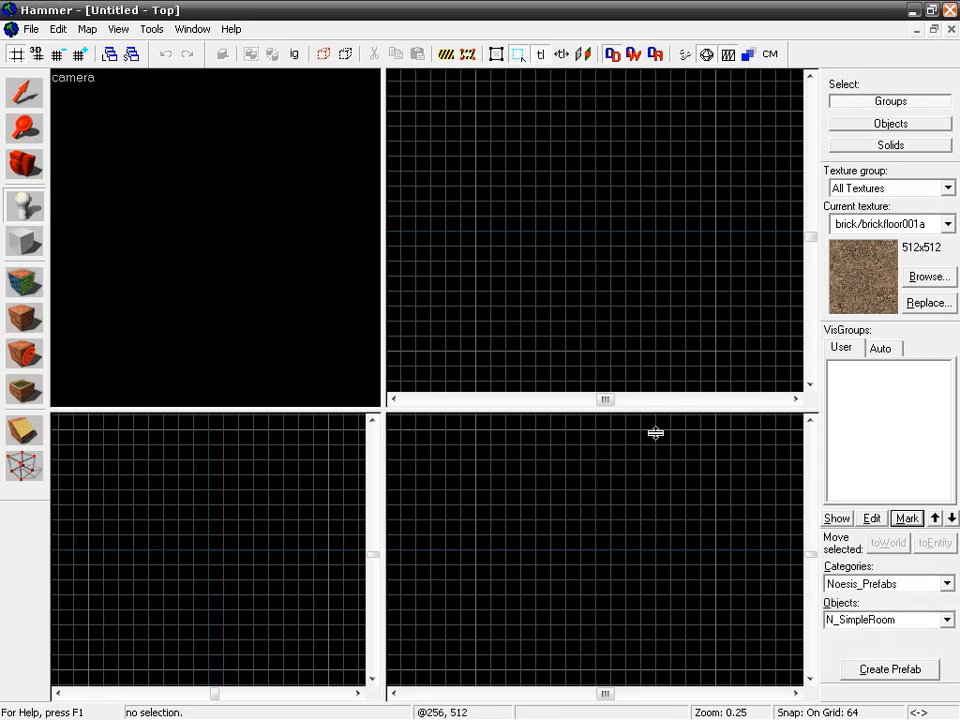
left_click(520, 231)
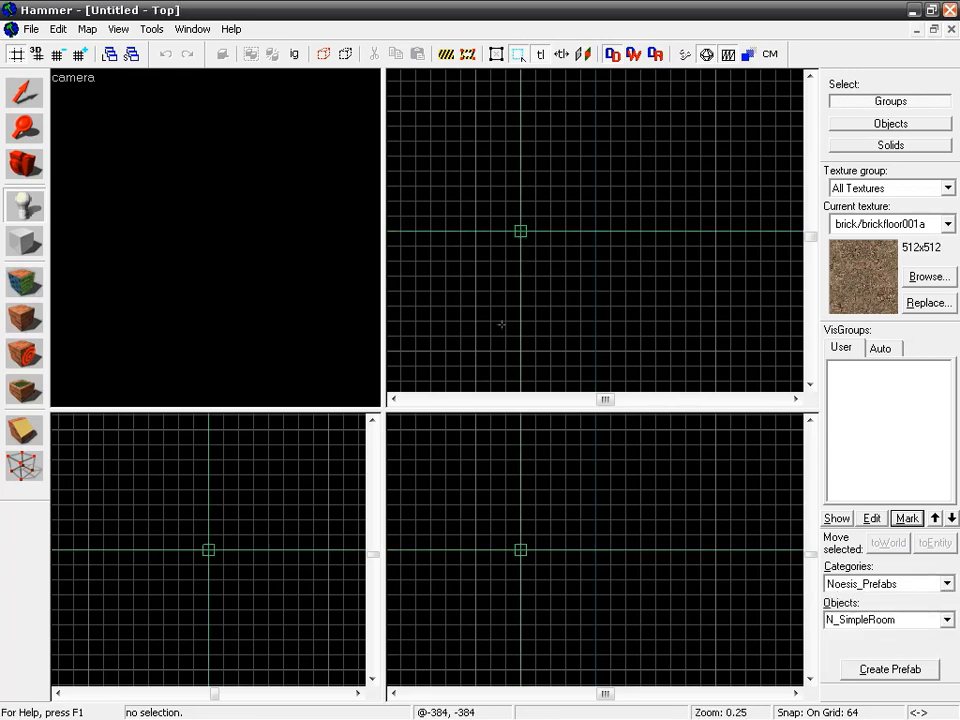
key("Return")
Step: Place a camera aimed at the room and fly it inside to view the interior
left_click(24, 164)
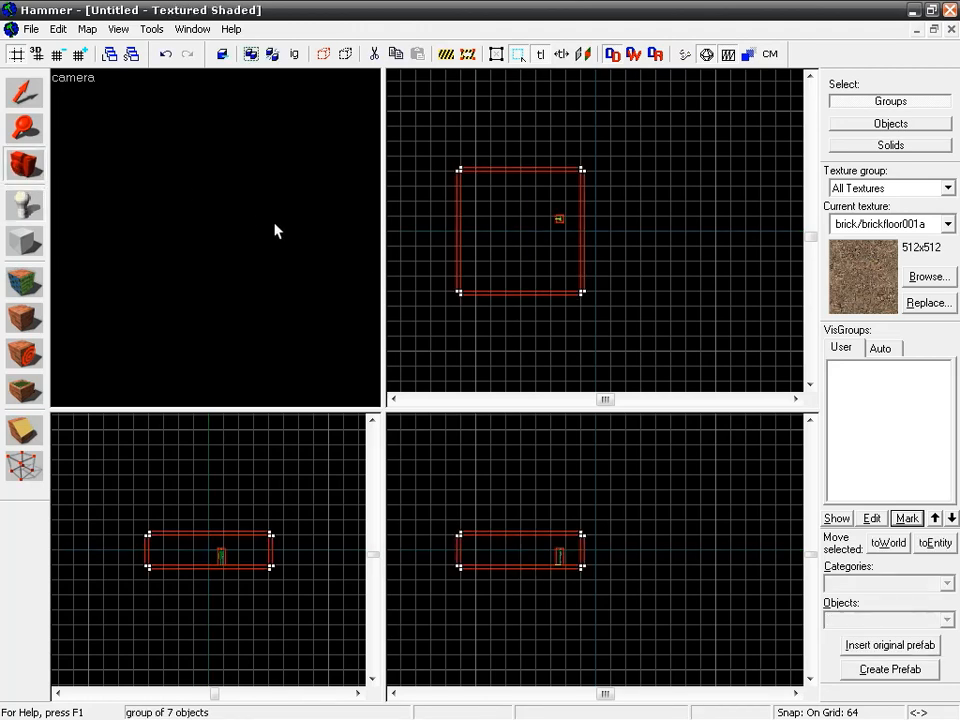
left_click_drag(428, 258, 518, 258)
key("z")
key("w")
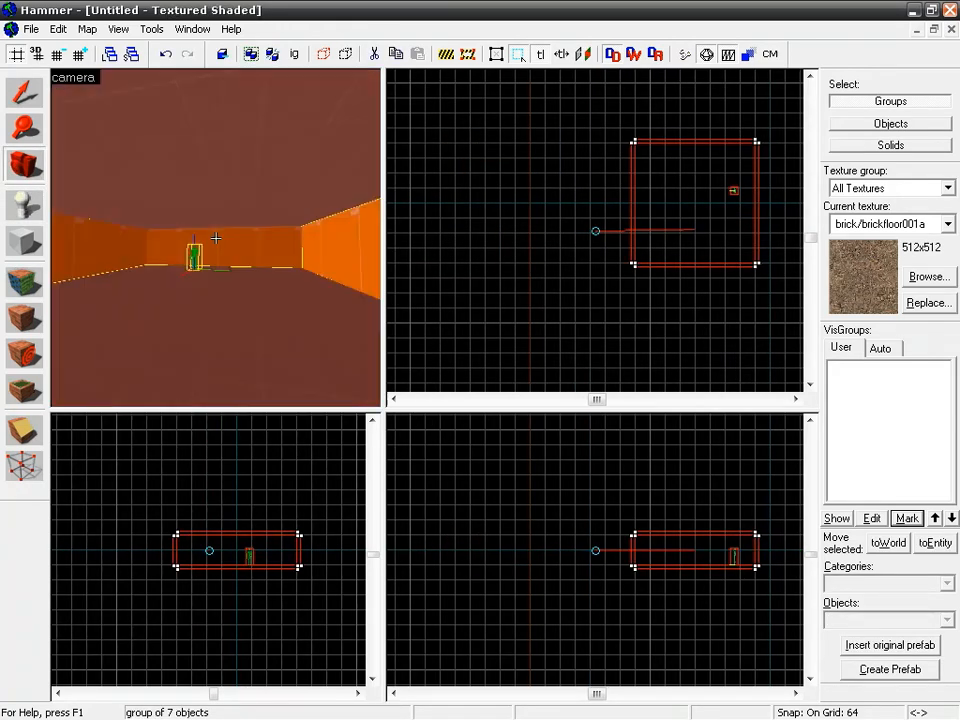
key("w")
key("s")
key("s")
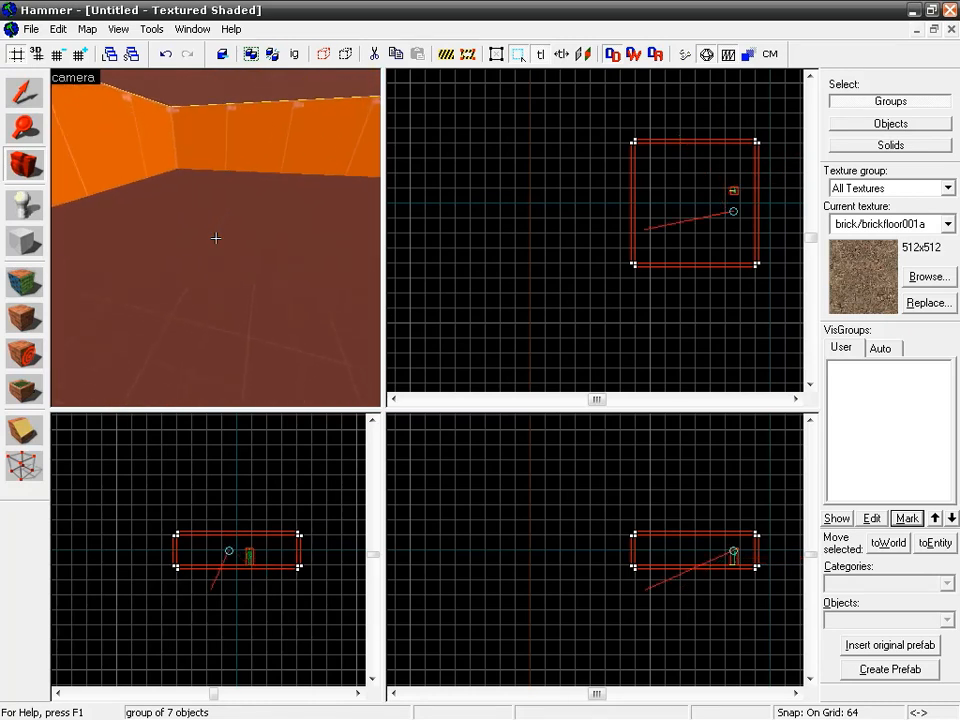
key("a")
key("z")
key("z")
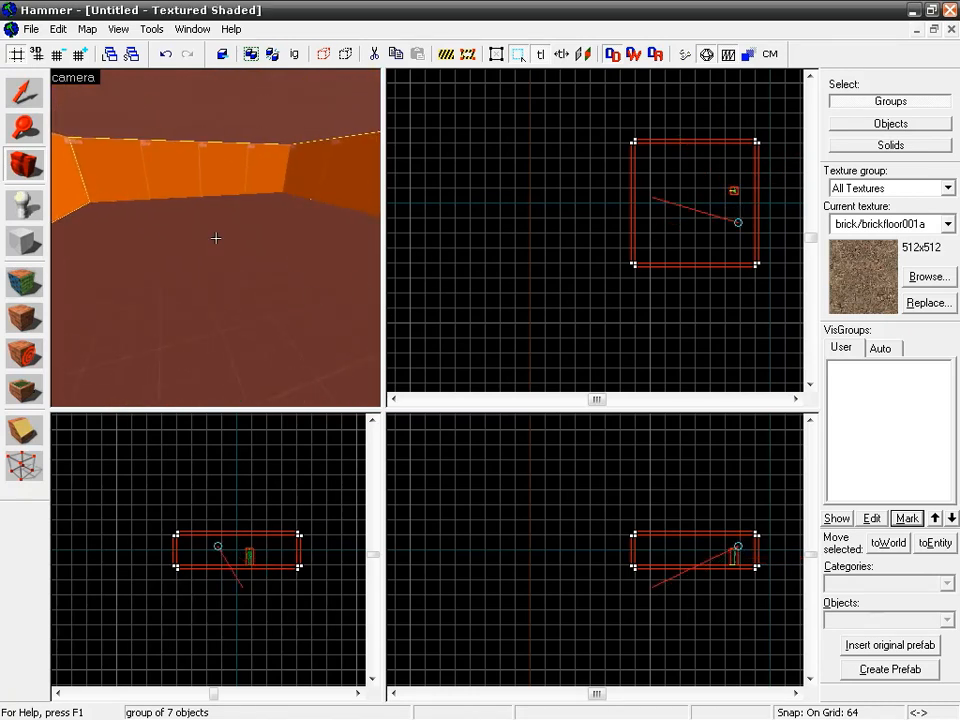
Step: Ungroup the room prefab and select only its floor brush
left_click(344, 55)
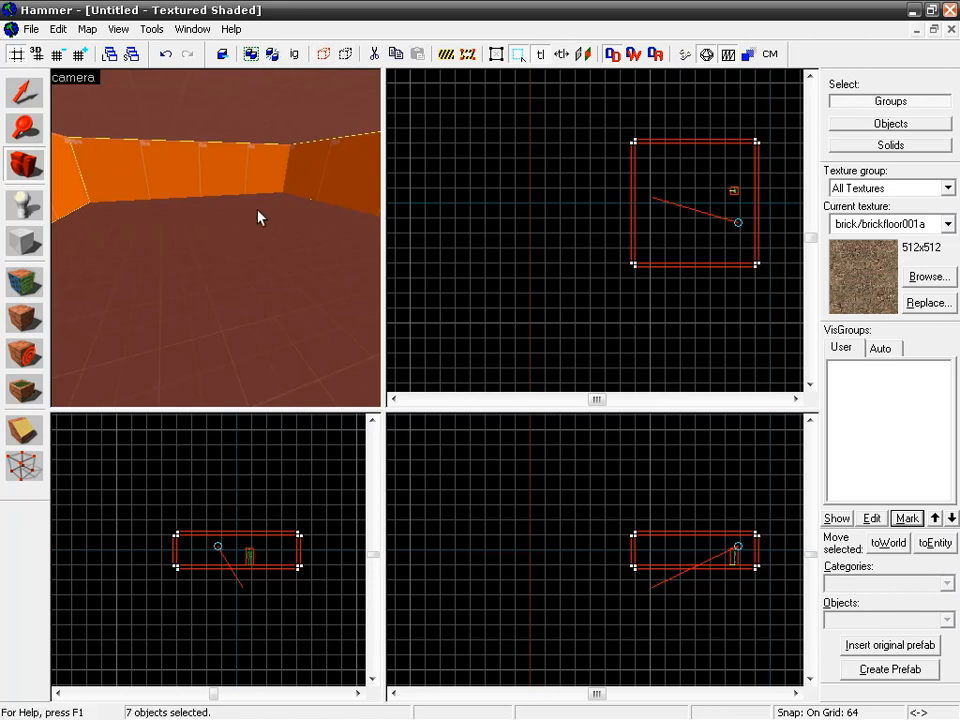
left_click(38, 98)
left_click(205, 279)
left_click(180, 176)
left_click(309, 268)
key("z")
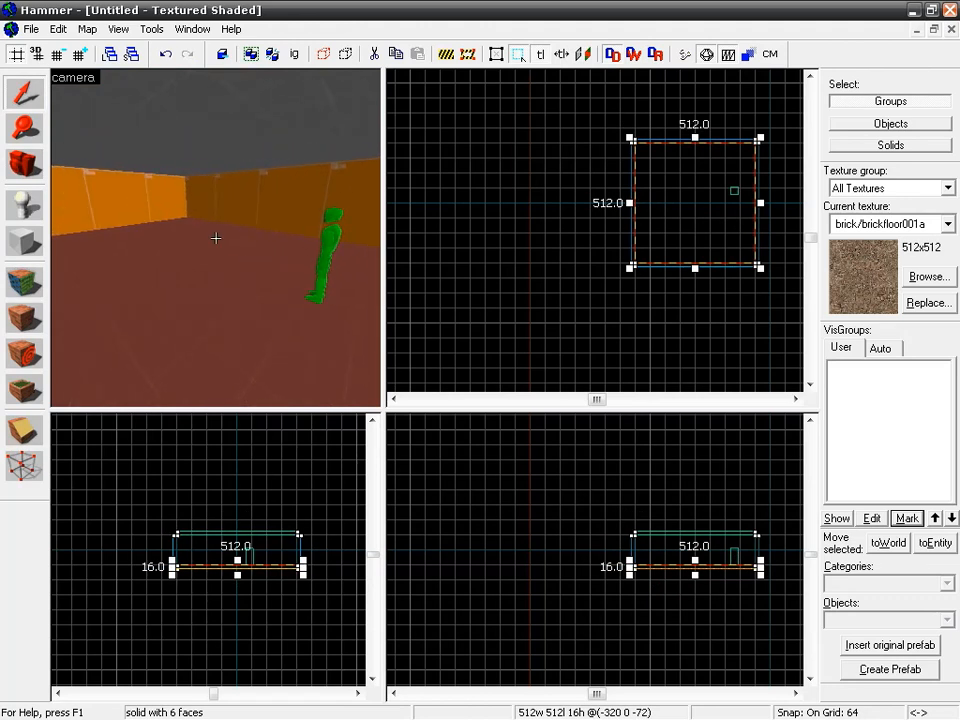
key("w")
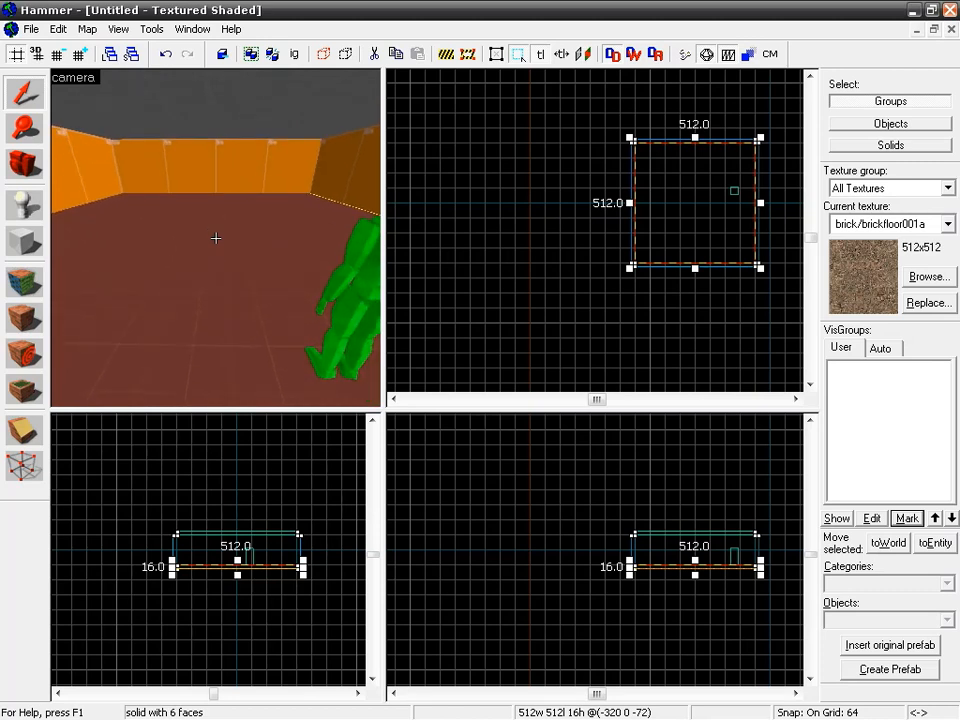
key("z")
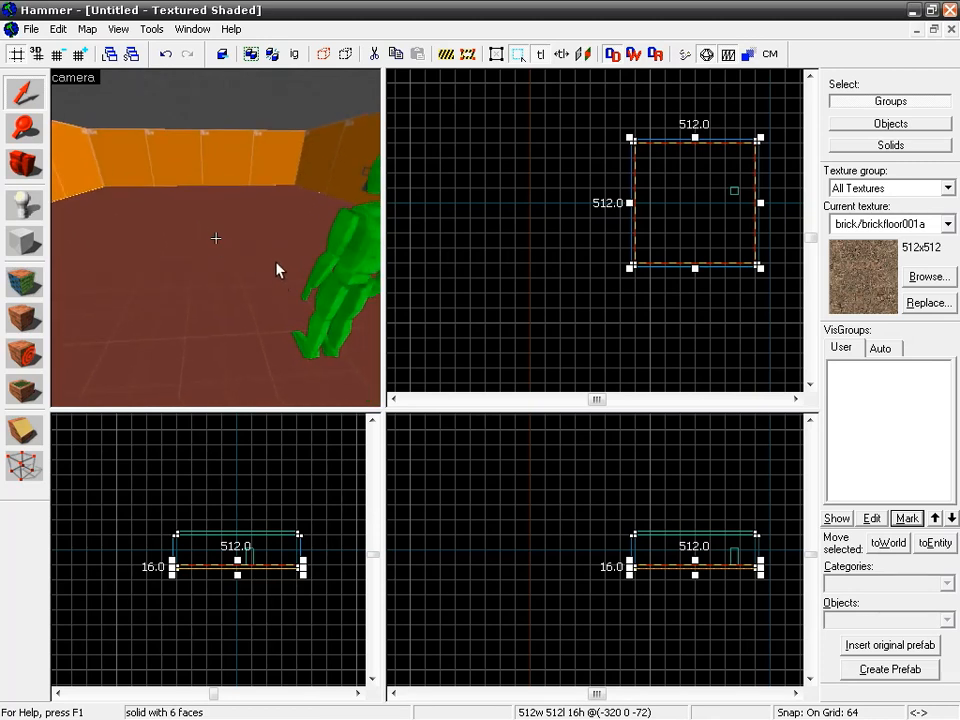
Step: Apply the nature/blenddirtgrass001a texture to the floor brush's faces, finding it with the texture filter "dirt"
key("shift+a")
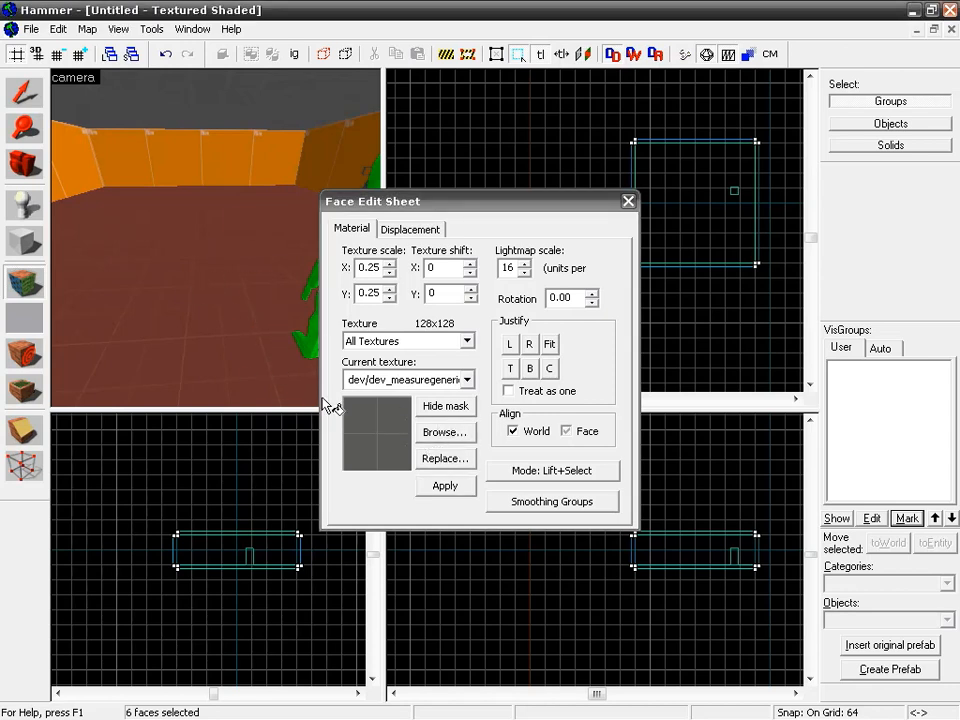
left_click(446, 432)
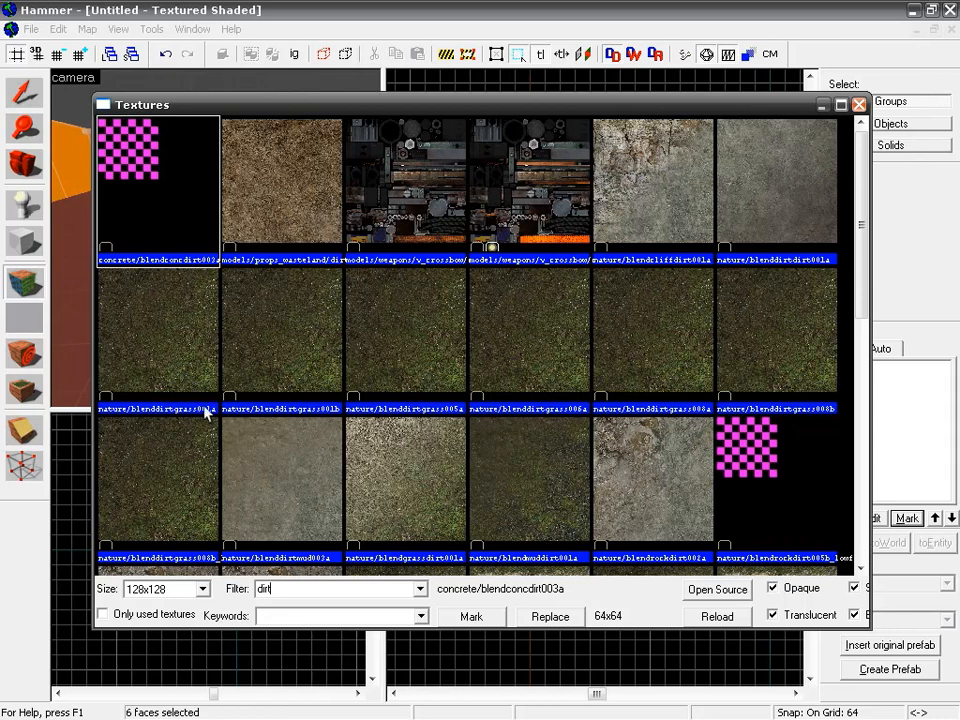
double_click(180, 327)
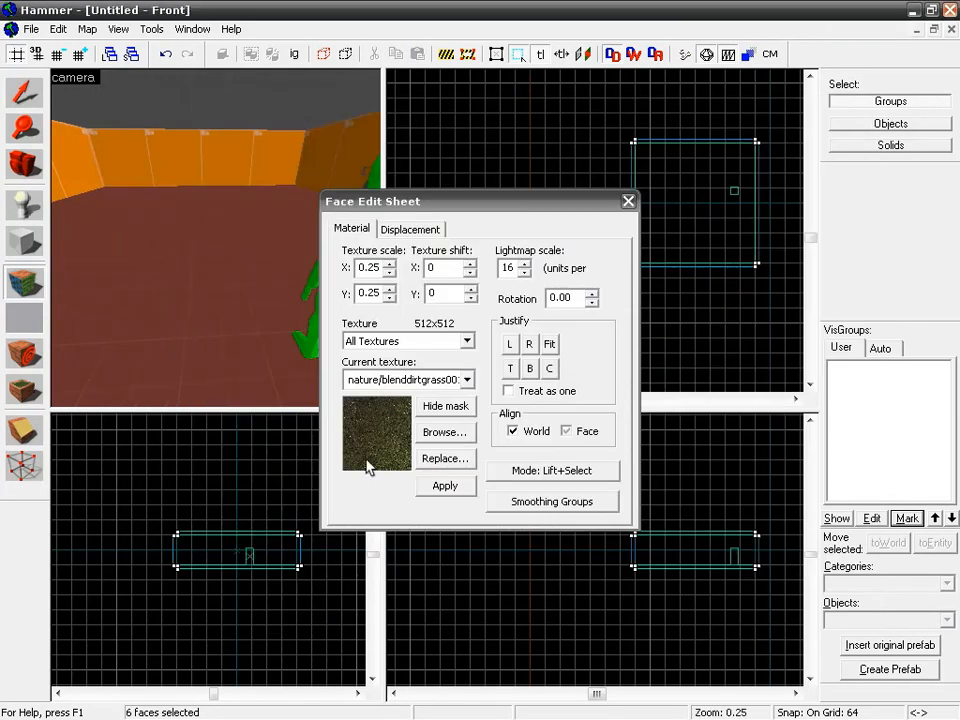
left_click(424, 486)
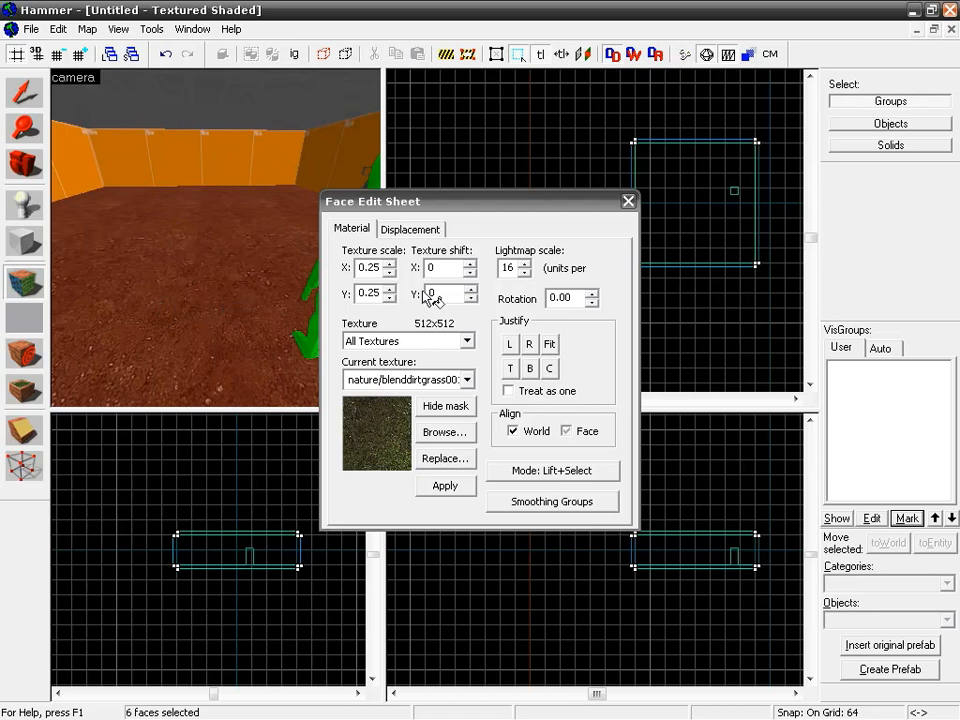
Step: Show the displacement options of the Face Edit Sheet and select only the floor's upper face
left_click(455, 197)
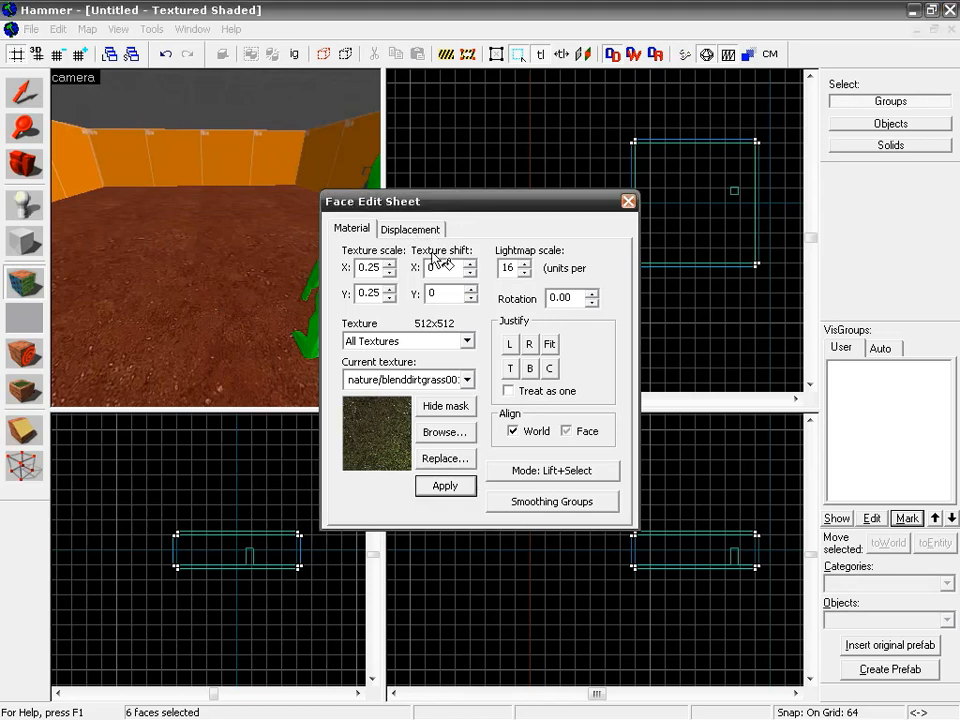
left_click(410, 228)
left_click_drag(422, 205, 540, 170)
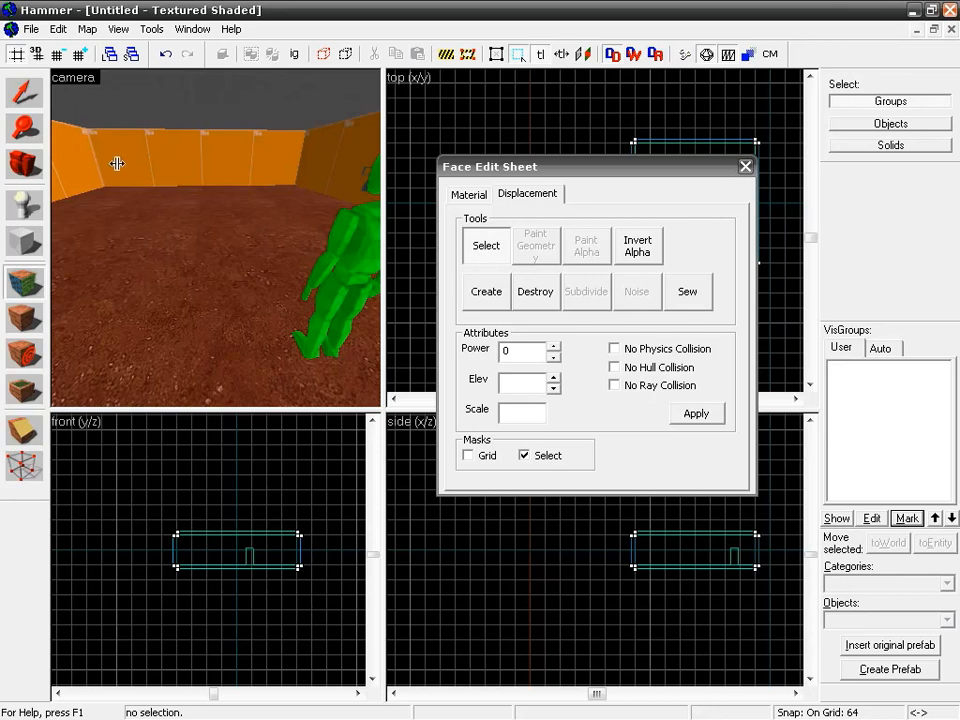
key("z")
key("w")
key("w")
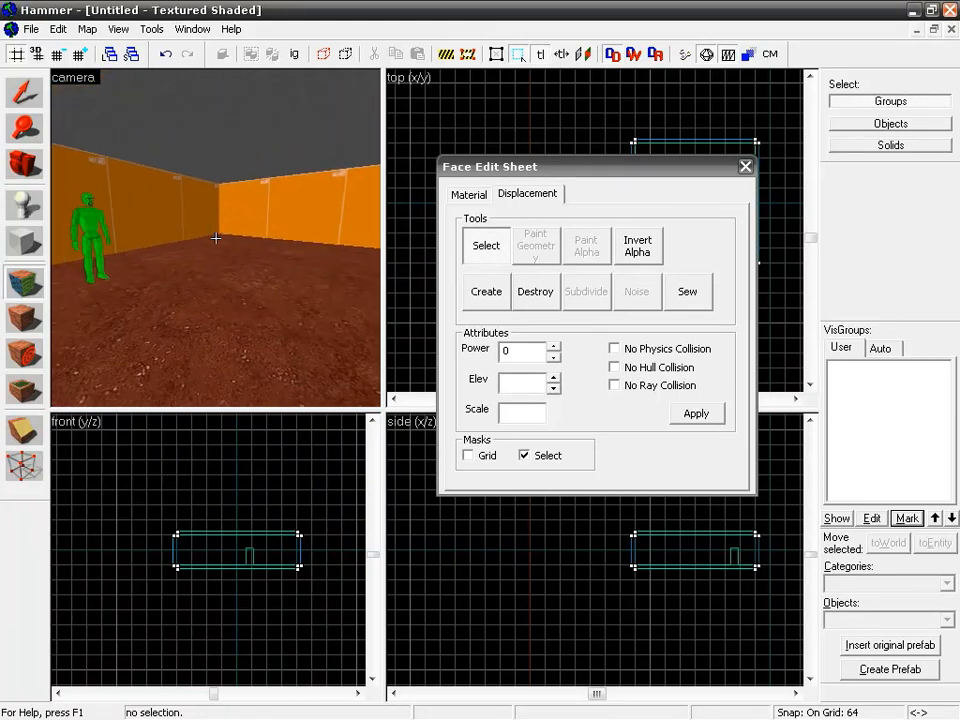
key("z")
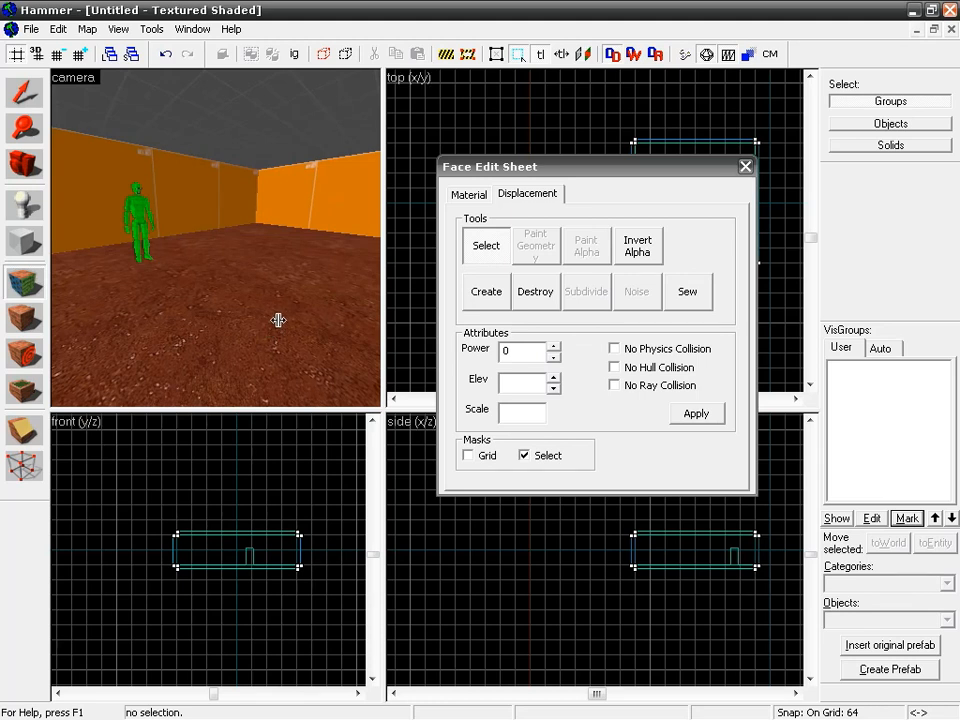
left_click(213, 207)
left_click(204, 302)
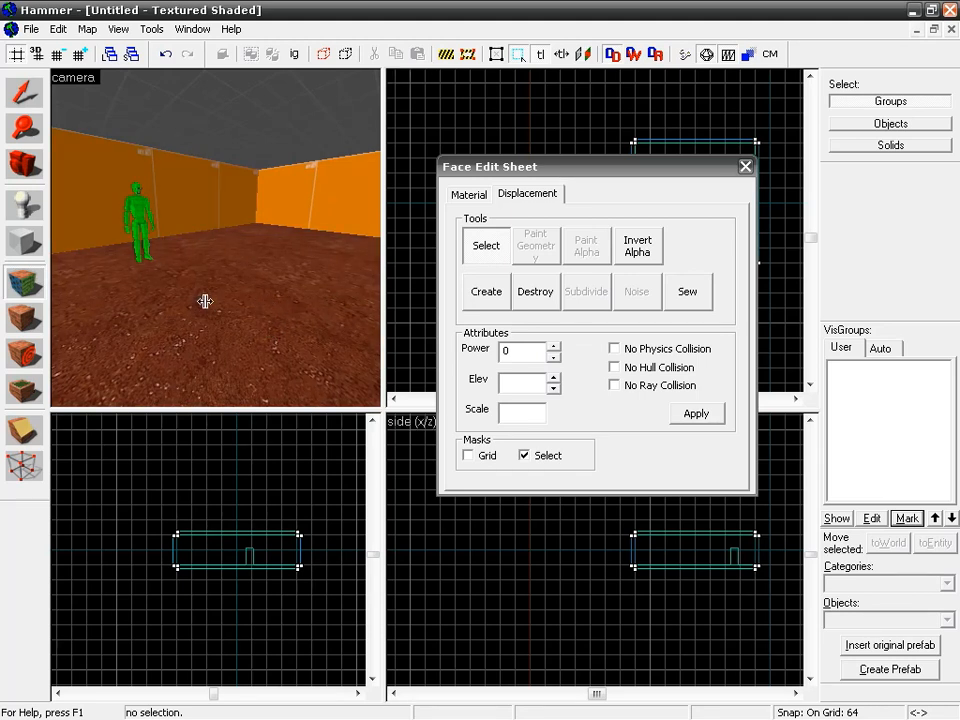
Step: Create a displacement with a power of 3 on the floor's upper face
key("z")
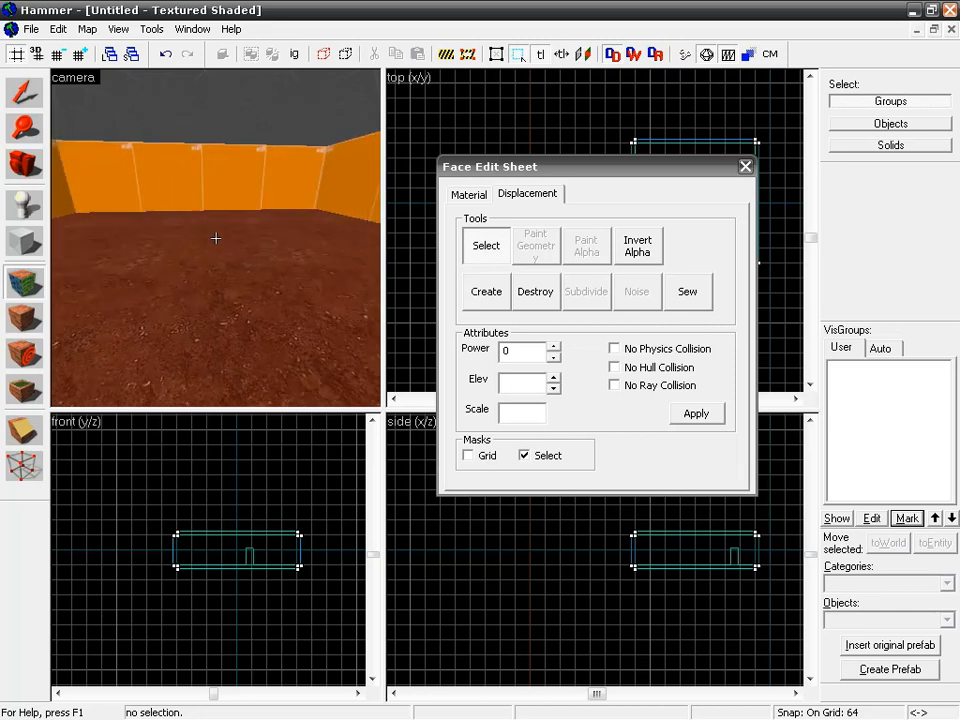
key("z")
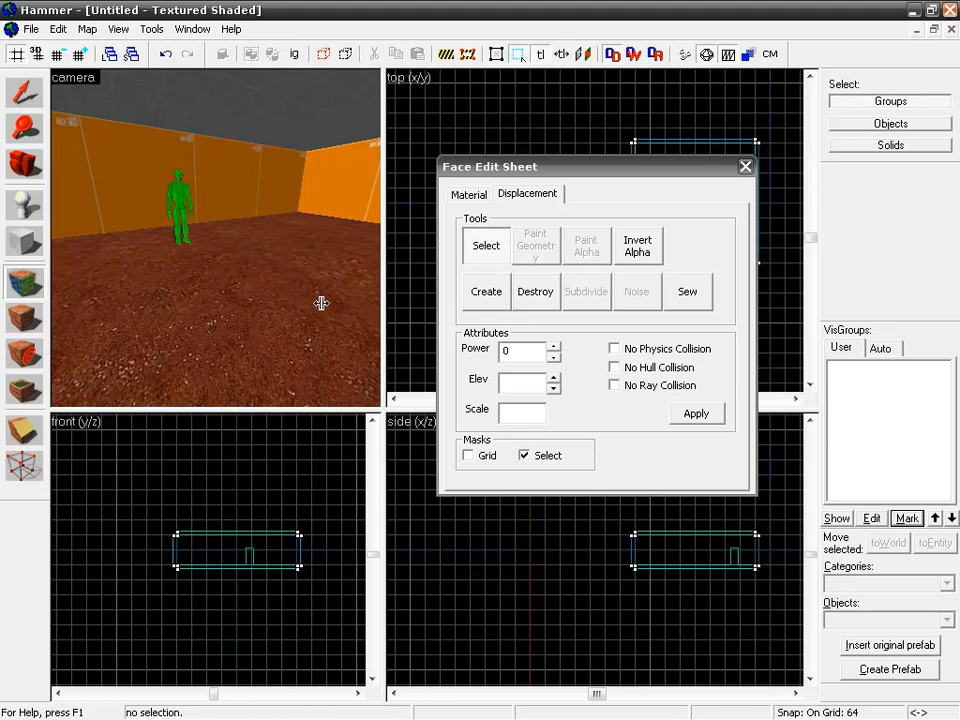
key("z")
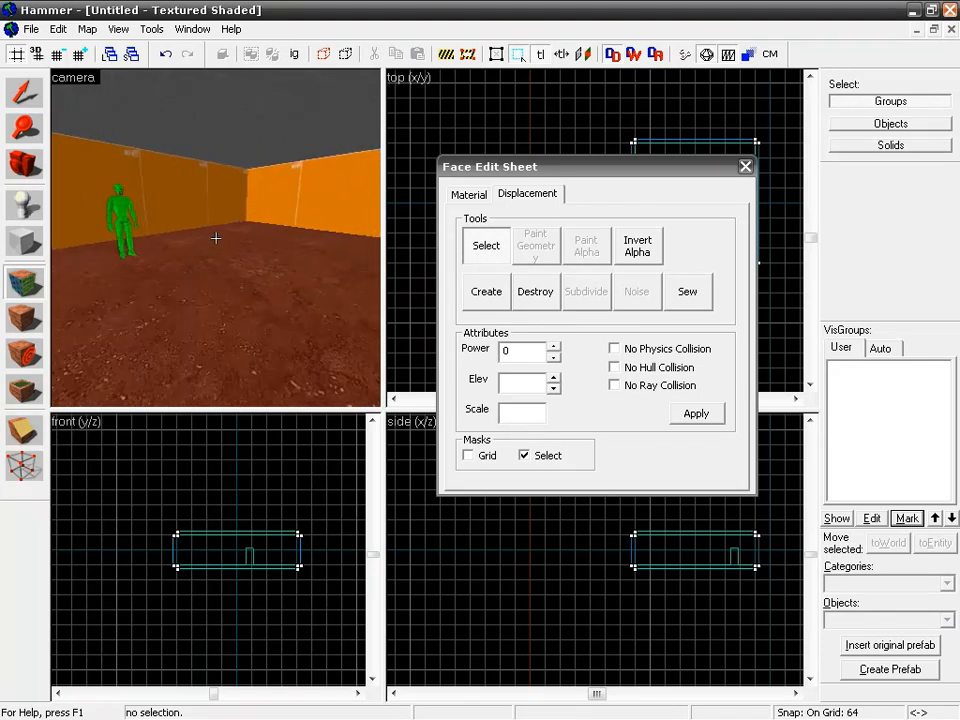
key("z")
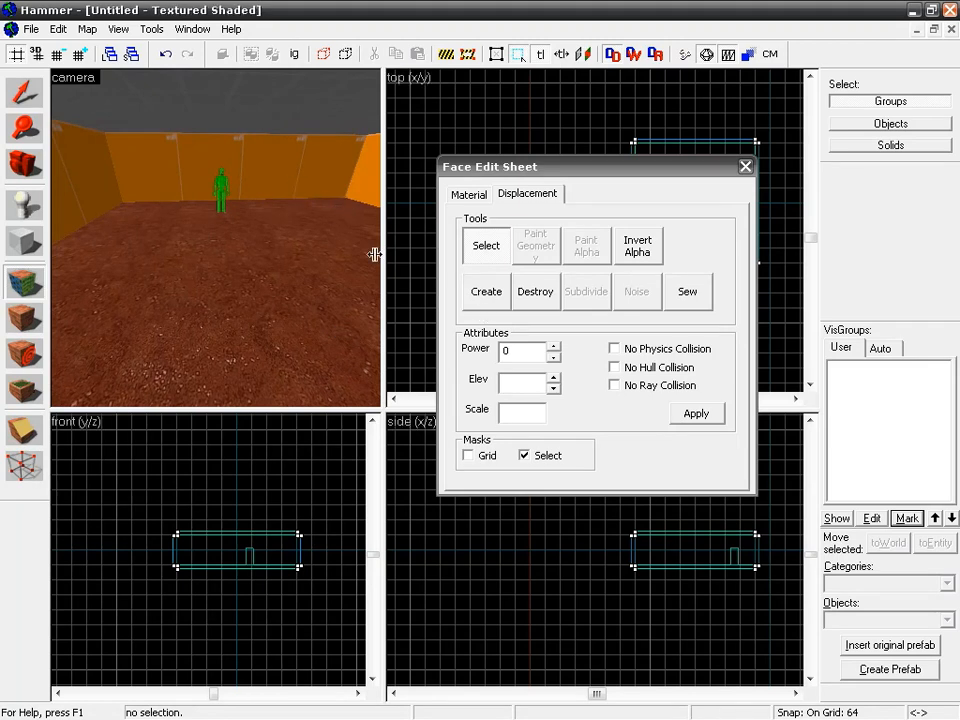
left_click(481, 302)
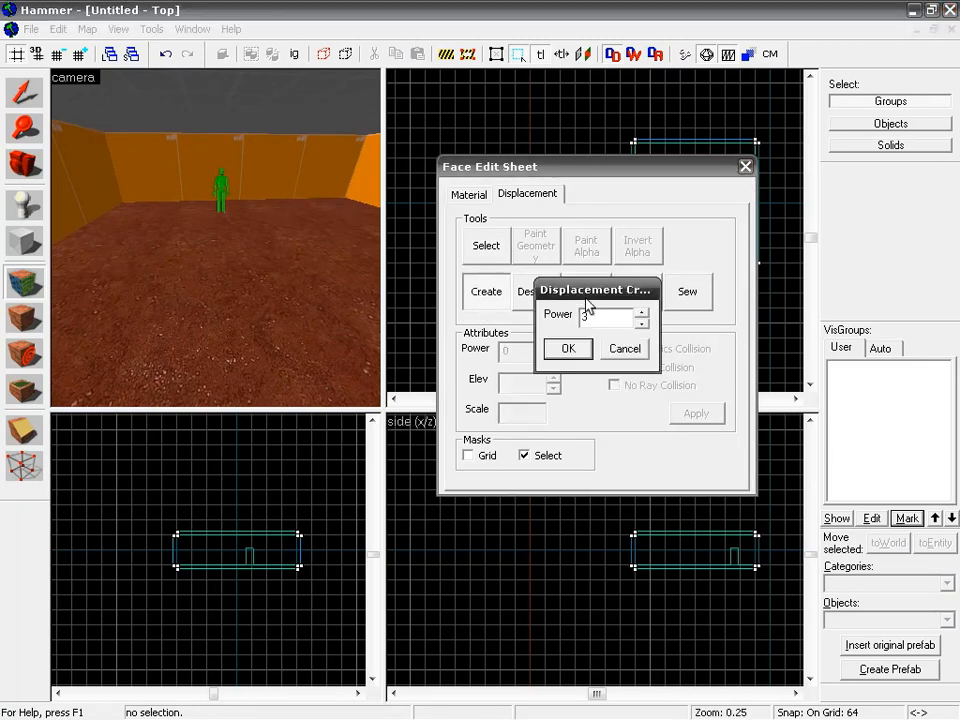
left_click(640, 325)
left_click(641, 312)
left_click(641, 312)
left_click_drag(586, 322, 573, 318)
type("3")
left_click(568, 348)
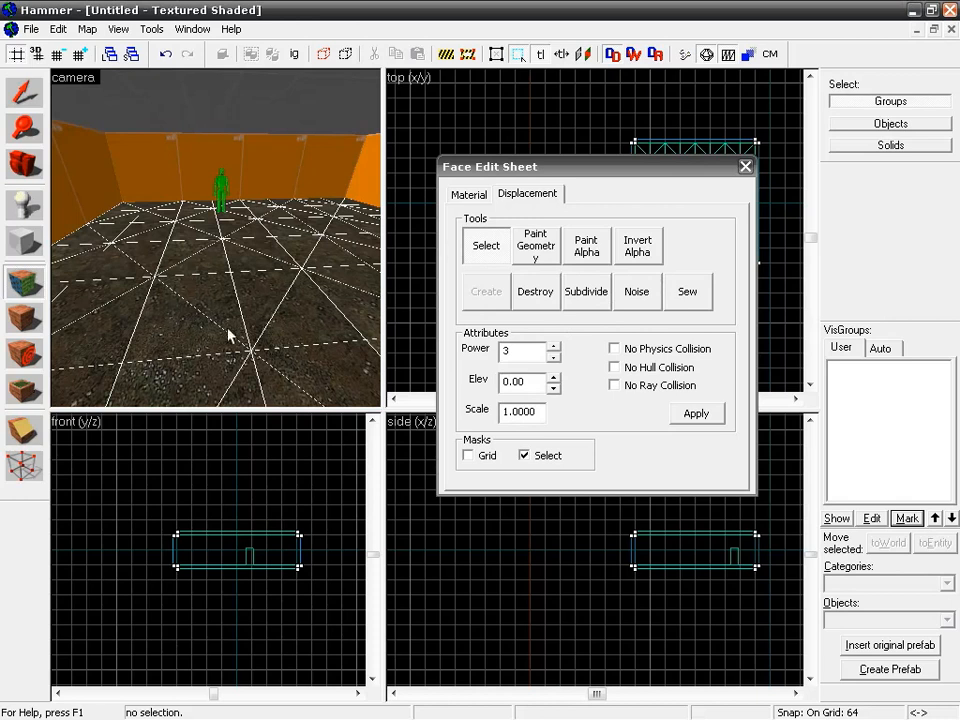
Step: Set the floor displacement's power to 4 and apply it
key("z")
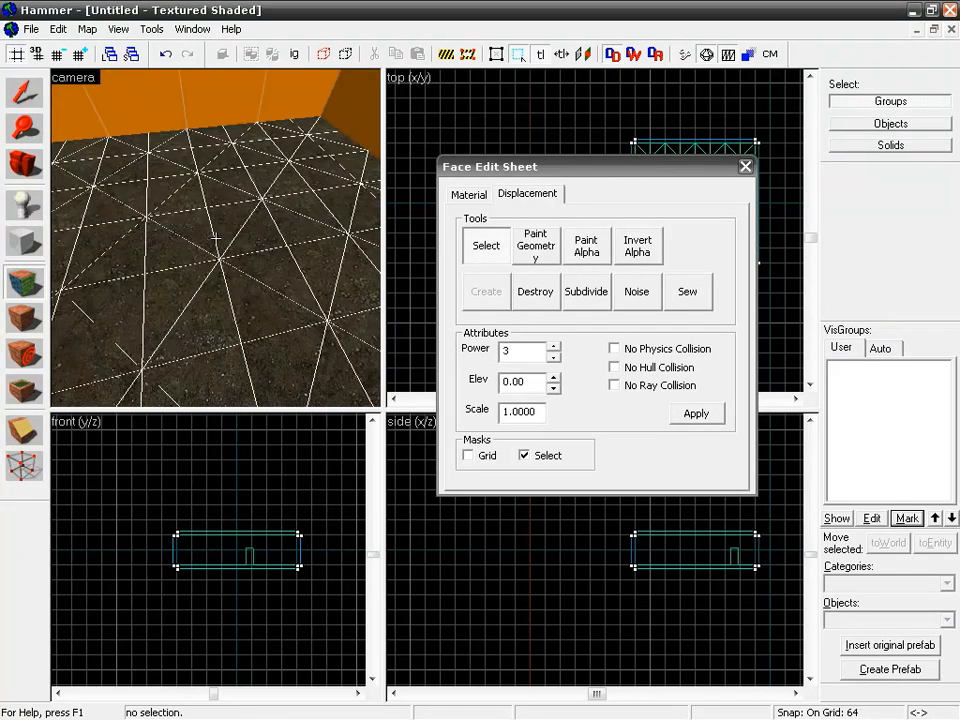
key("z")
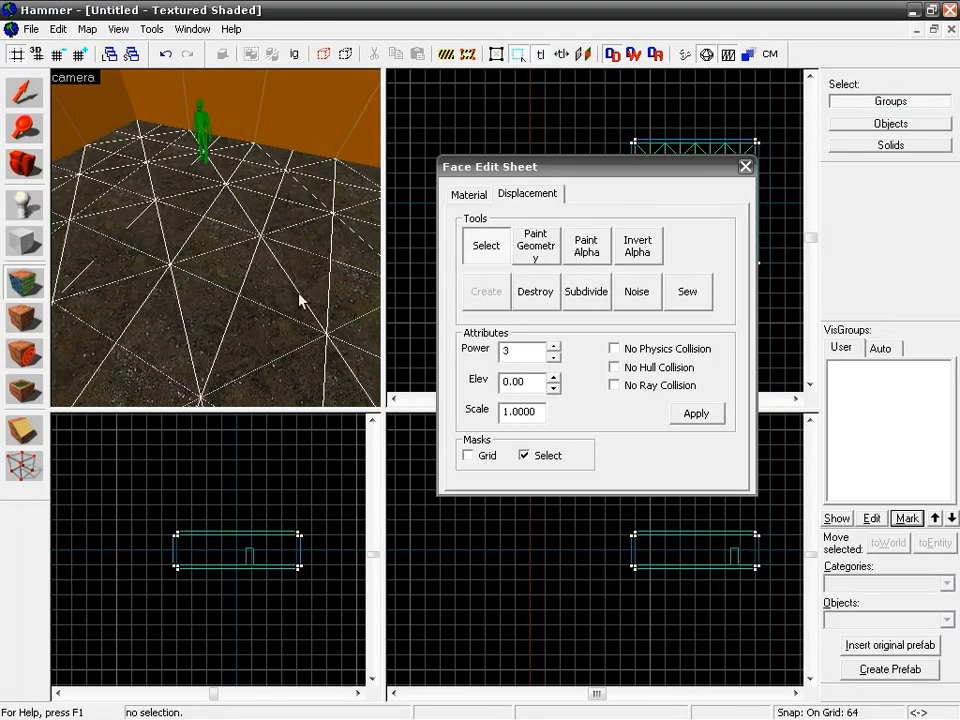
left_click(554, 345)
left_click(710, 416)
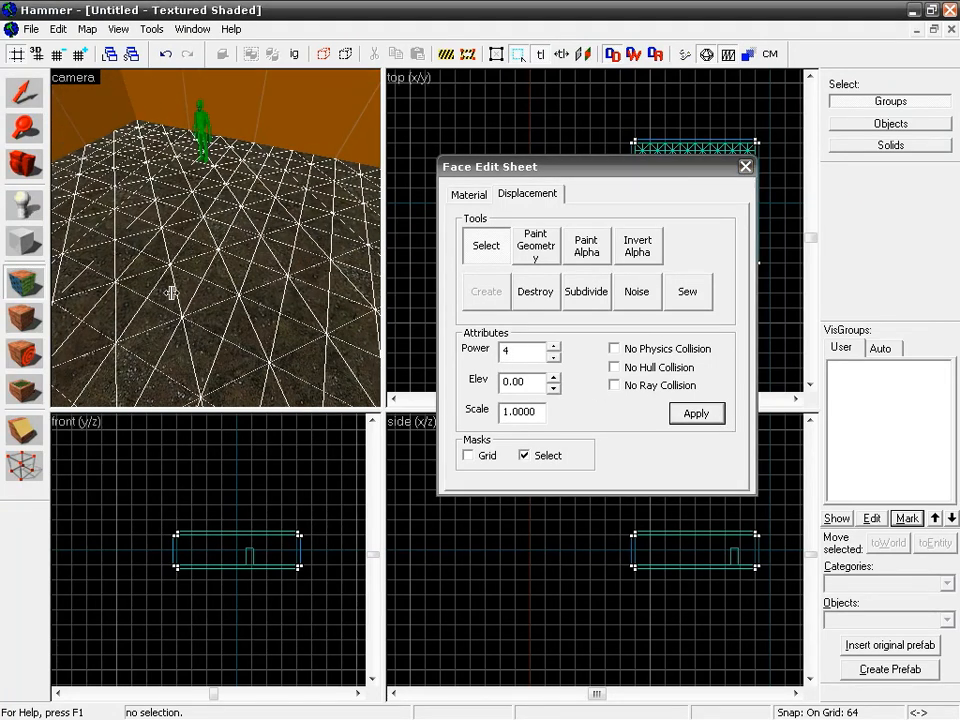
Step: Set the floor displacement's power to 2, apply it and inspect the coarser mesh in the 3D view
left_click(553, 357)
left_click(553, 357)
left_click(705, 414)
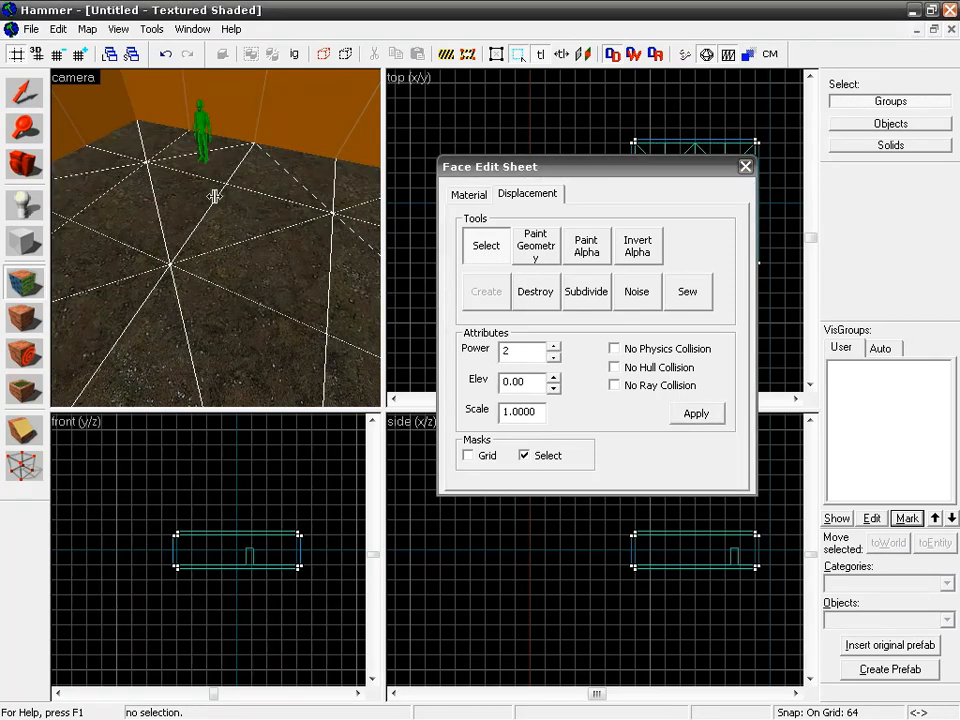
key("z")
key("s")
key("w")
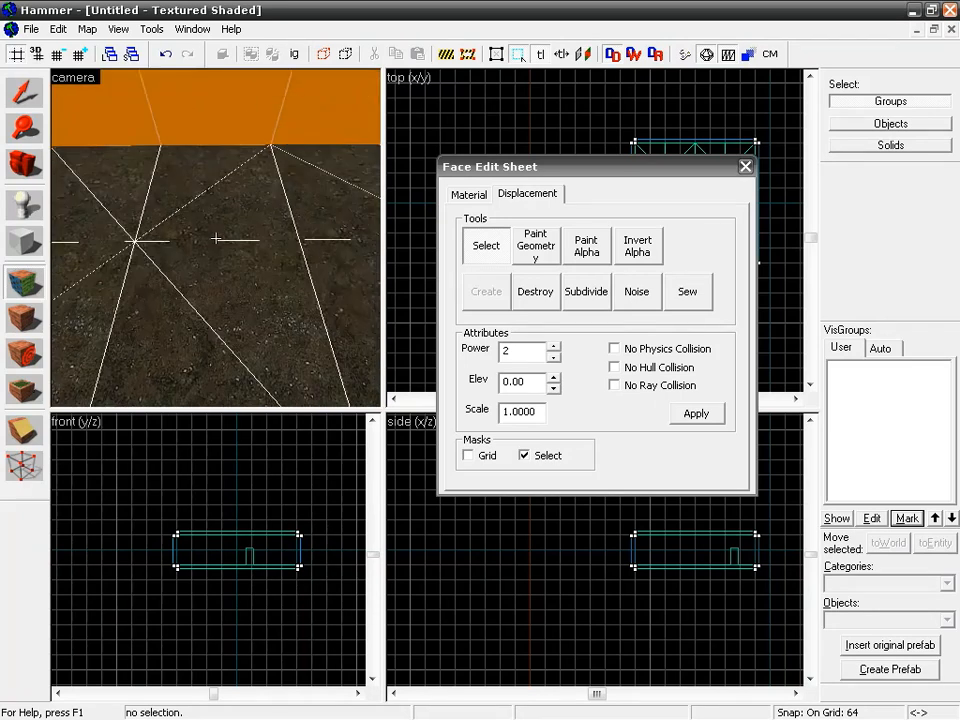
key("z")
Step: Set the floor displacement's power to 3, apply it and open the Paint Geometry settings
left_click(553, 345)
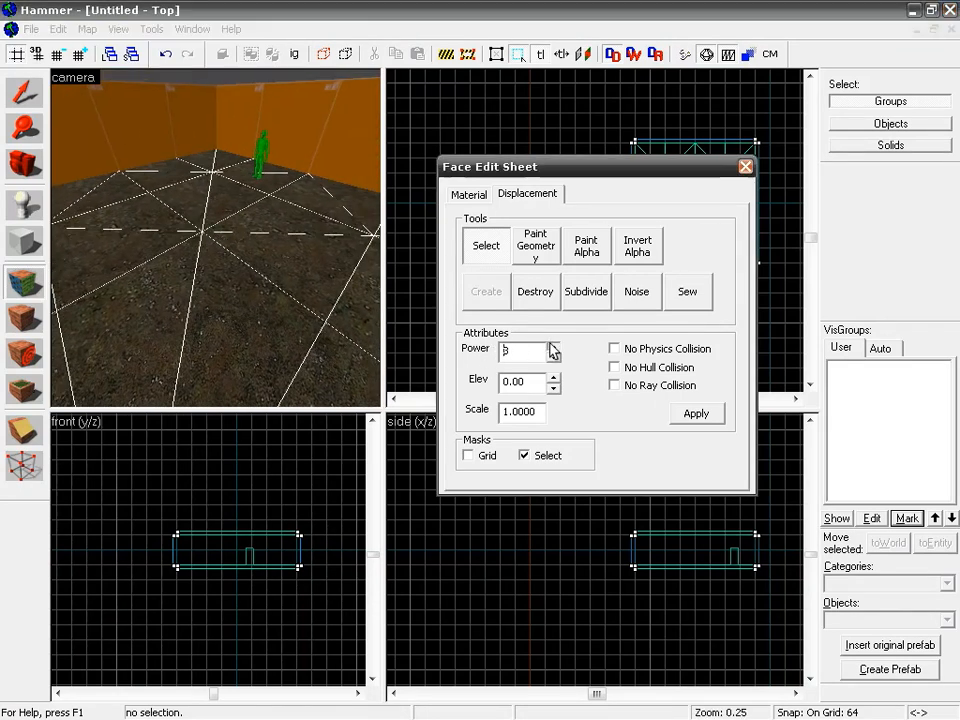
left_click(677, 414)
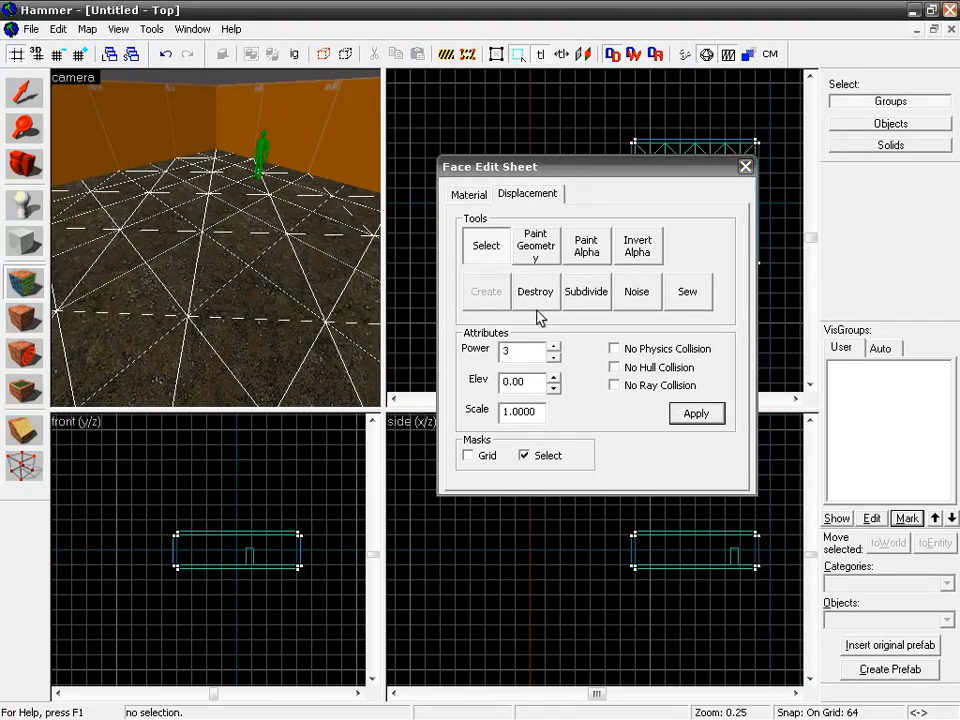
left_click(537, 246)
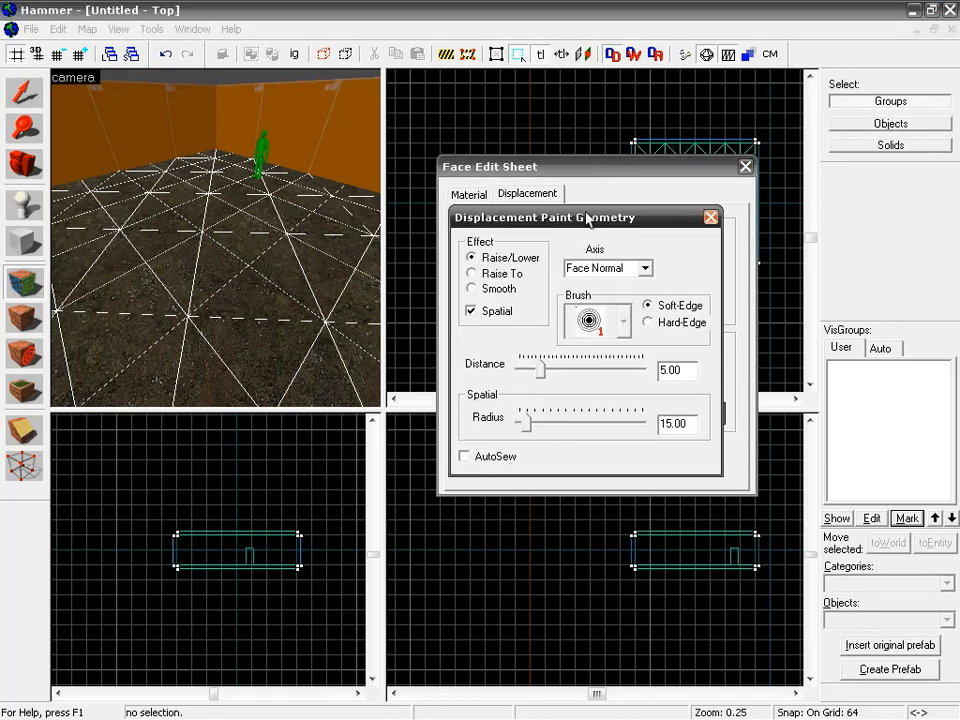
Step: Set the spatial brush radius to 25 and compare the brush over the floor with Spatial switched off and on again
left_click(513, 226)
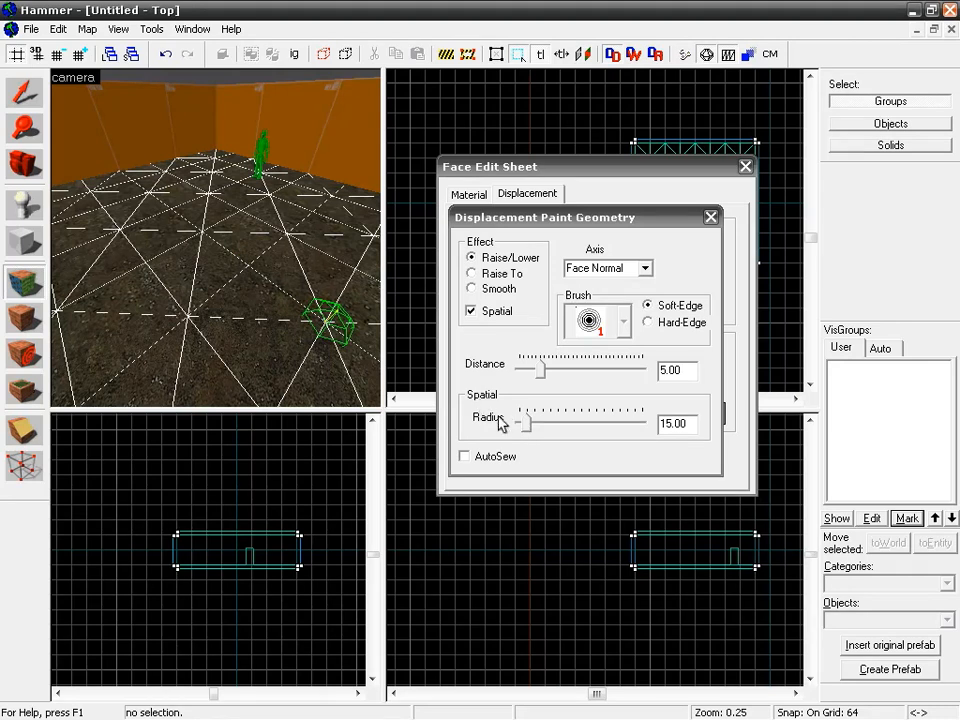
left_click_drag(530, 427, 549, 425)
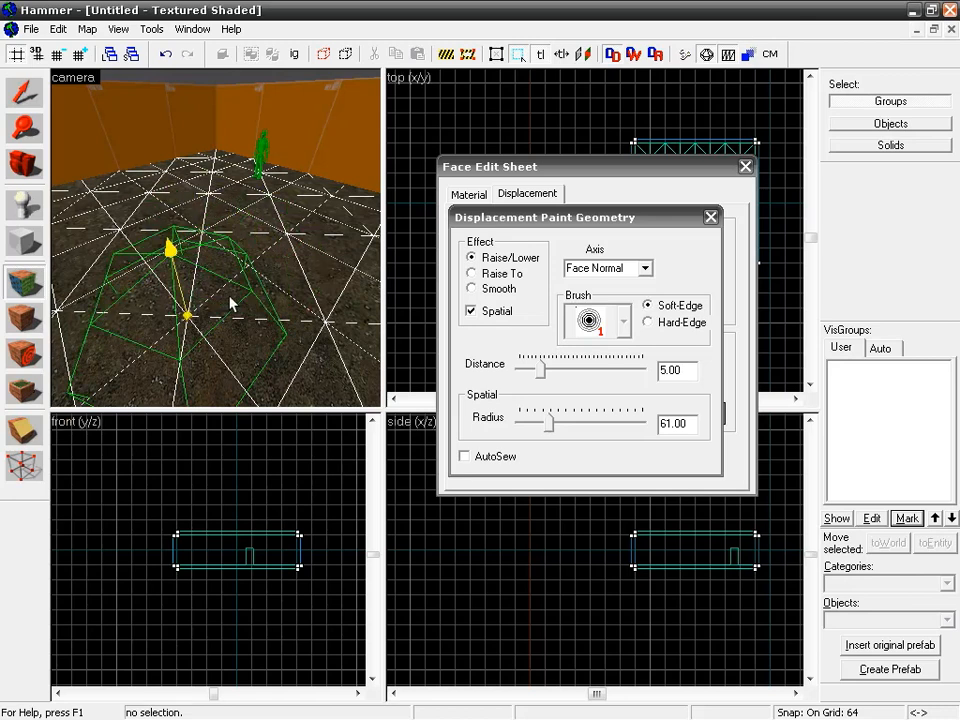
left_click_drag(546, 414, 539, 428)
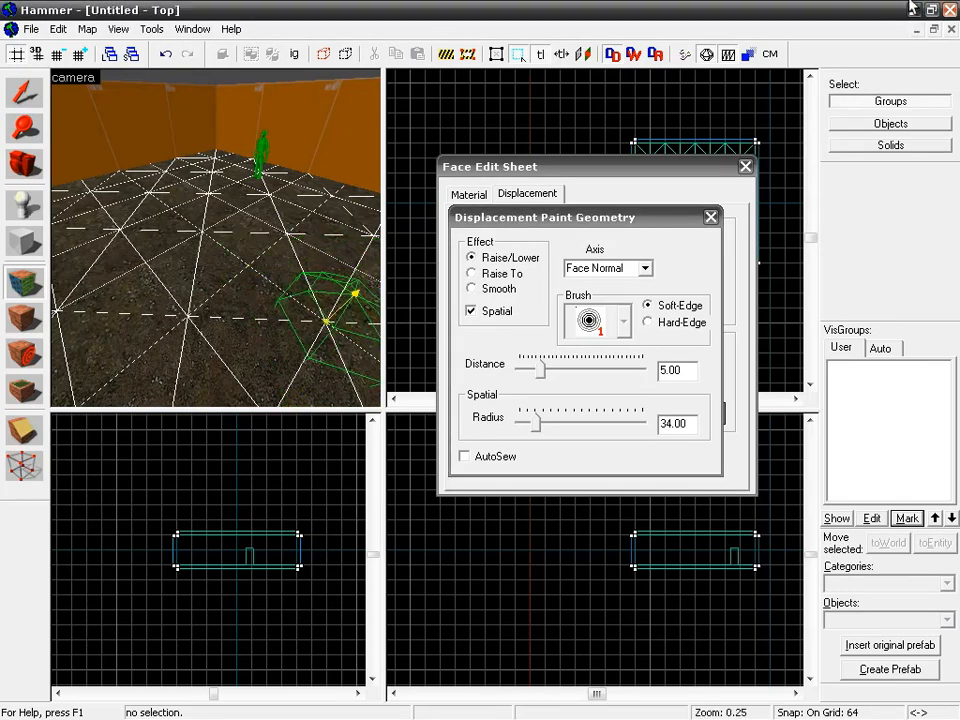
left_click_drag(690, 424, 667, 425)
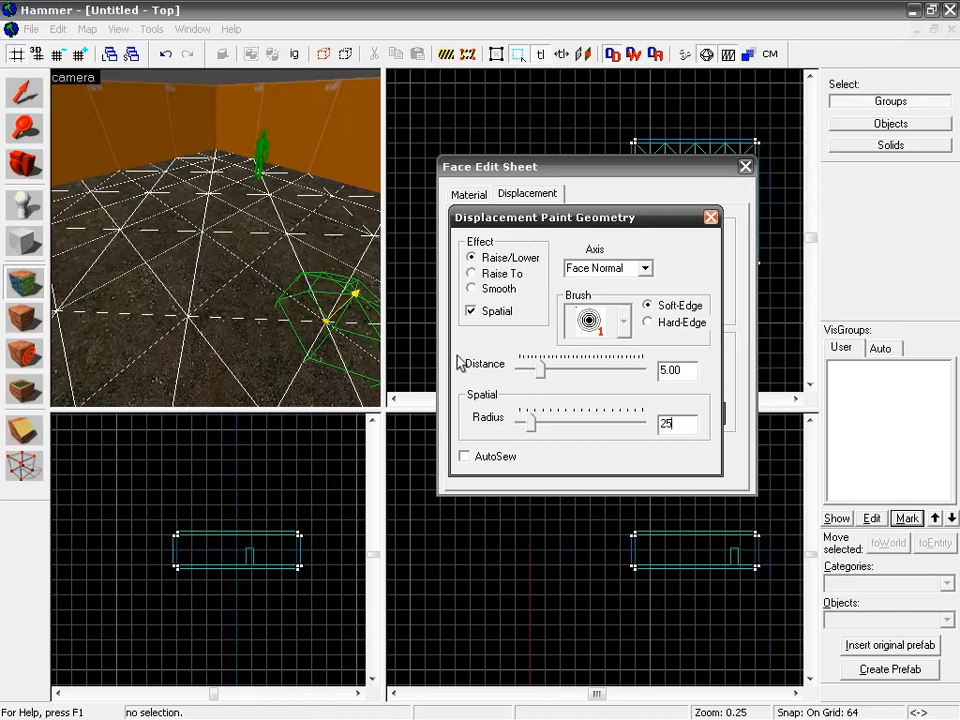
left_click(493, 318)
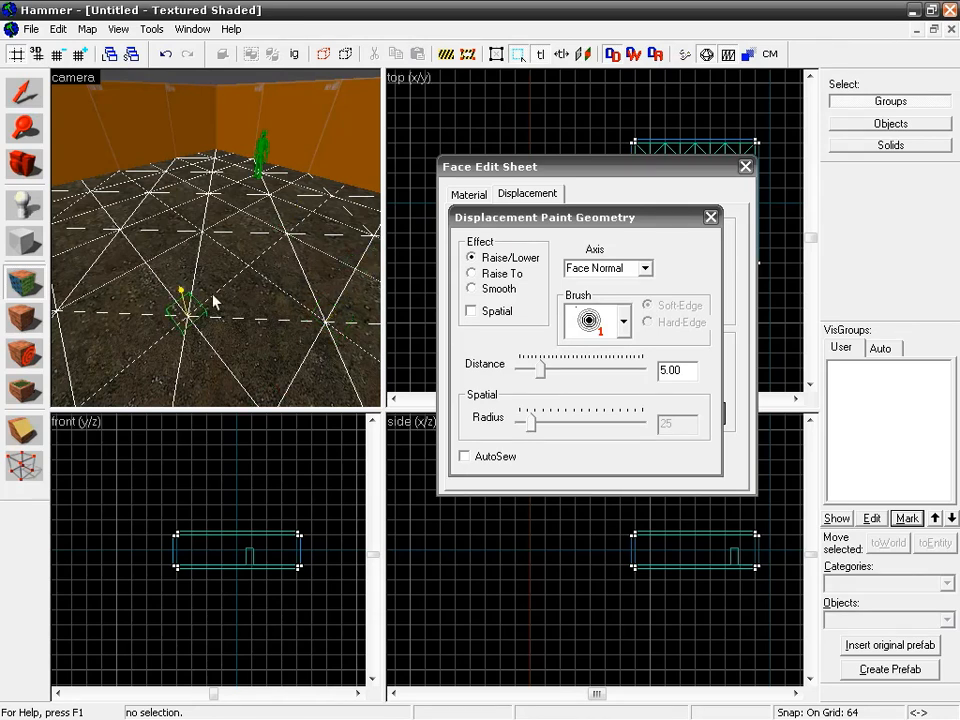
left_click(496, 312)
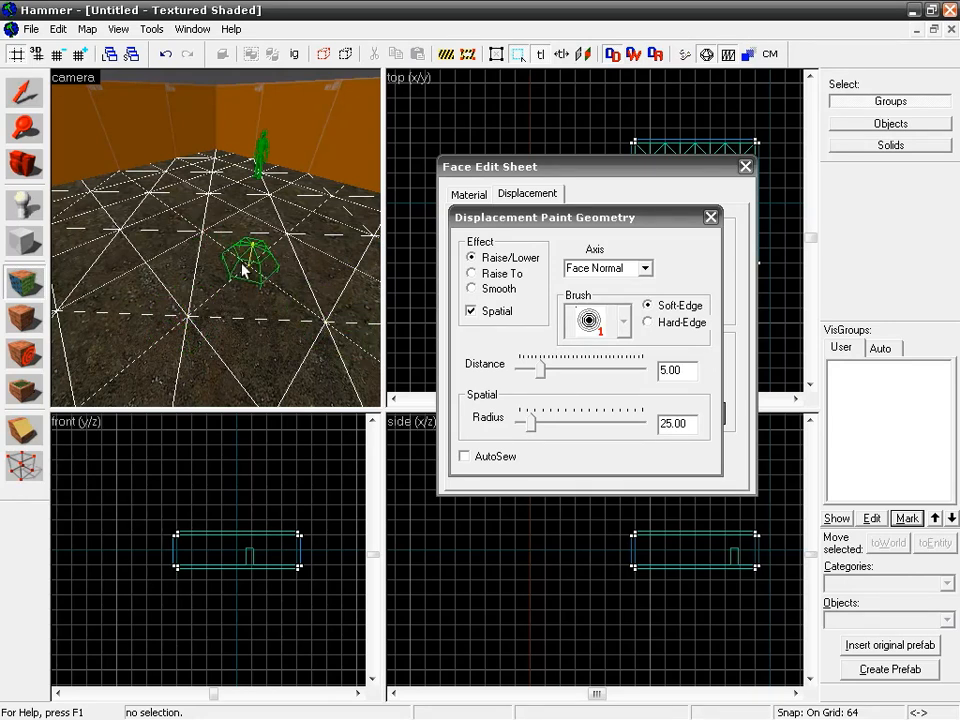
Step: Lower the floor terrain near the middle with the soft-edged spatial Raise/Lower brush along the face normal and inspect the dip
mouse_move(247, 264)
left_mouse_down()
mouse_move(200, 274)
mouse_move(204, 252)
mouse_move(236, 274)
mouse_move(245, 262)
left_mouse_up()
mouse_move(245, 265)
right_mouse_down()
mouse_move(251, 281)
mouse_move(199, 296)
mouse_move(204, 304)
mouse_move(245, 285)
mouse_move(230, 291)
mouse_move(204, 260)
mouse_move(222, 288)
right_mouse_up()
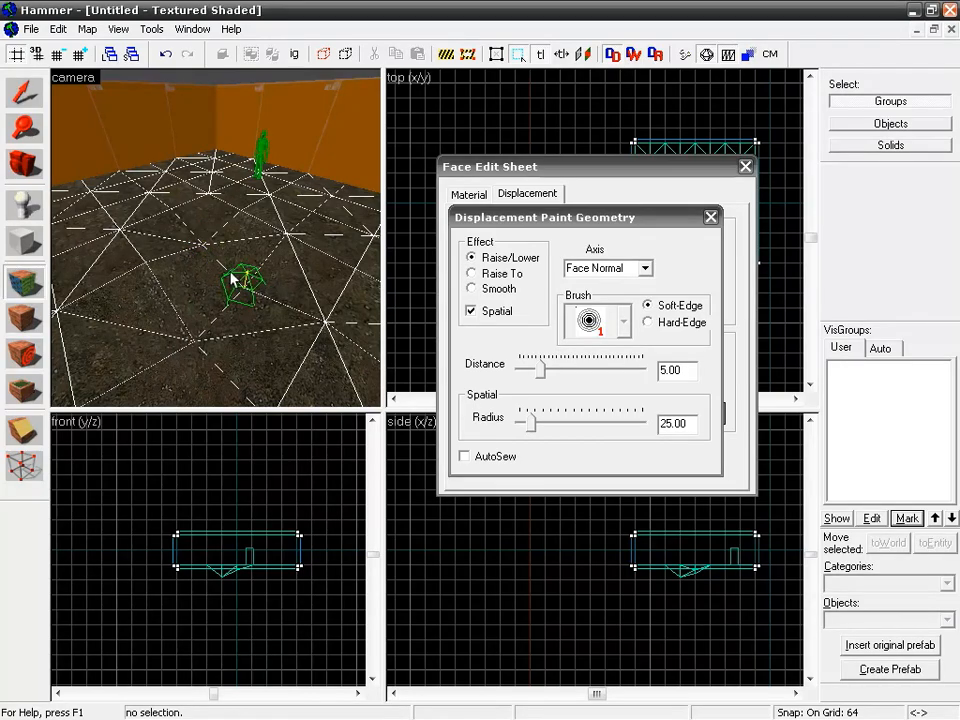
key("w")
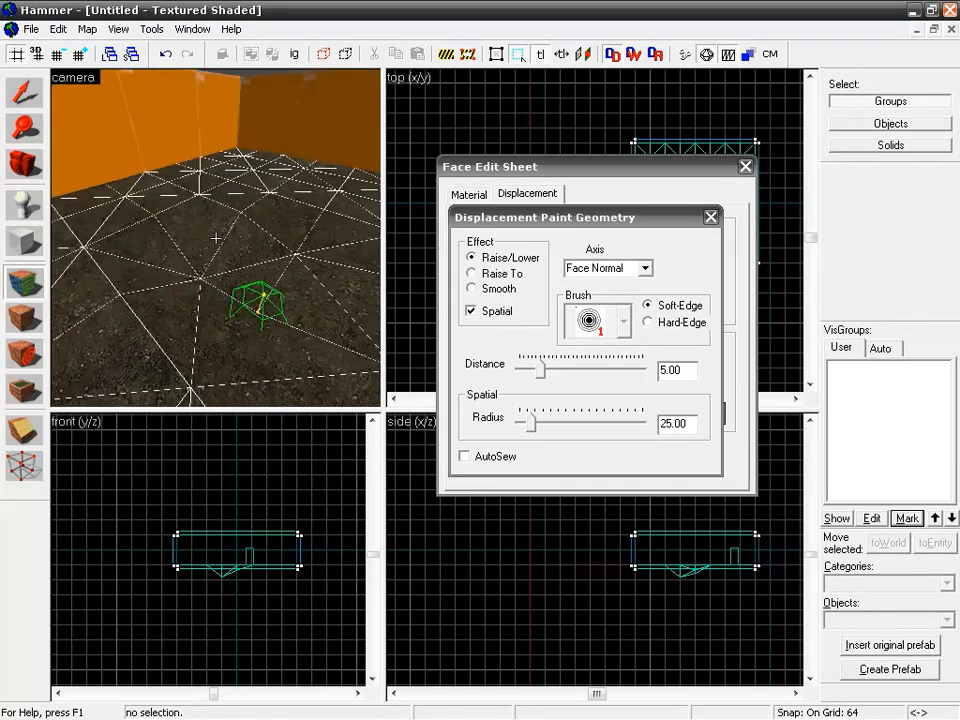
key("s")
key("w")
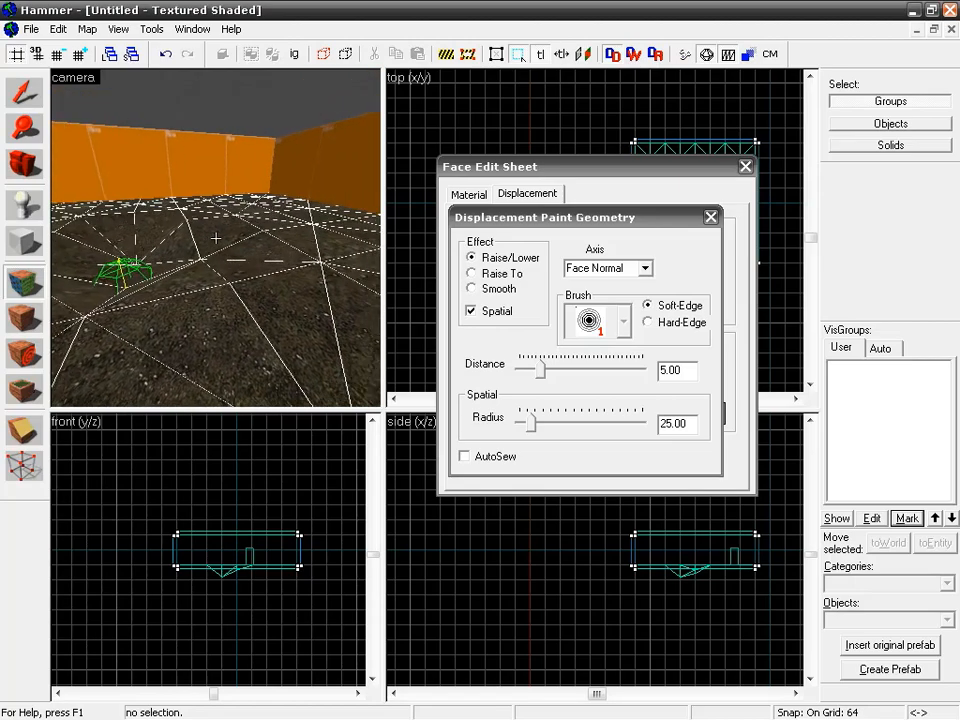
key("w")
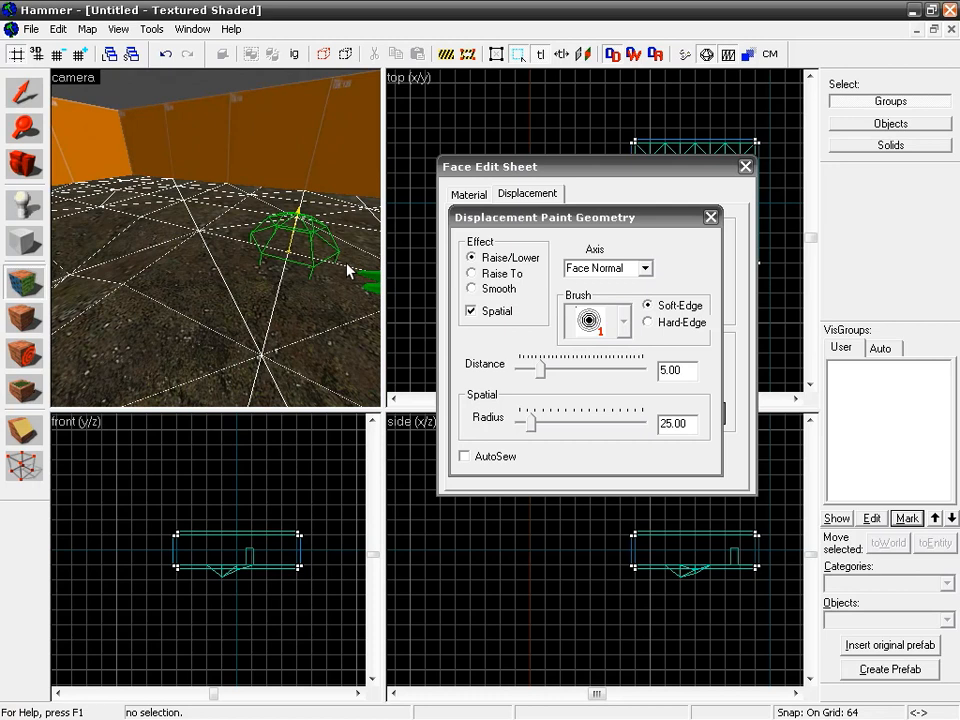
Step: Lower a single vertex beside the dip with Spatial disabled, and re-enable Spatial
left_click(478, 312)
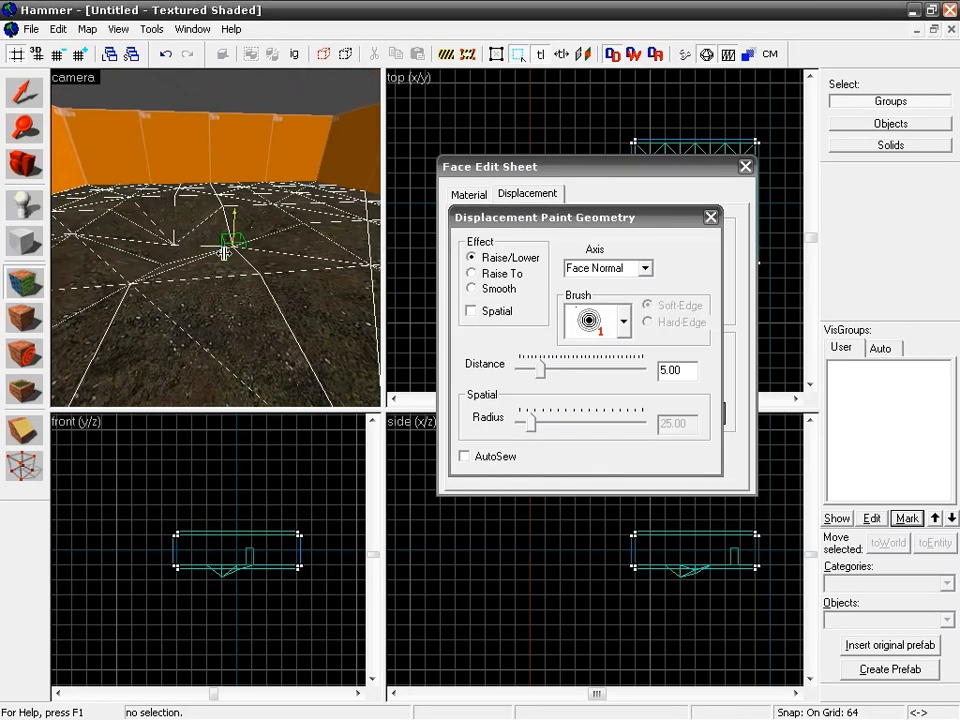
right_click(231, 252)
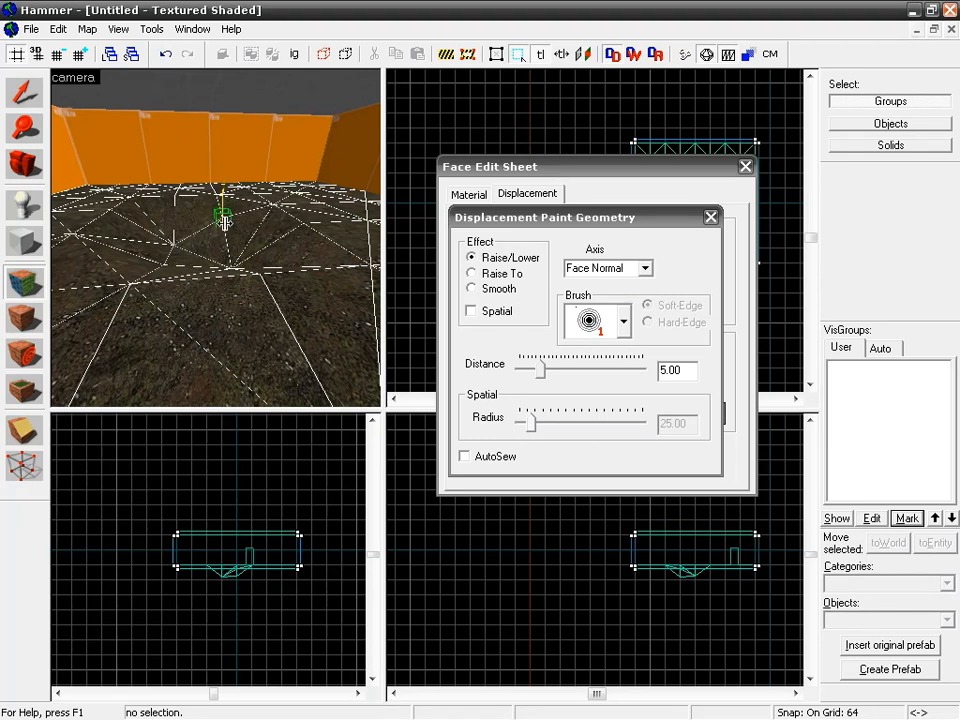
left_click(482, 312)
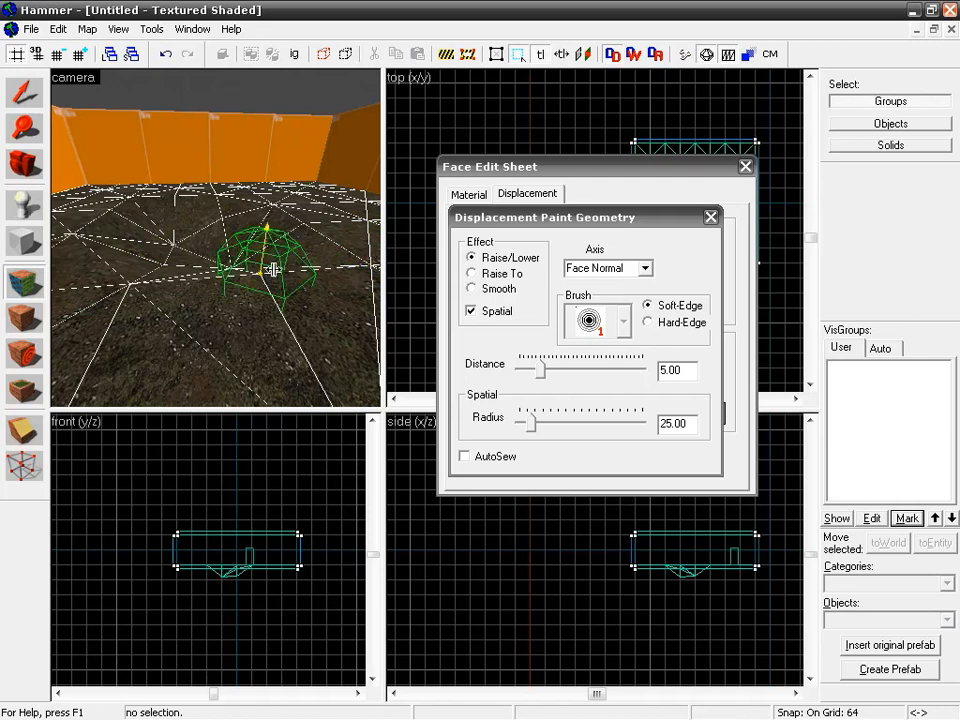
Step: Keep the painting axis on Face Normal and examine the brush direction on the floor from above and from the side
left_click(646, 268)
left_click(601, 336)
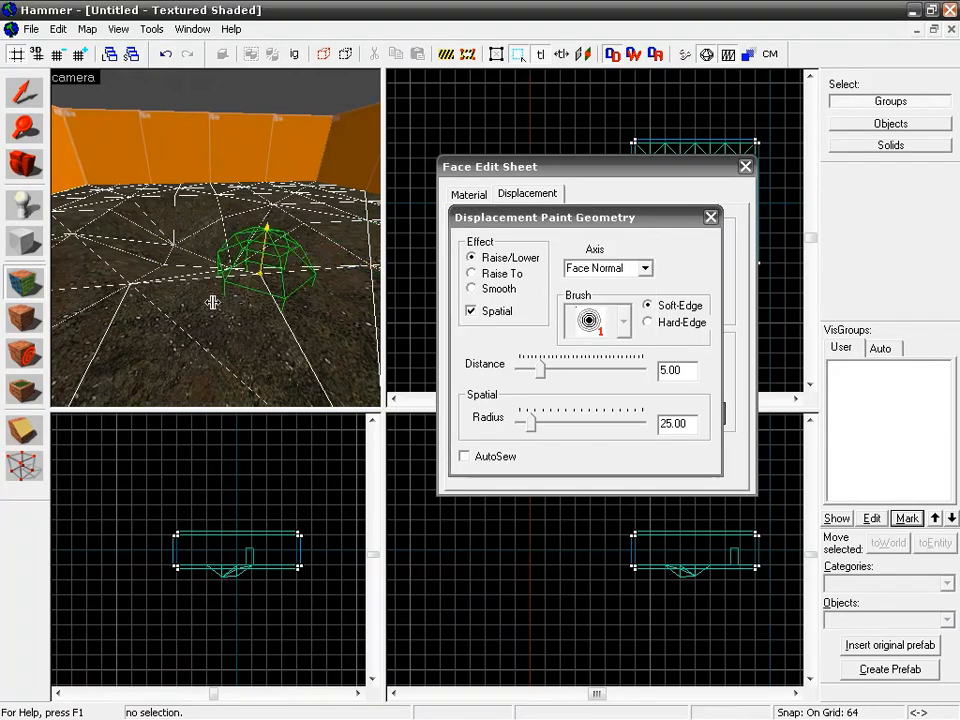
key("z")
key("s")
key("z")
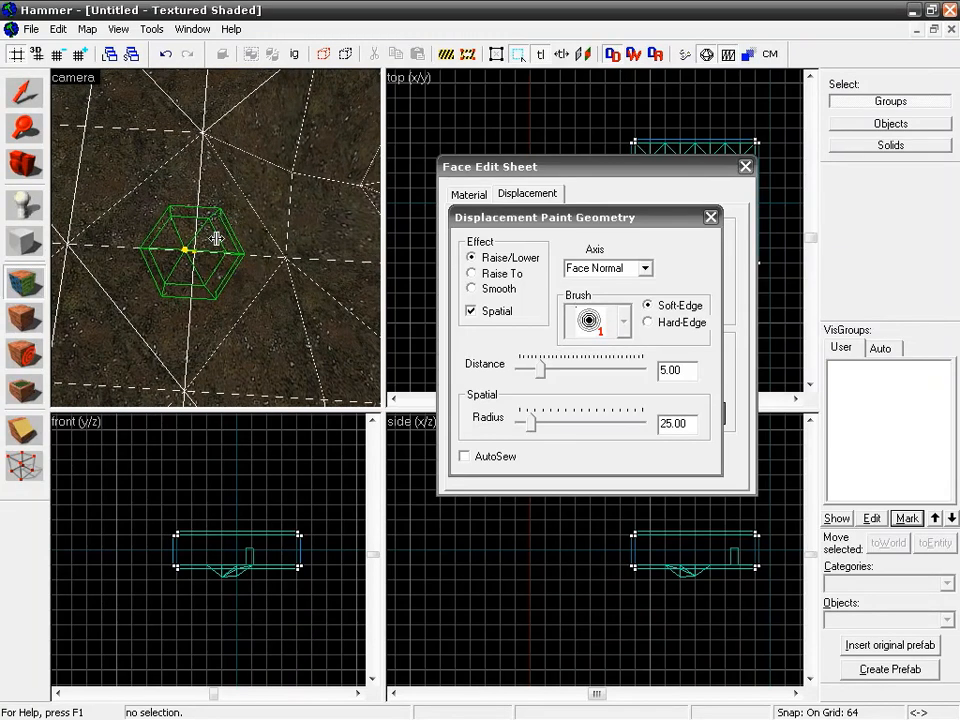
key("z")
key("z")
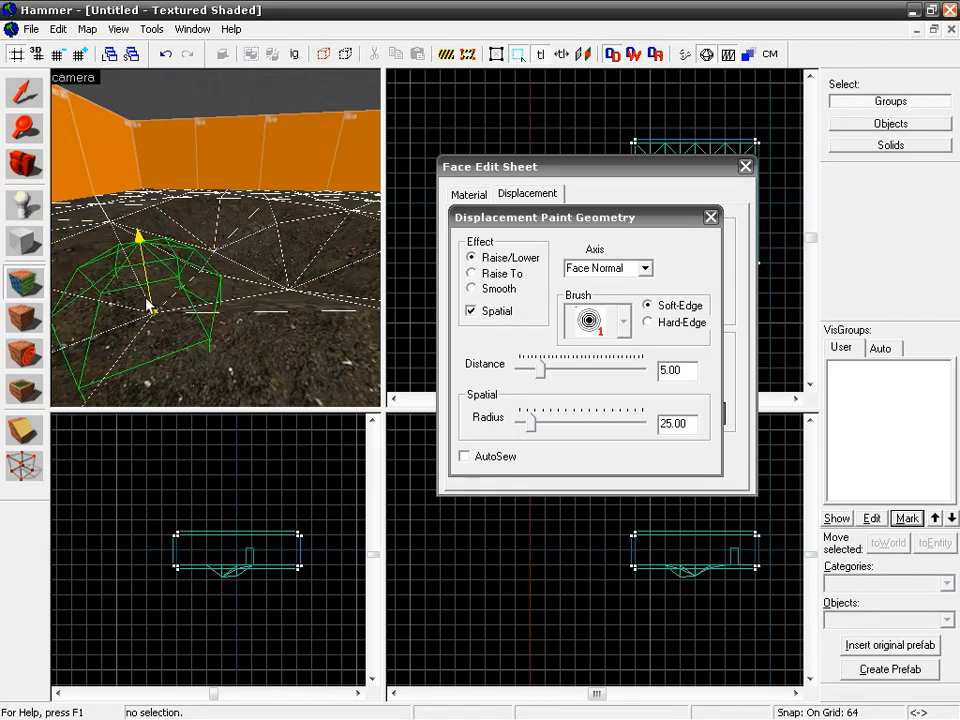
Step: Set the painting axis to X-Axis and examine the brush direction on the floor from several angles
left_click(610, 268)
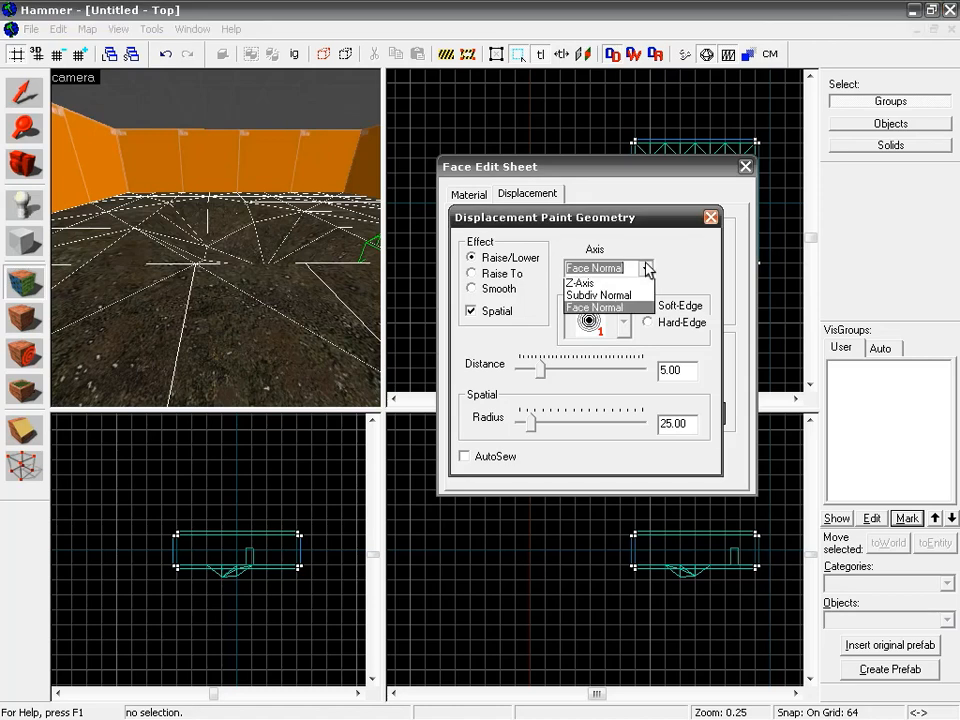
left_click(590, 286)
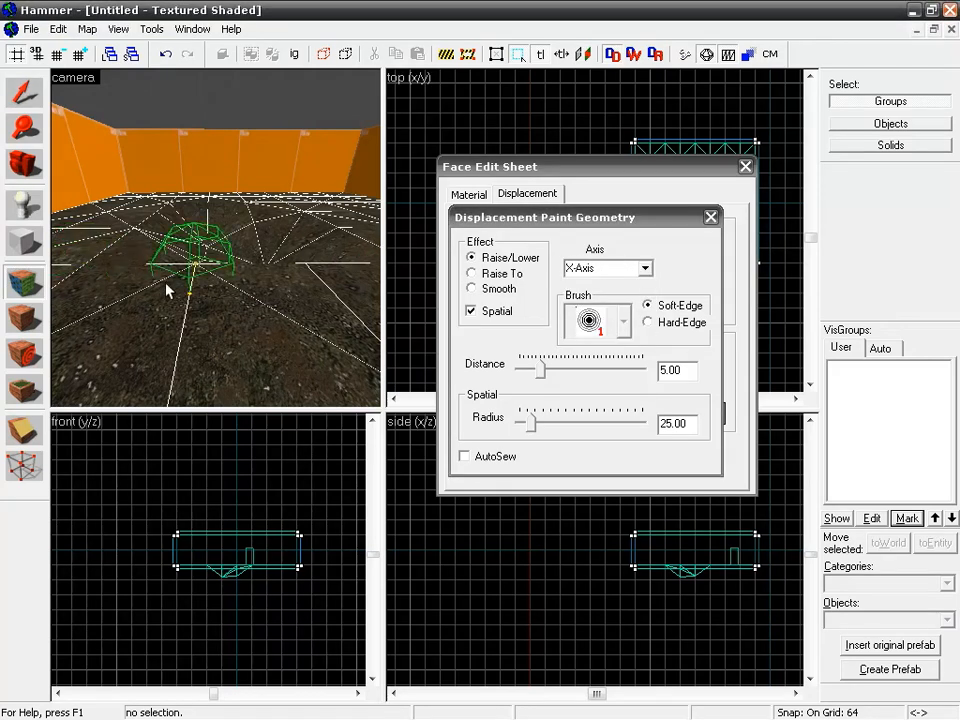
key("z")
key("w")
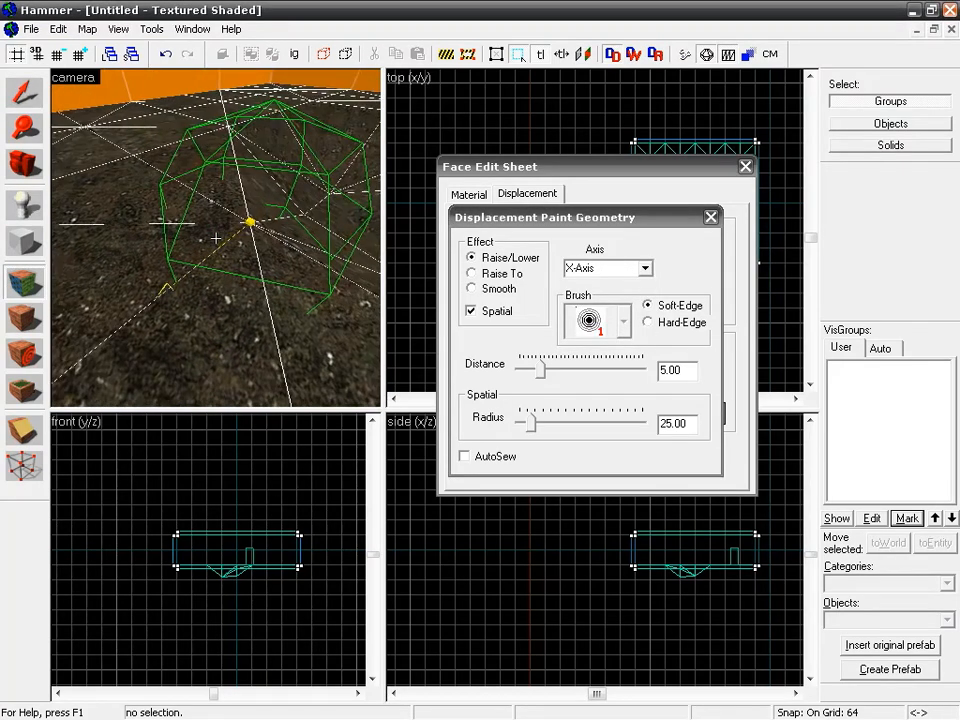
key("d")
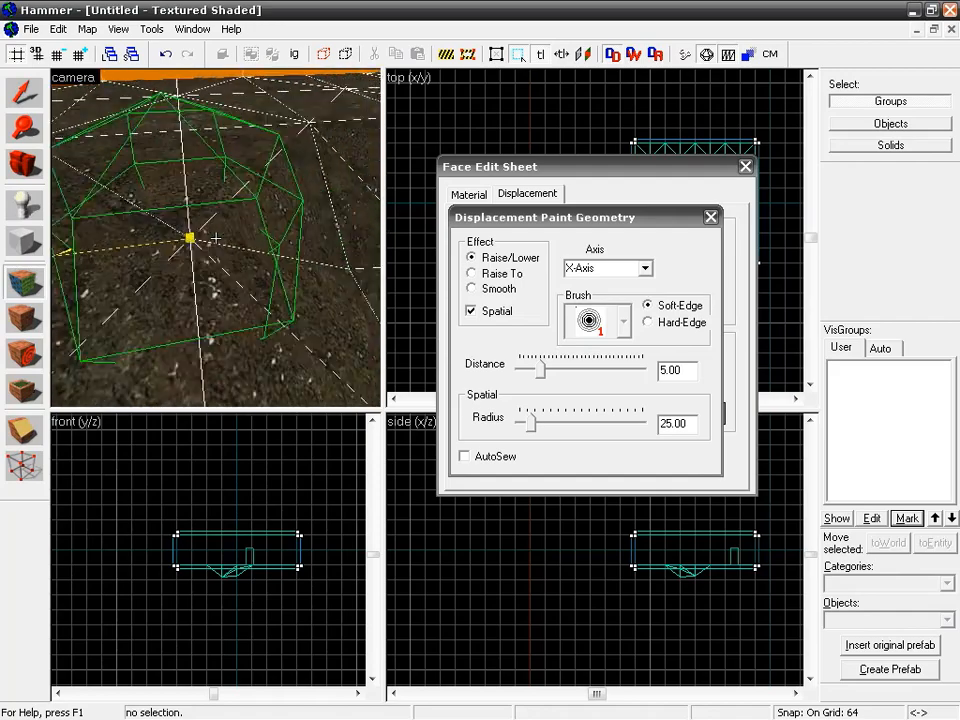
key("a")
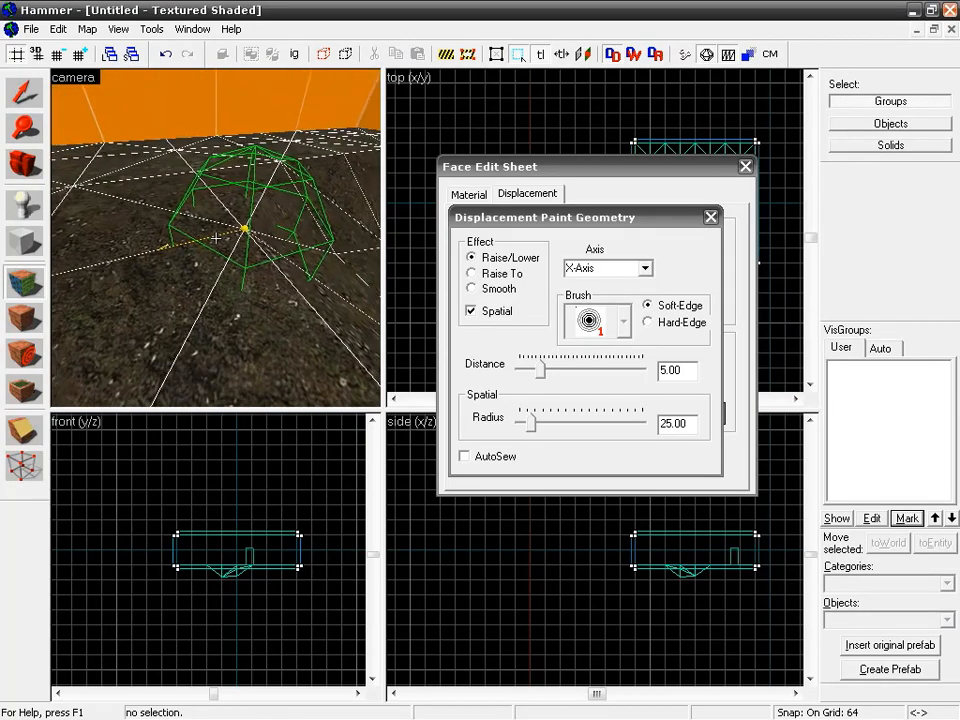
key("w")
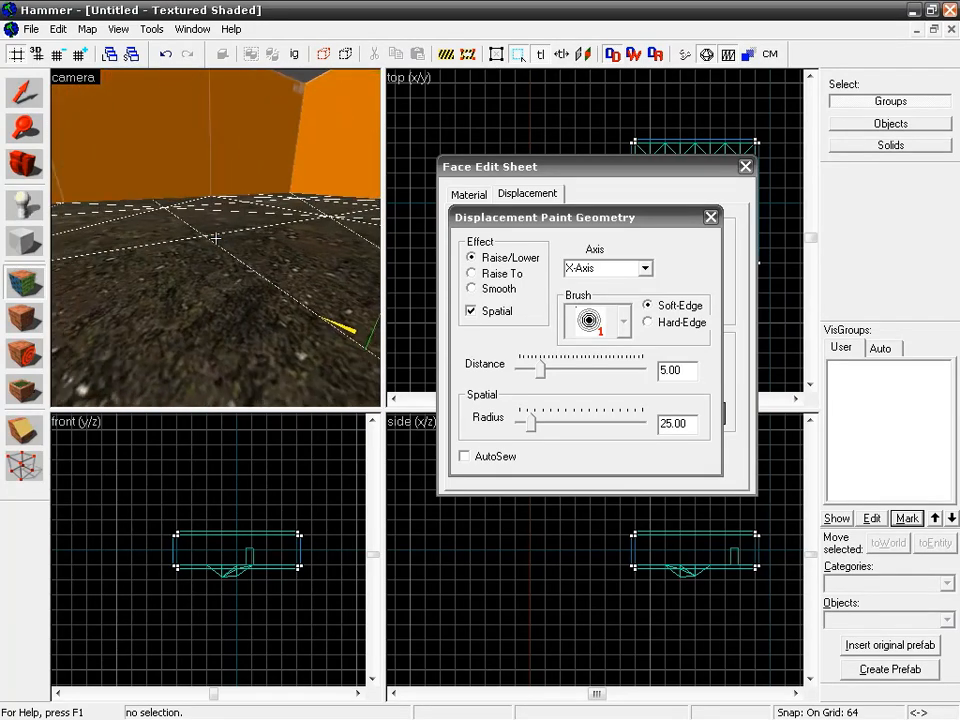
key("z")
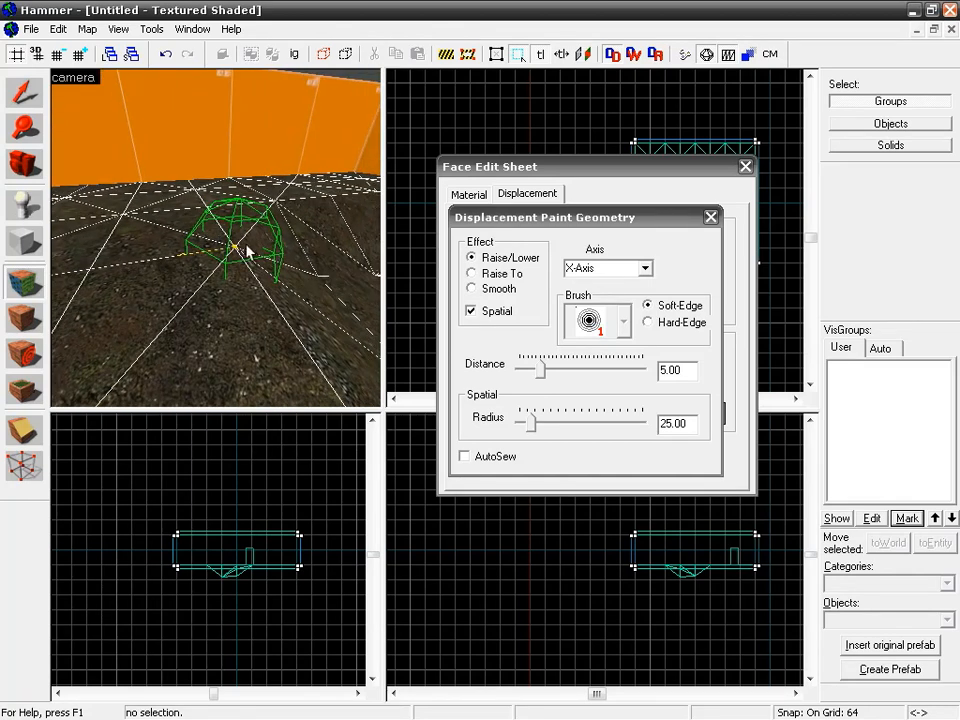
Step: Set the painting axis to Y-Axis and check the brush direction over the floor
left_click(645, 268)
left_click(622, 298)
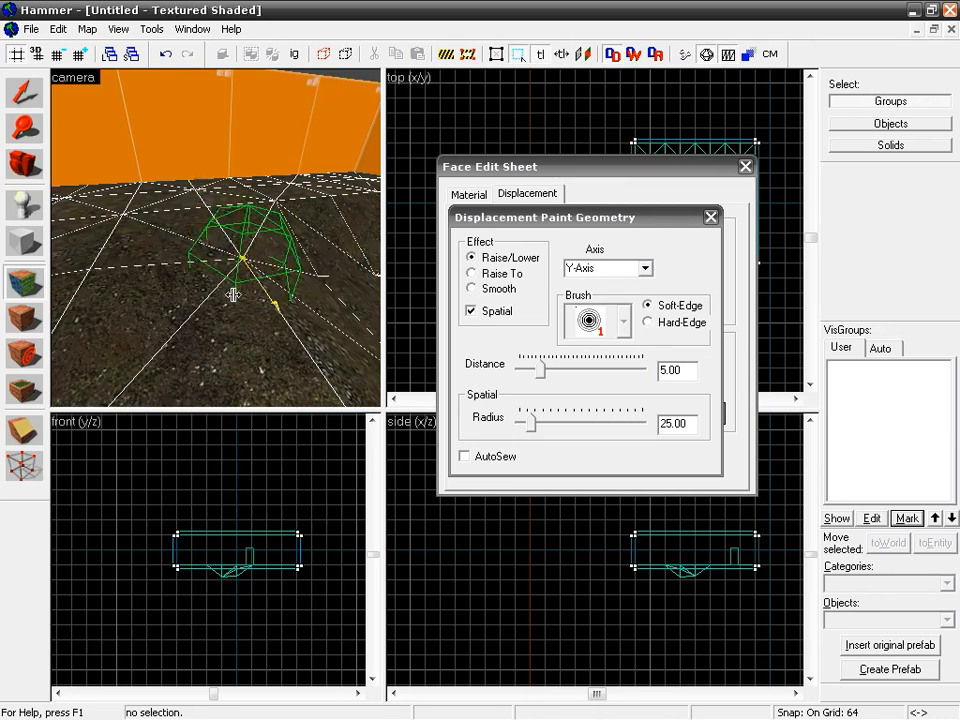
left_click(645, 268)
left_click(598, 300)
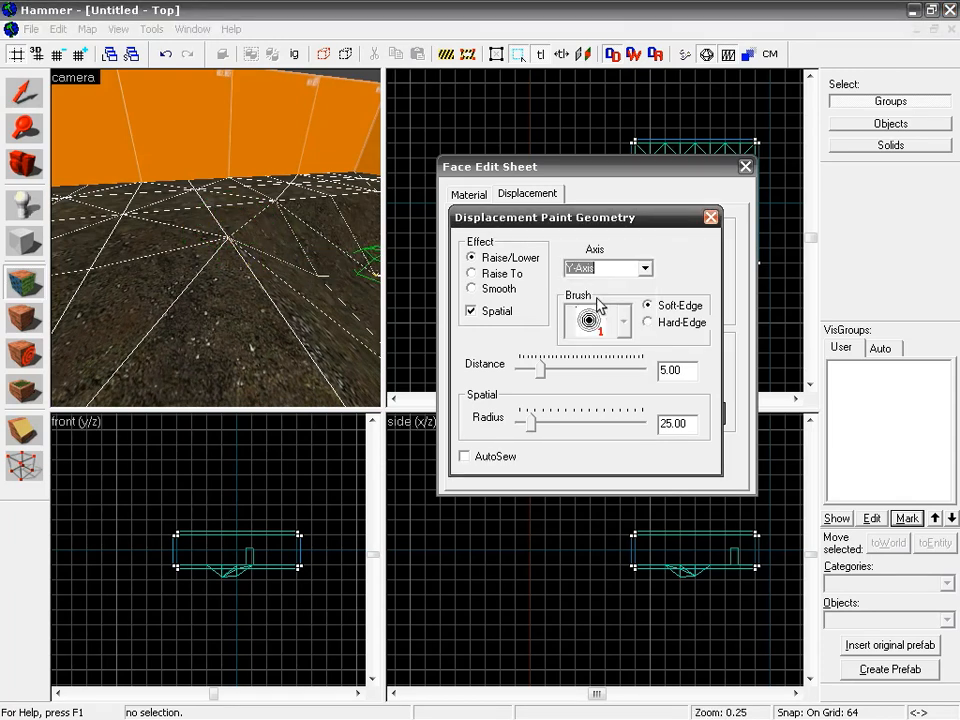
Step: Set the painting axis to Z-Axis and lower more of the floor beside the existing dip
left_click(615, 268)
left_click(592, 306)
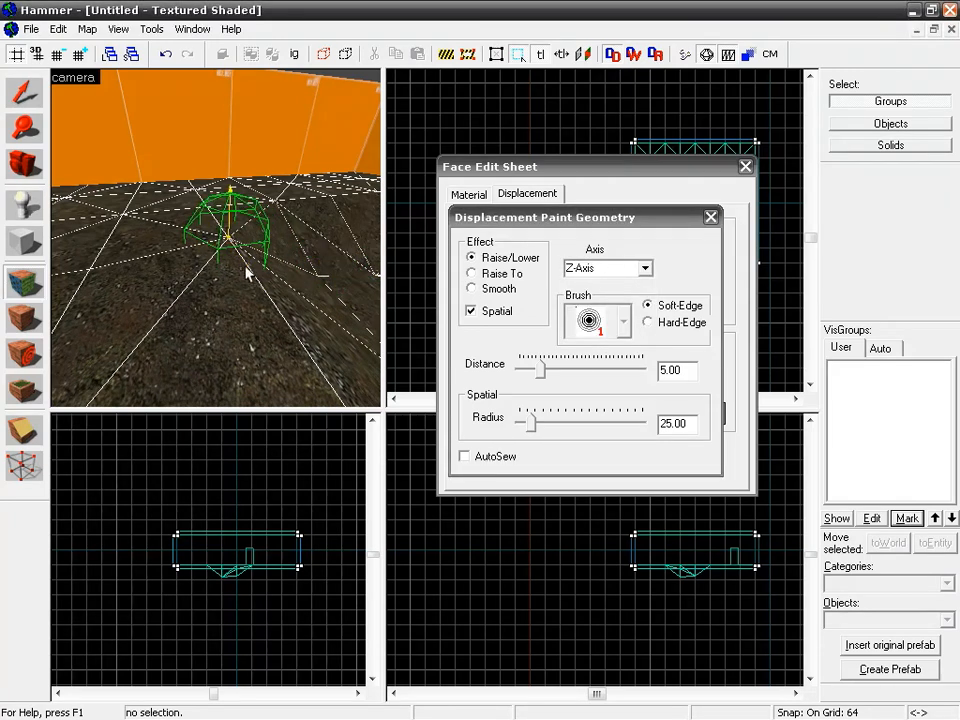
left_click_drag(238, 262, 216, 238)
key("s")
key("z")
right_click_drag(216, 238, 247, 271)
key("z")
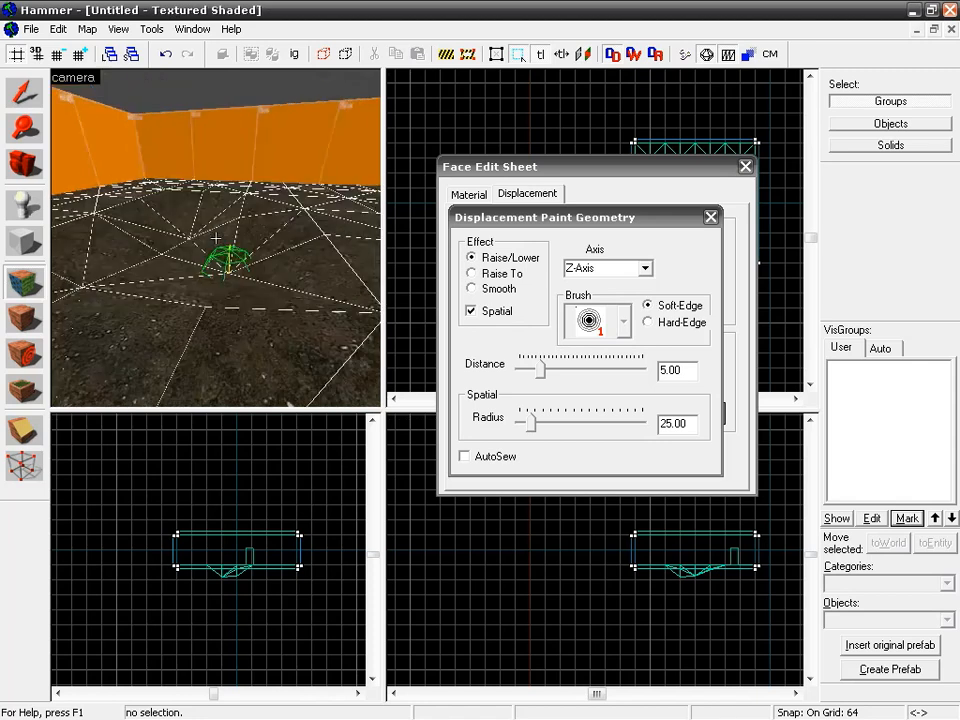
Step: Raise uneven hills along the room's walls with the Z-Axis spatial brush
key("z")
key("z")
key("s")
mouse_move(248, 233)
left_mouse_down()
mouse_move(272, 205)
mouse_move(268, 152)
mouse_move(197, 244)
mouse_move(300, 232)
mouse_move(279, 214)
mouse_move(163, 208)
mouse_move(114, 266)
left_mouse_up()
key("z")
key("z")
left_click_drag(217, 243, 239, 228)
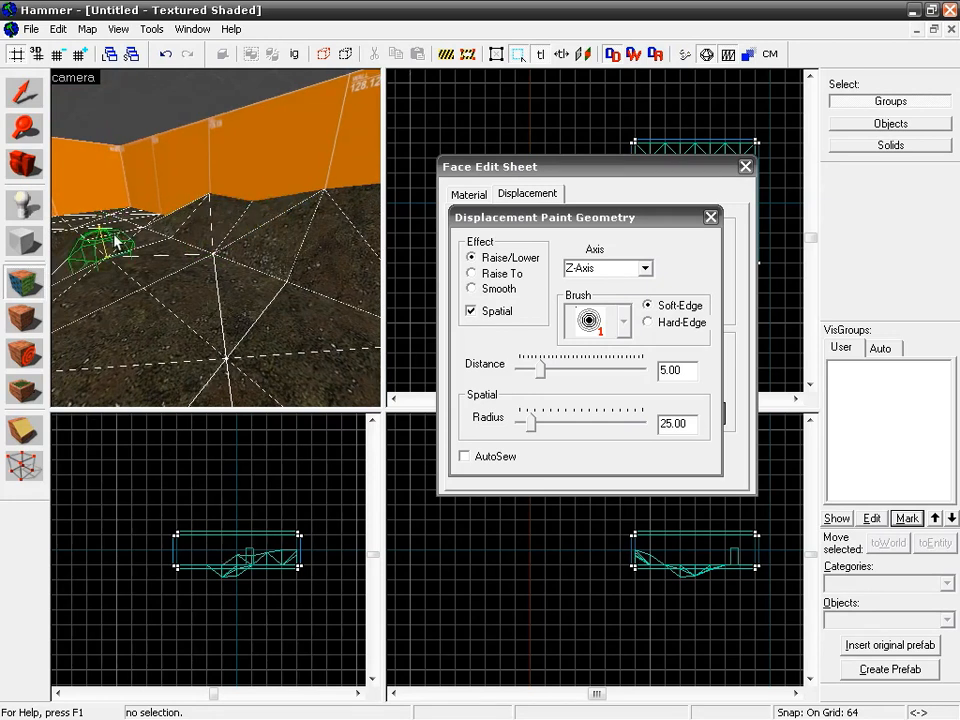
Step: Raise a low bank of terrain along the opposite side of the room
key("z")
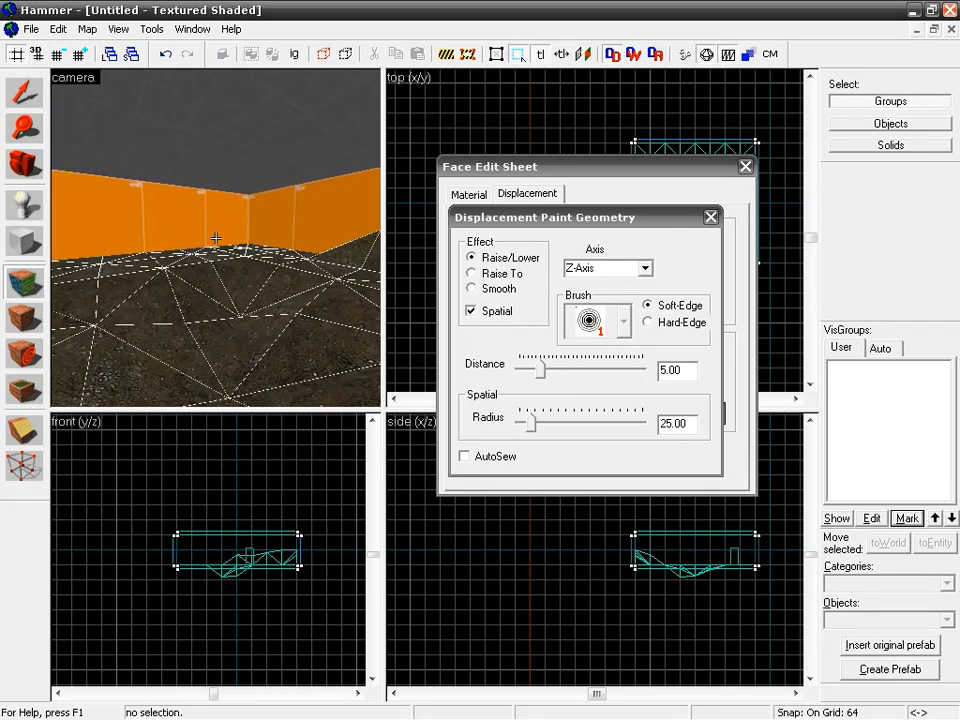
key("z")
mouse_move(210, 250)
left_mouse_down()
mouse_move(208, 242)
mouse_move(281, 251)
mouse_move(283, 229)
mouse_move(165, 250)
left_mouse_up()
key("z")
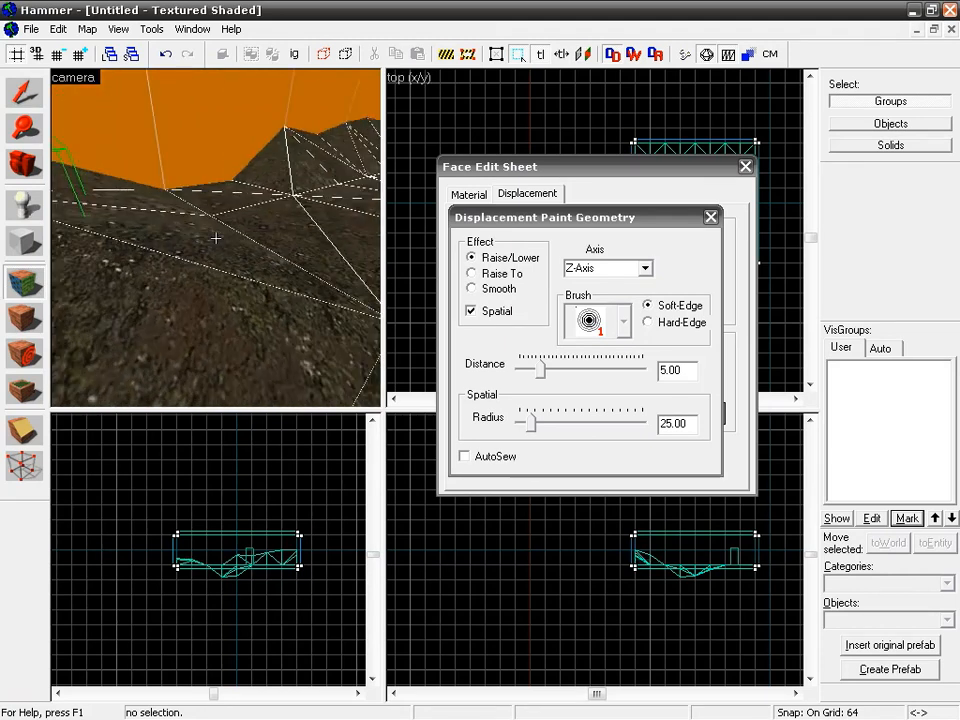
Step: Raise a steep, pointed peak in the floor near the green player figure and inspect it from different sides
key("w")
key("s")
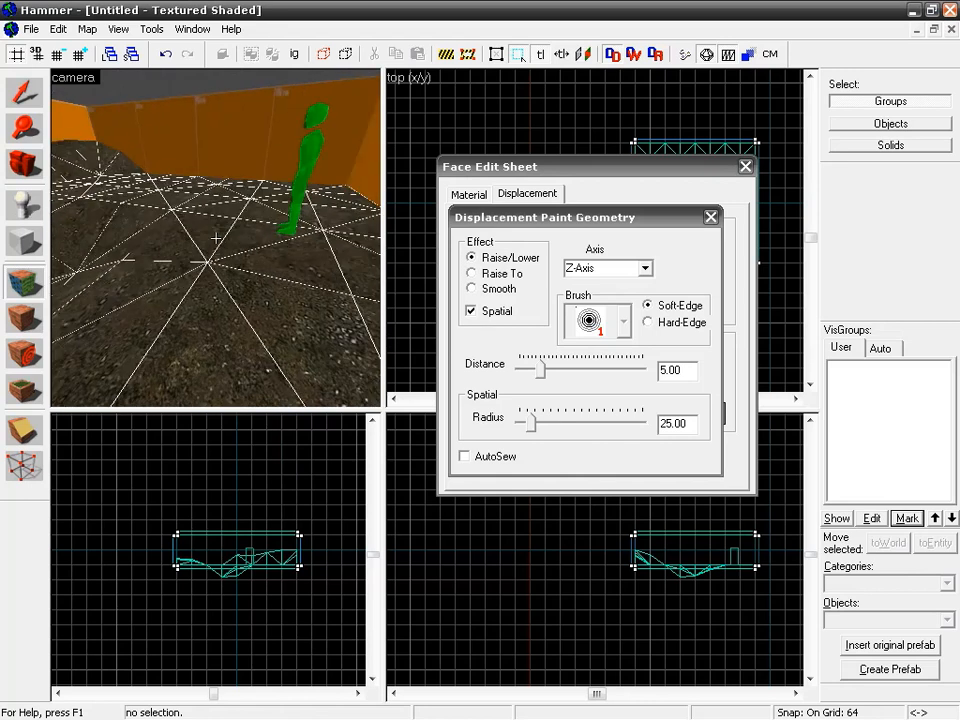
key("z")
left_click_drag(204, 253, 201, 153)
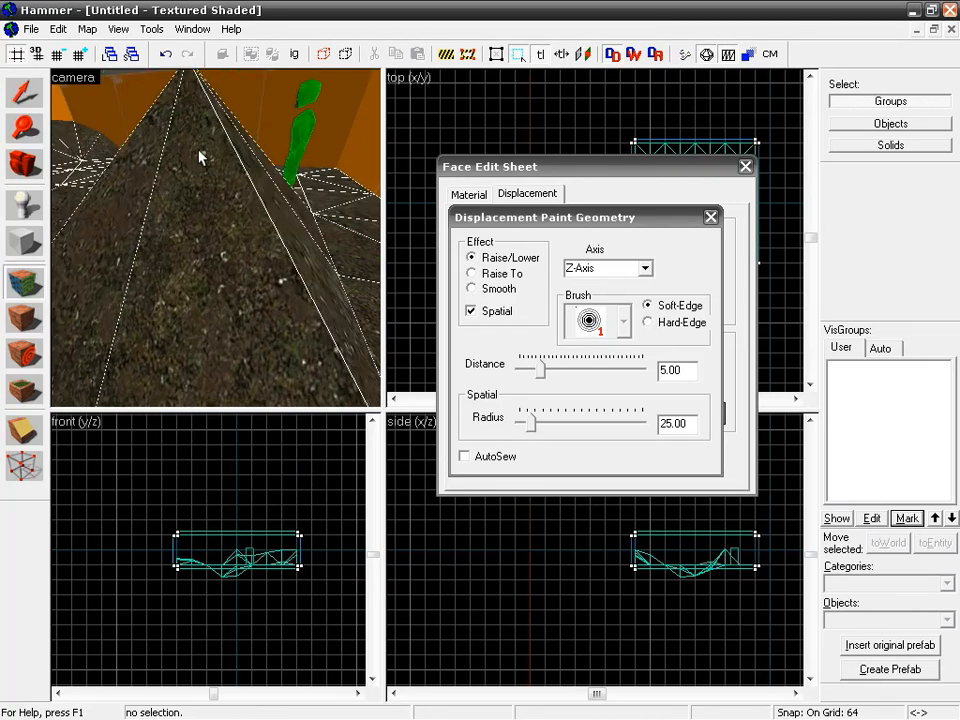
key("z")
key("s")
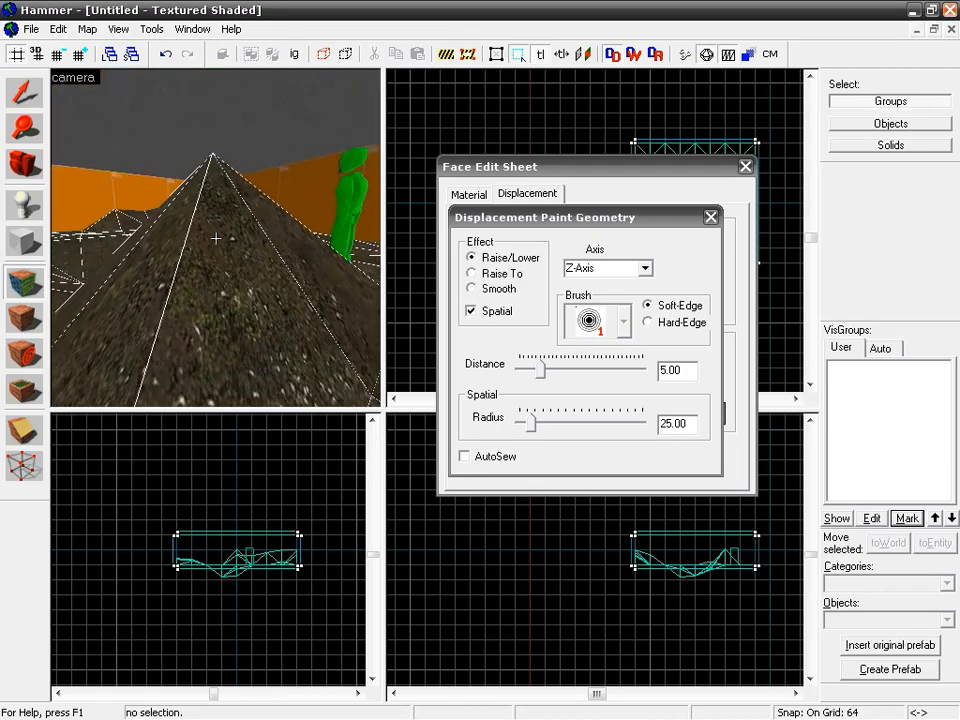
key("w")
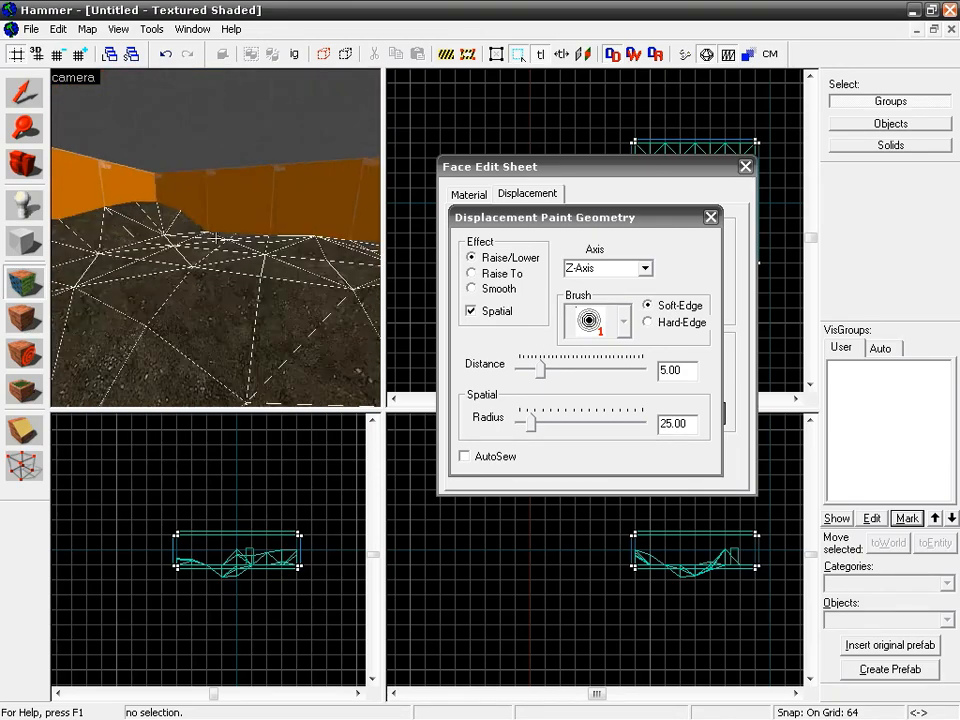
key("w")
key("z")
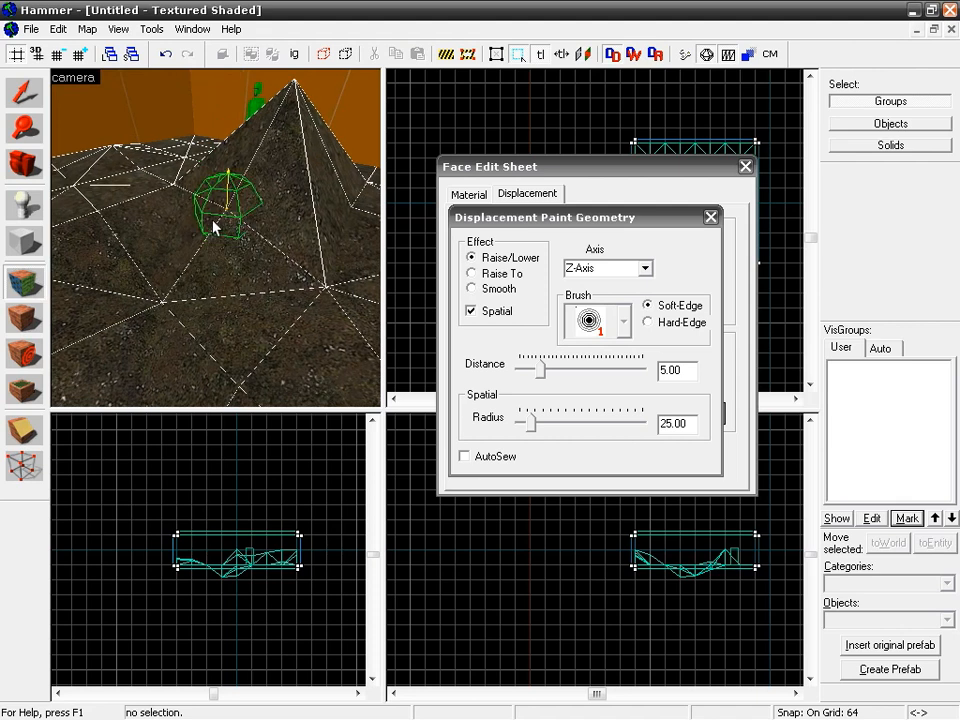
Step: Lower the pointed peak near the green player figure back into the surrounding terrain and inspect the floor from different sides
mouse_move(285, 144)
right_mouse_down()
mouse_move(294, 167)
mouse_move(294, 139)
mouse_move(278, 180)
right_mouse_up()
key("z")
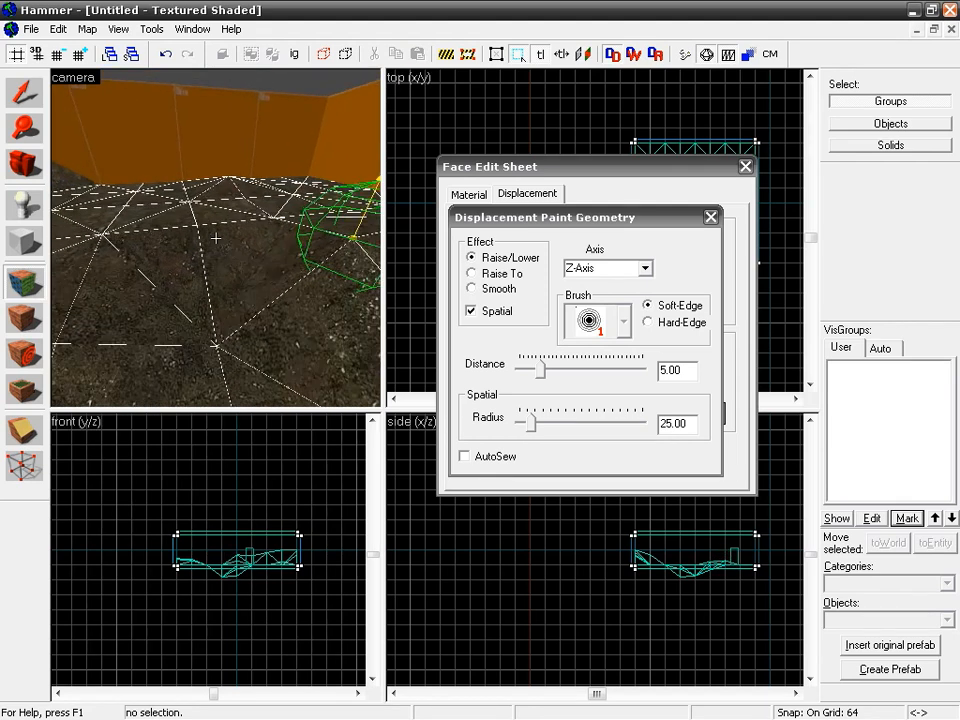
key("z")
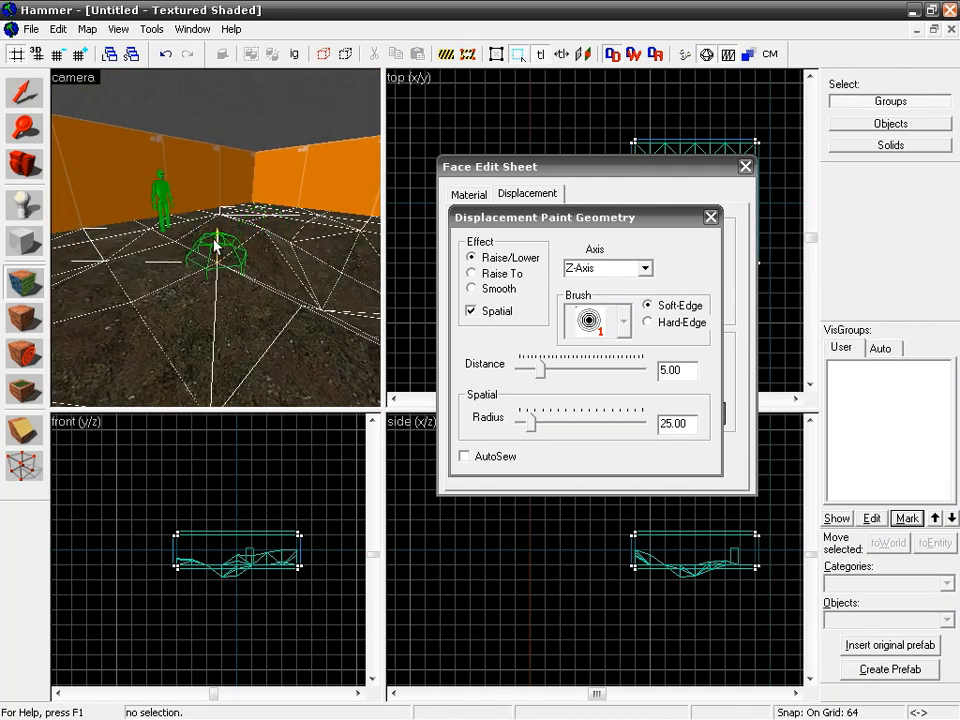
key("z")
key("z")
key("z")
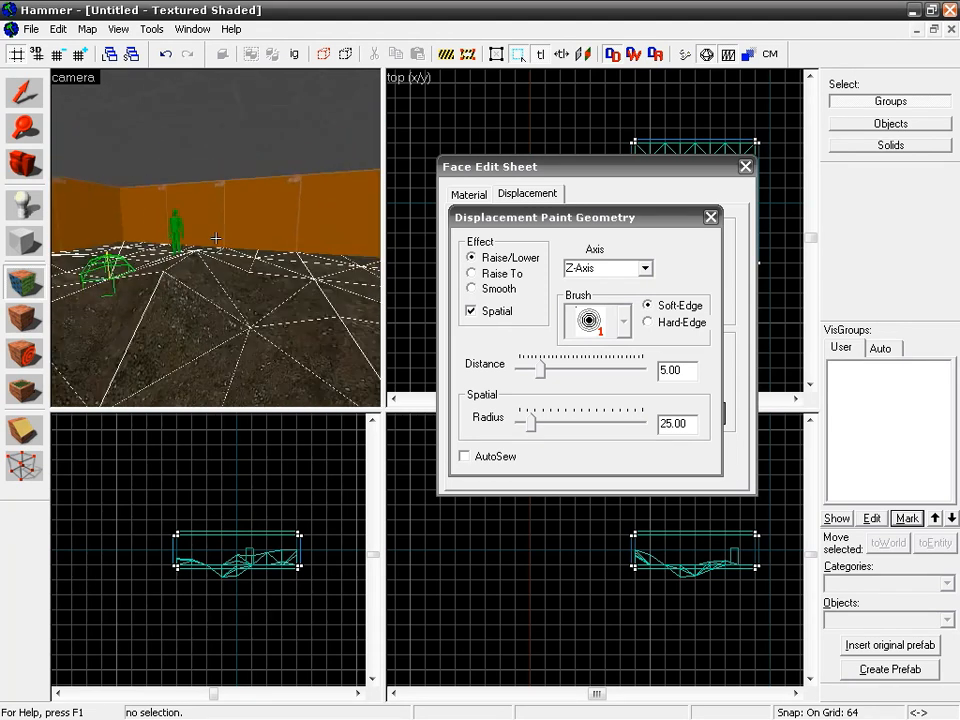
key("z")
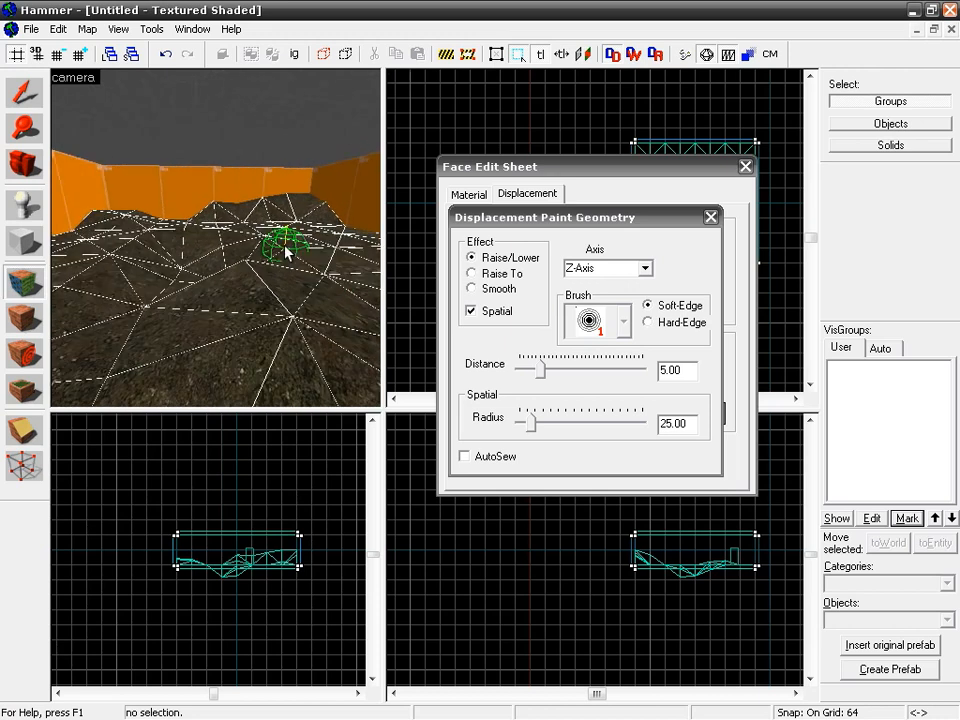
Step: Stop painting geometry, destroy the sculpted floor displacement and undo its removal
left_click(711, 217)
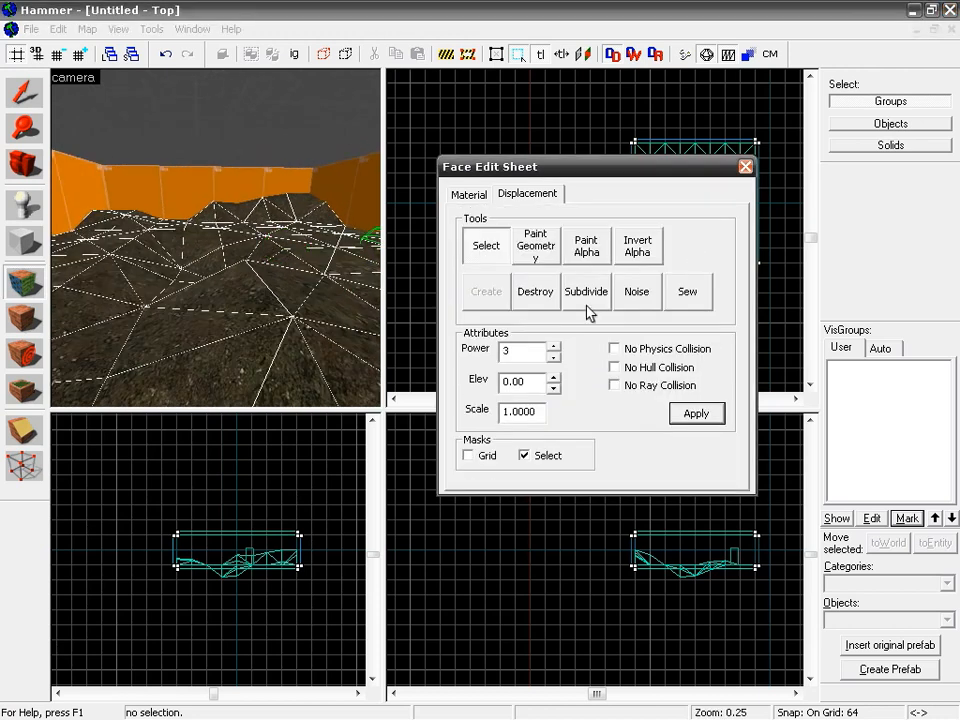
left_click(536, 293)
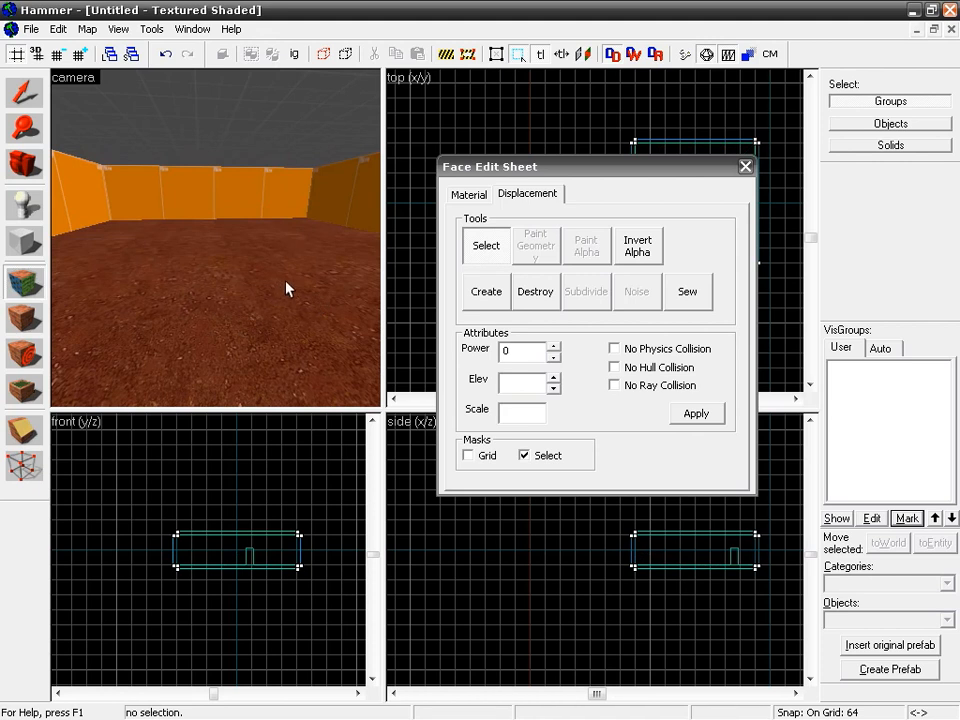
key("ctrl+z")
key("z")
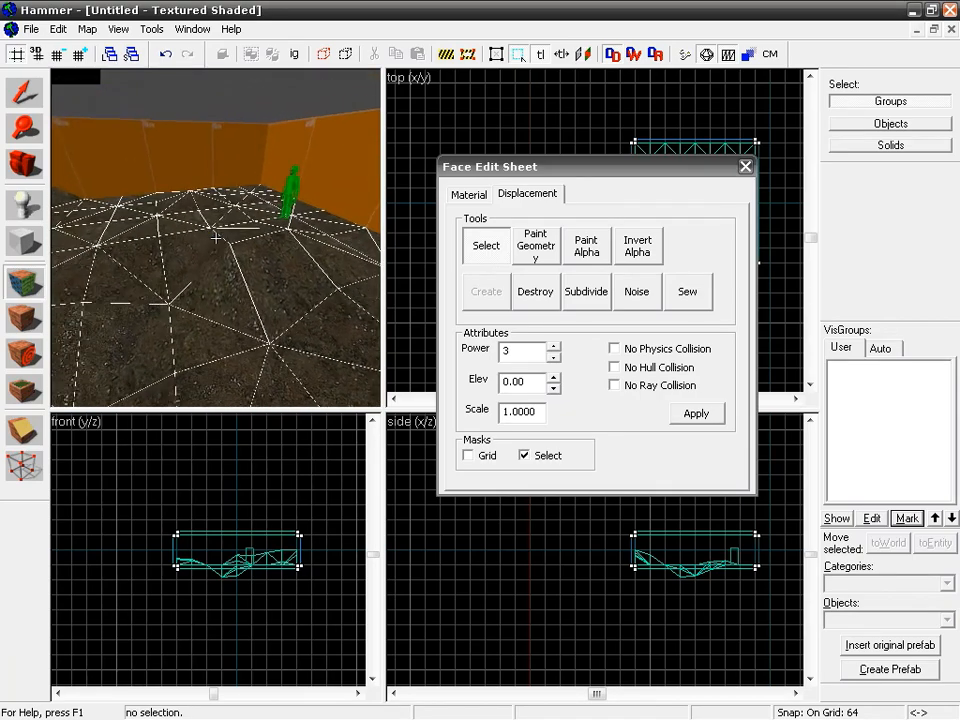
key("w")
left_click_drag(216, 238, 208, 253)
Step: Destroy the sculpted floor displacement and create a power 3 displacement on the underside of the floor brush instead
left_click(535, 293)
left_click(199, 239)
left_click(232, 291)
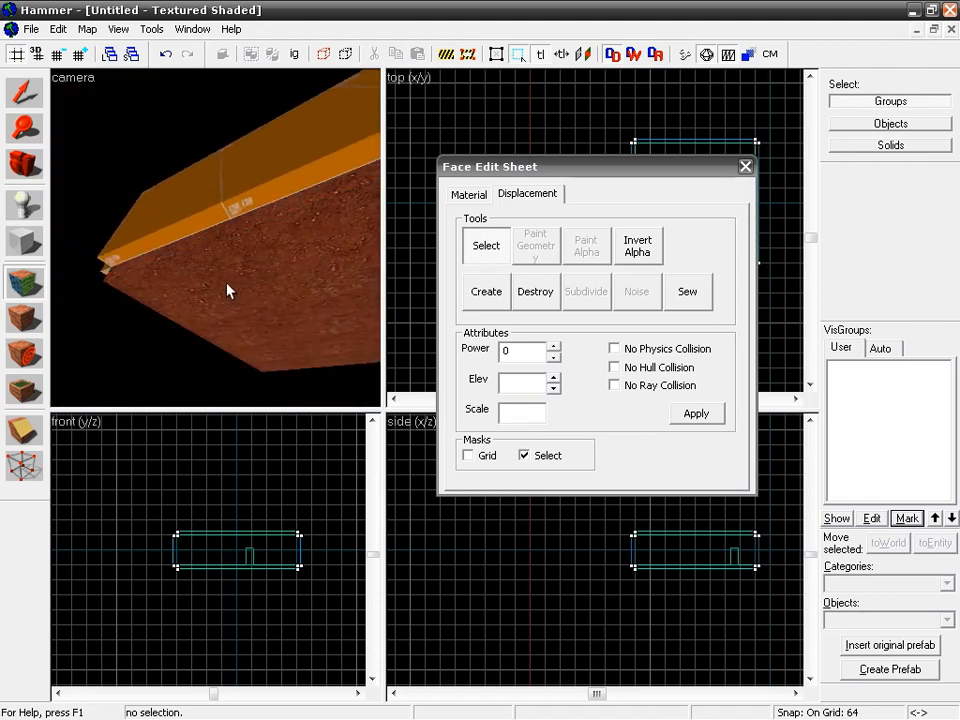
left_click(487, 296)
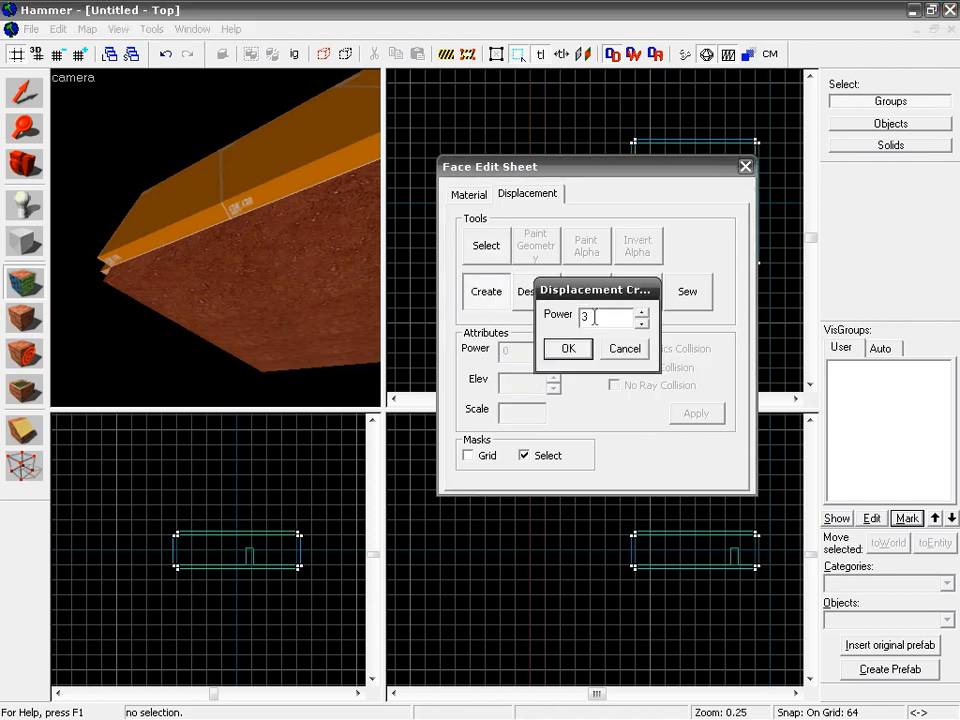
left_click(567, 349)
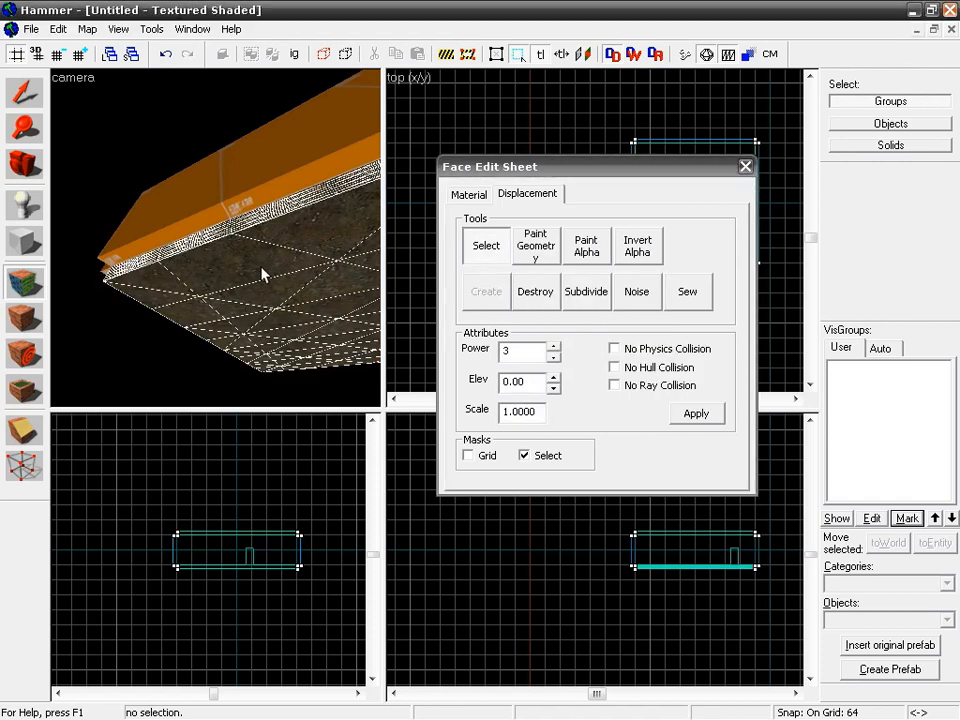
Step: Try painting geometry on the underside displacement with the Z-Axis spatial brush and undo the stroke
key("z")
key("z")
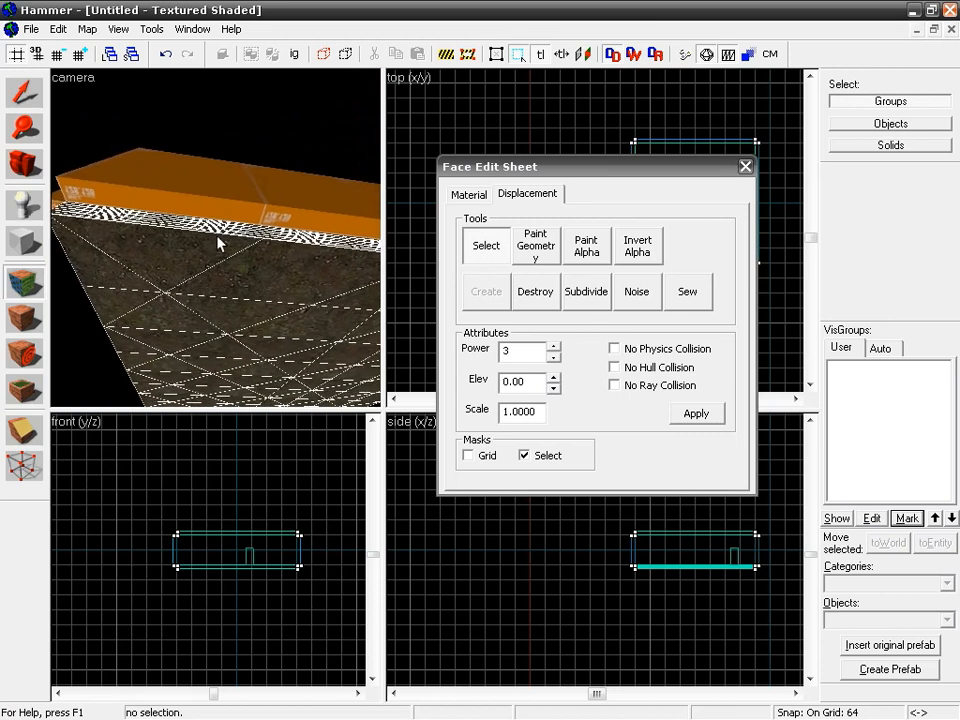
left_click(538, 252)
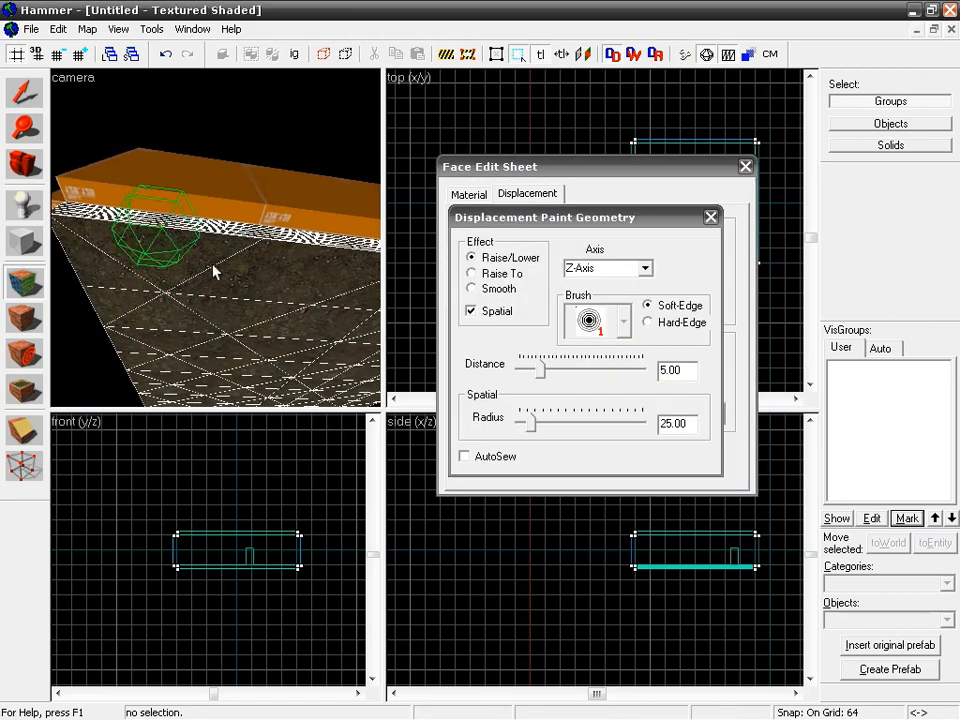
mouse_move(231, 285)
left_mouse_down()
mouse_move(242, 272)
mouse_move(185, 250)
left_mouse_up()
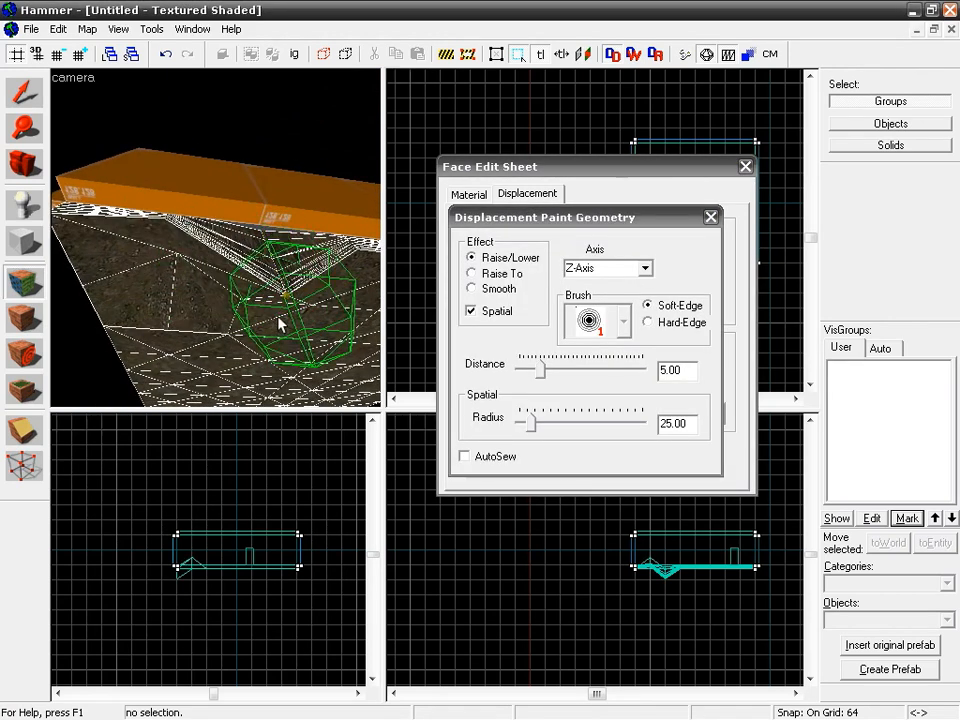
key("ctrl+z")
left_click(710, 217)
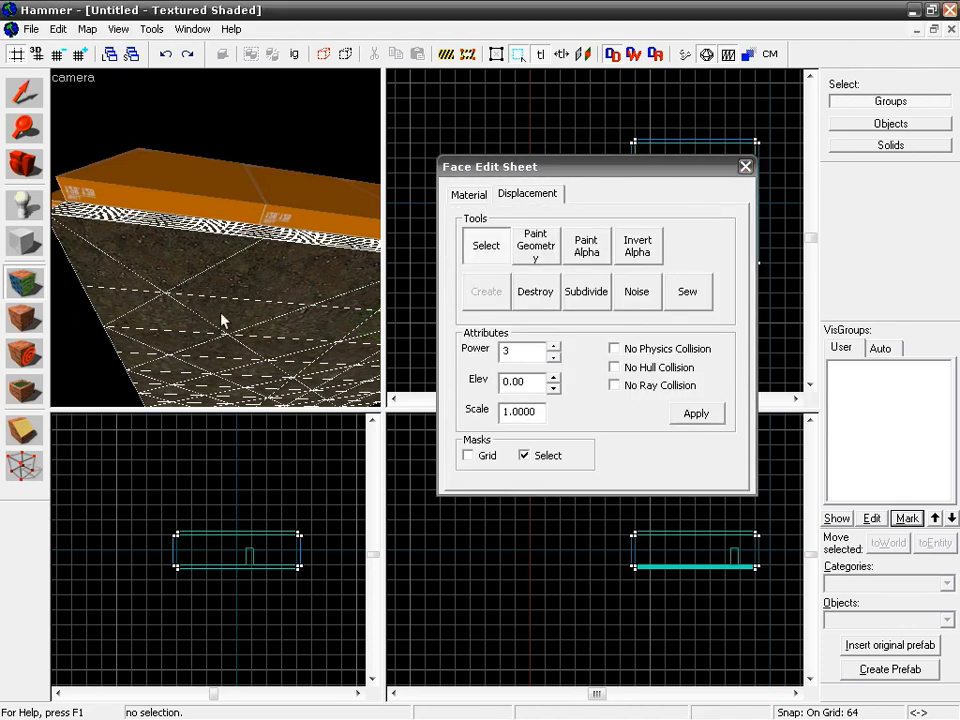
Step: Destroy the underside displacement and create one on a thin side face of the floor brush
key("z")
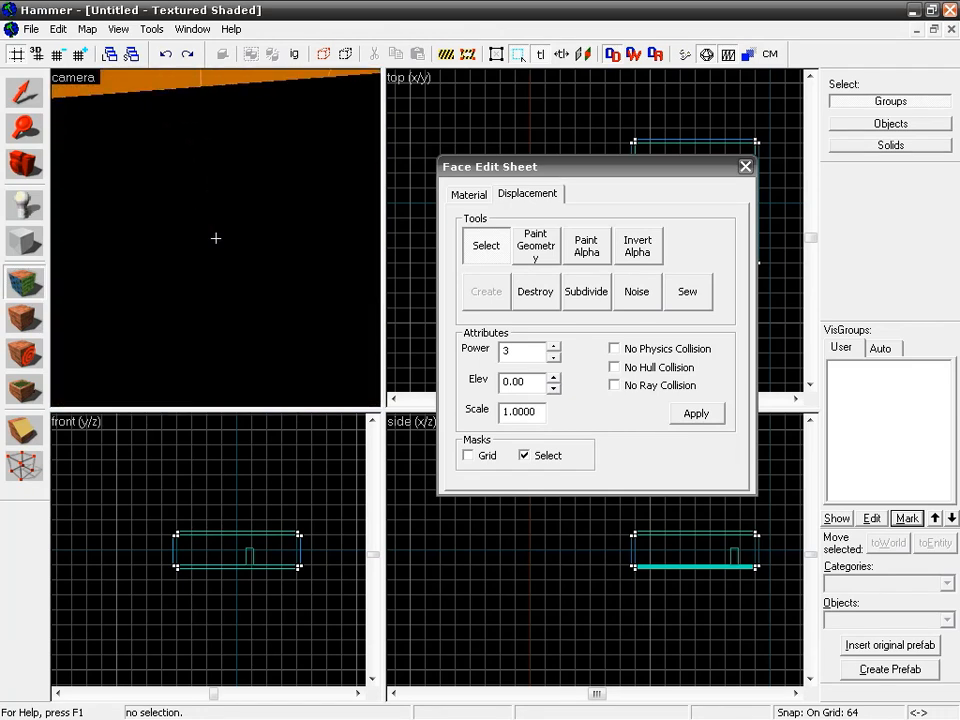
key("z")
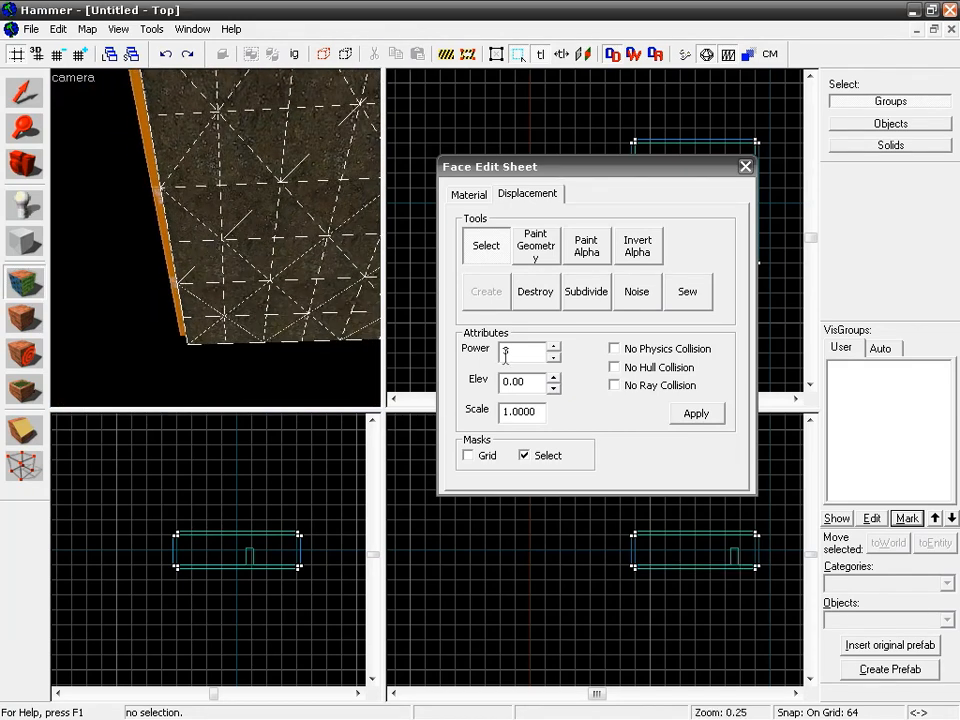
key("z")
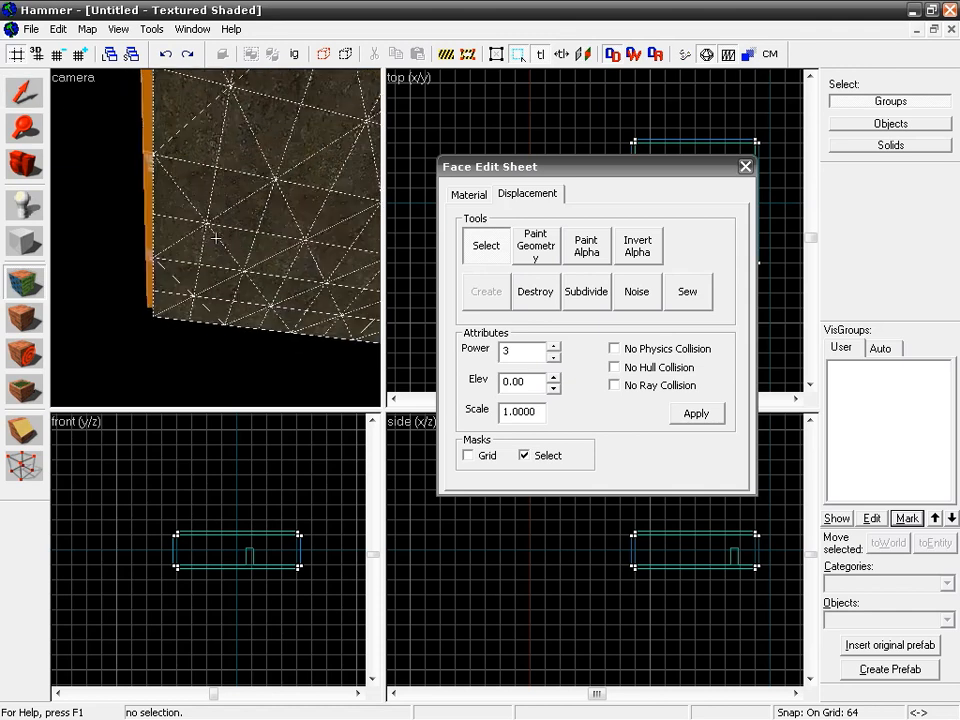
key("z")
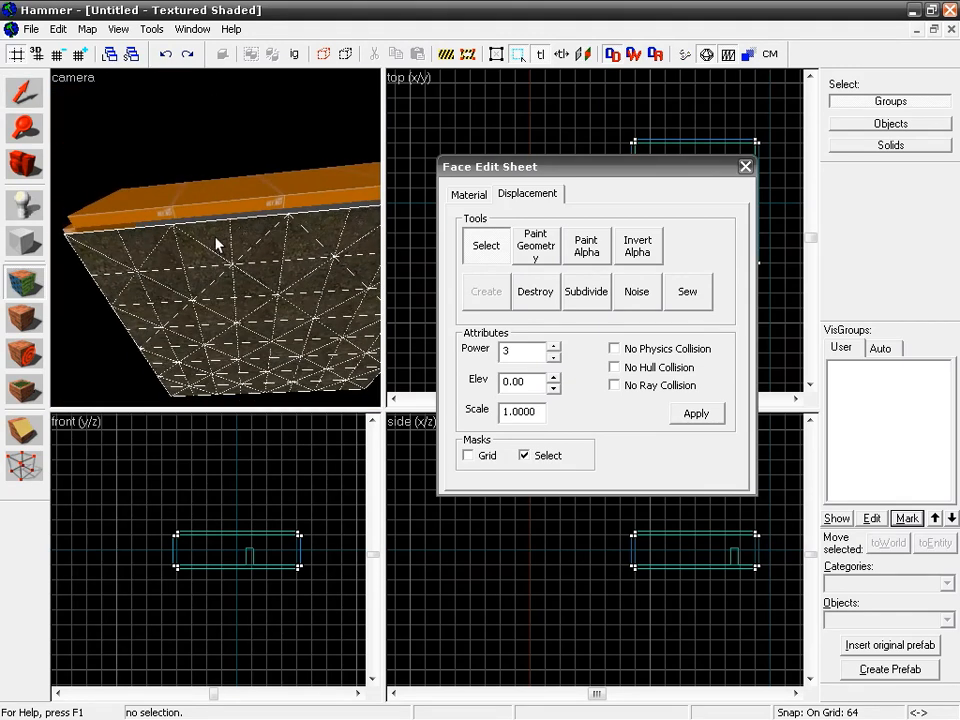
left_click(536, 296)
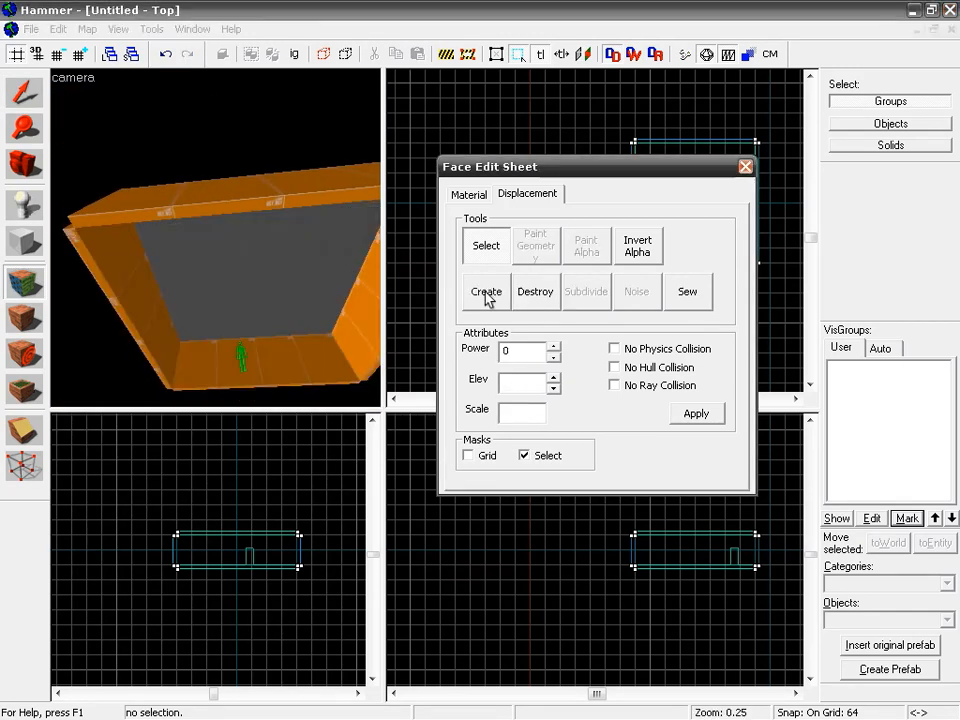
Step: Inspect the thin side face's displacement from outside the room, select it and destroy it
key("z")
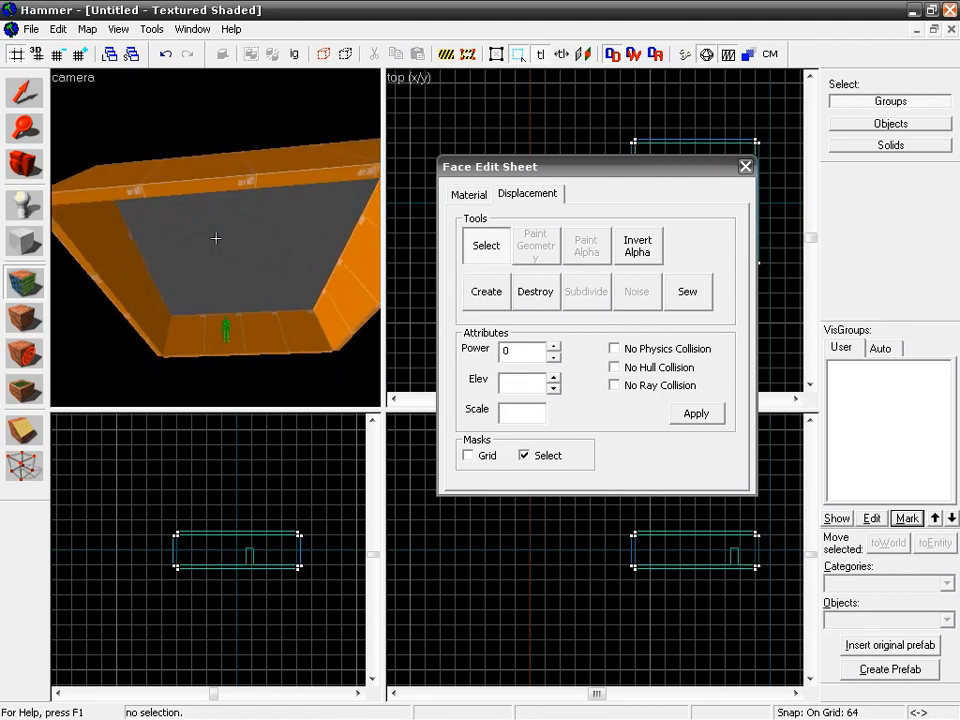
key("w")
key("w")
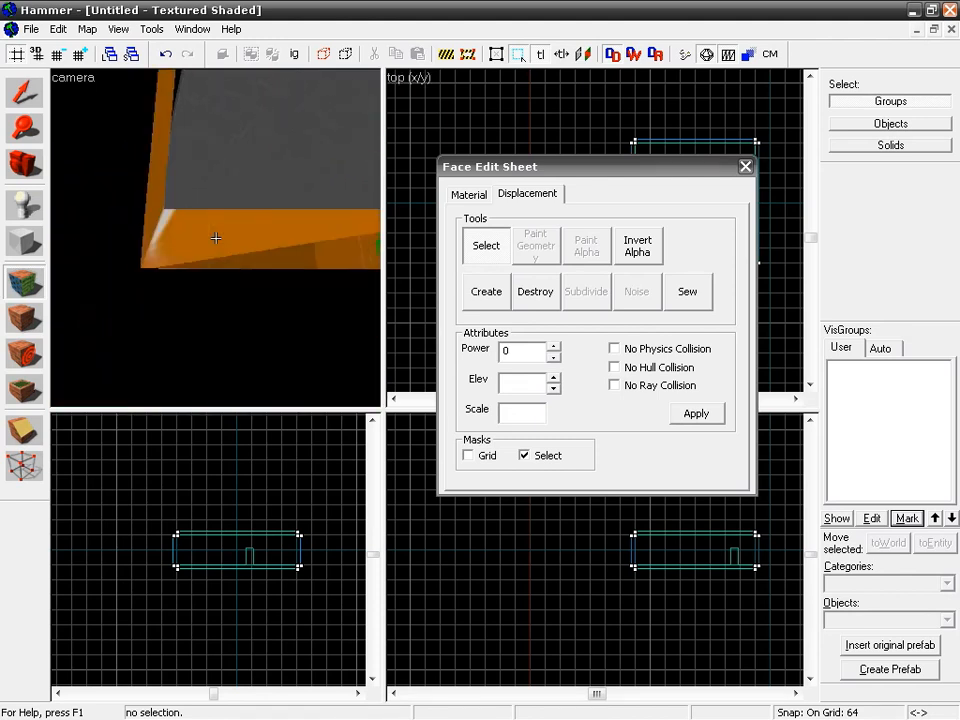
key("s")
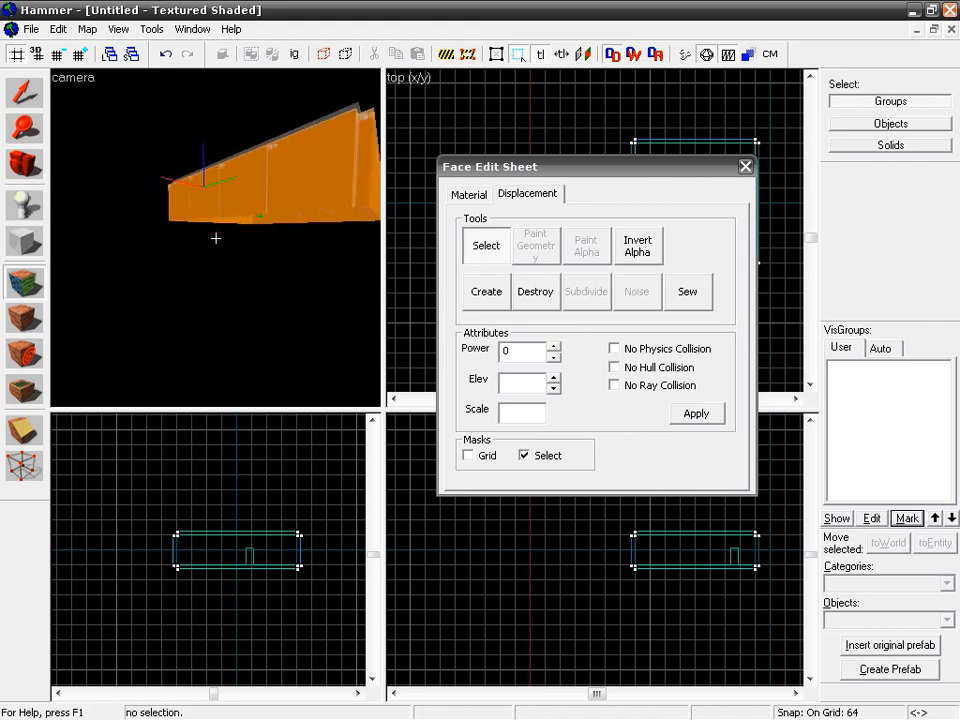
key("w")
key("s")
key("w")
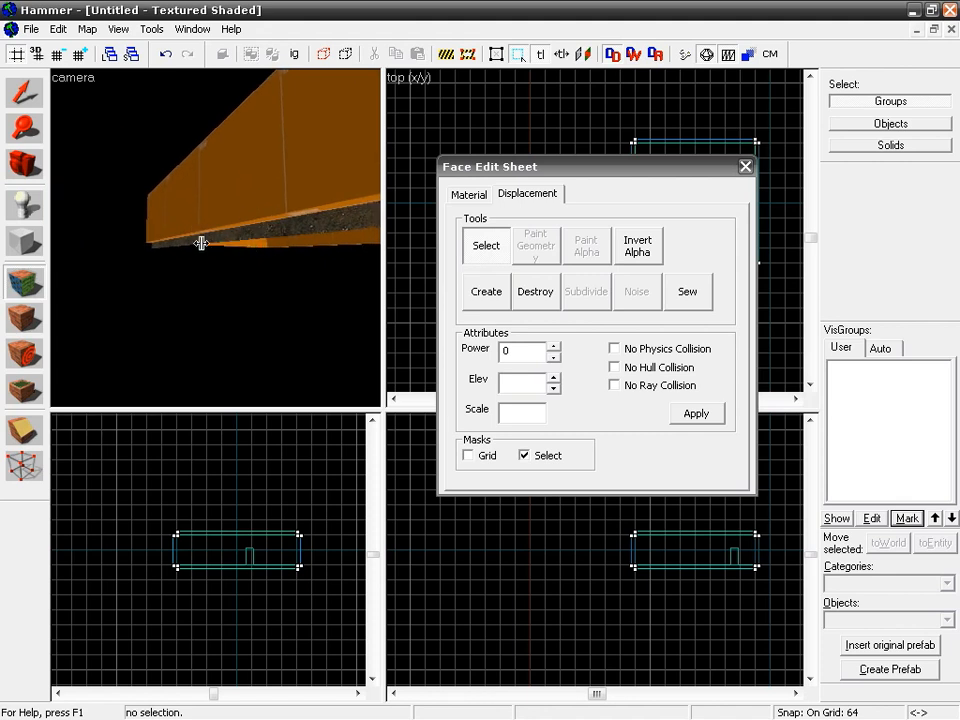
left_click(266, 231)
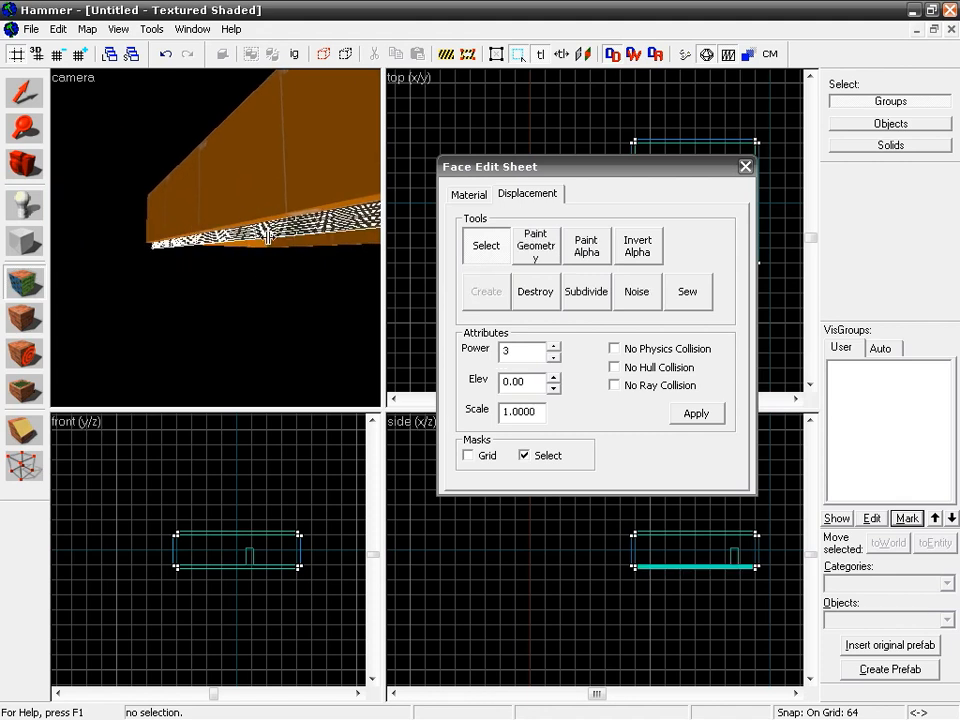
key("z")
key("d")
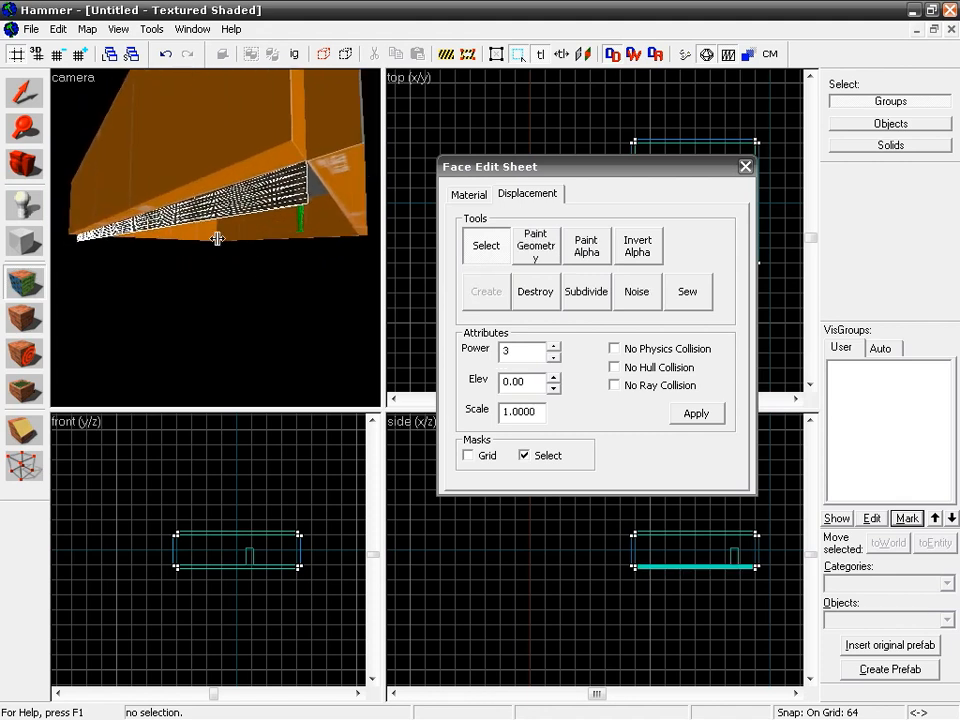
key("z")
left_click(536, 291)
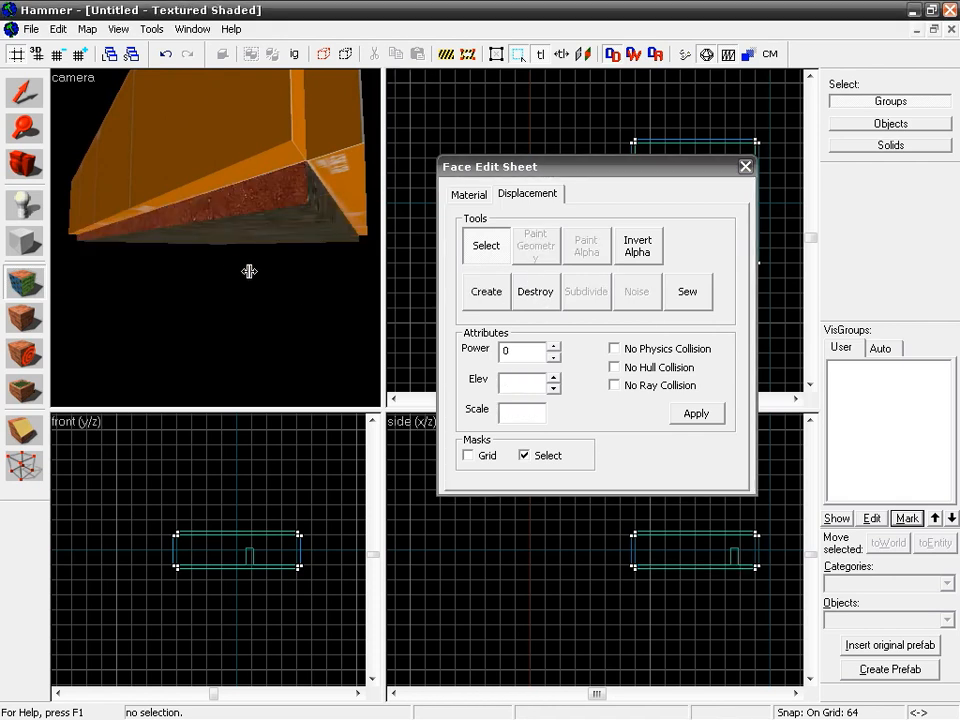
Step: Reduce the grid to 16 and copy the floor brush 16 units up, directly on top of the original
key("z")
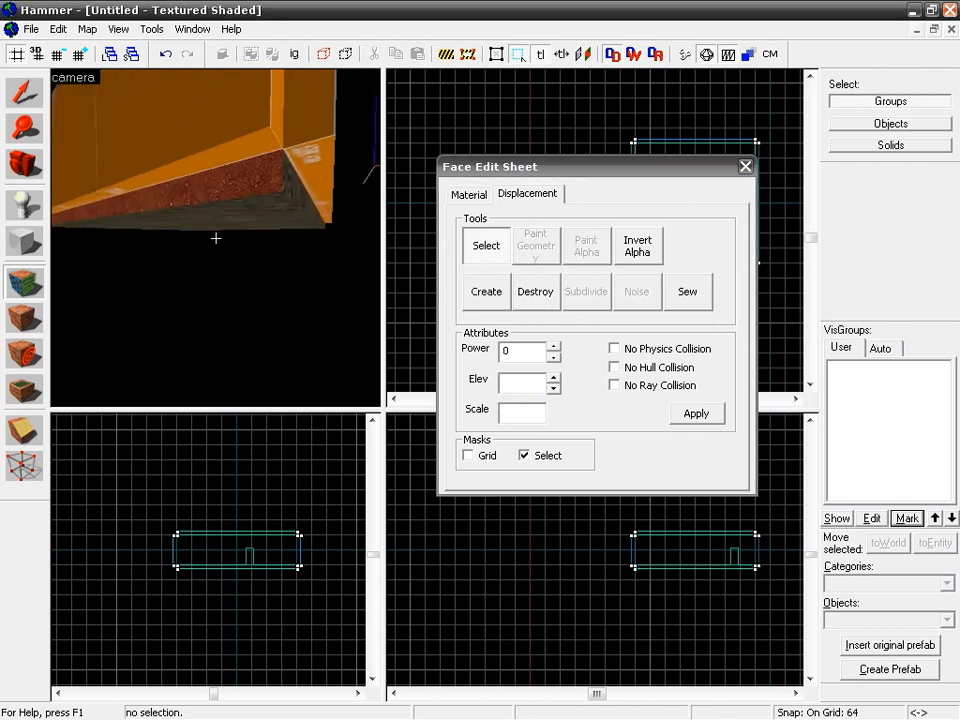
key("w")
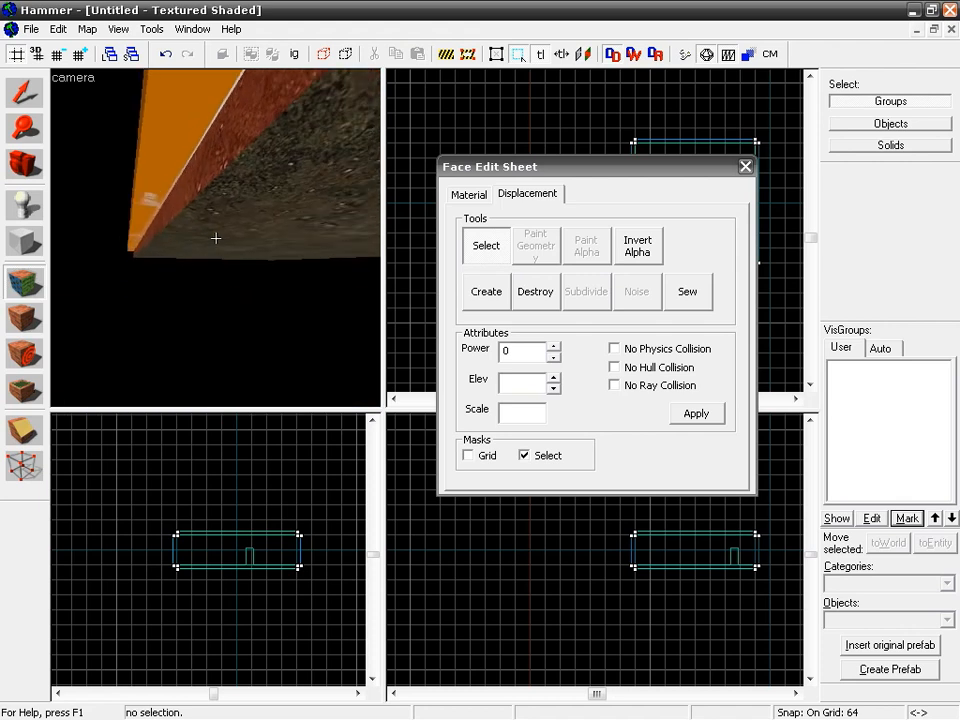
key("s")
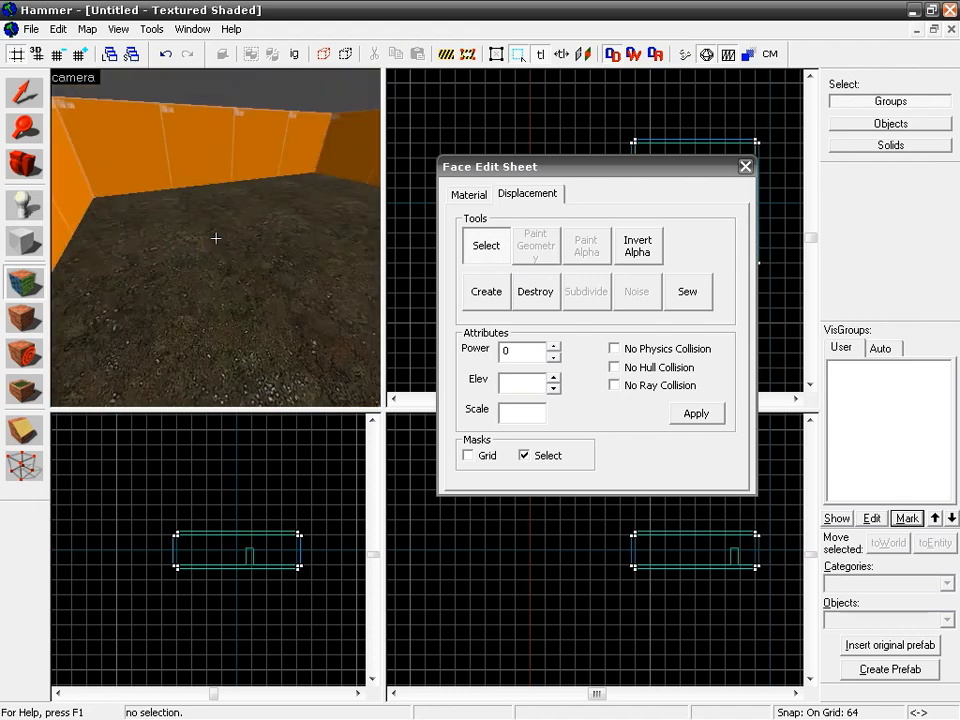
key("z")
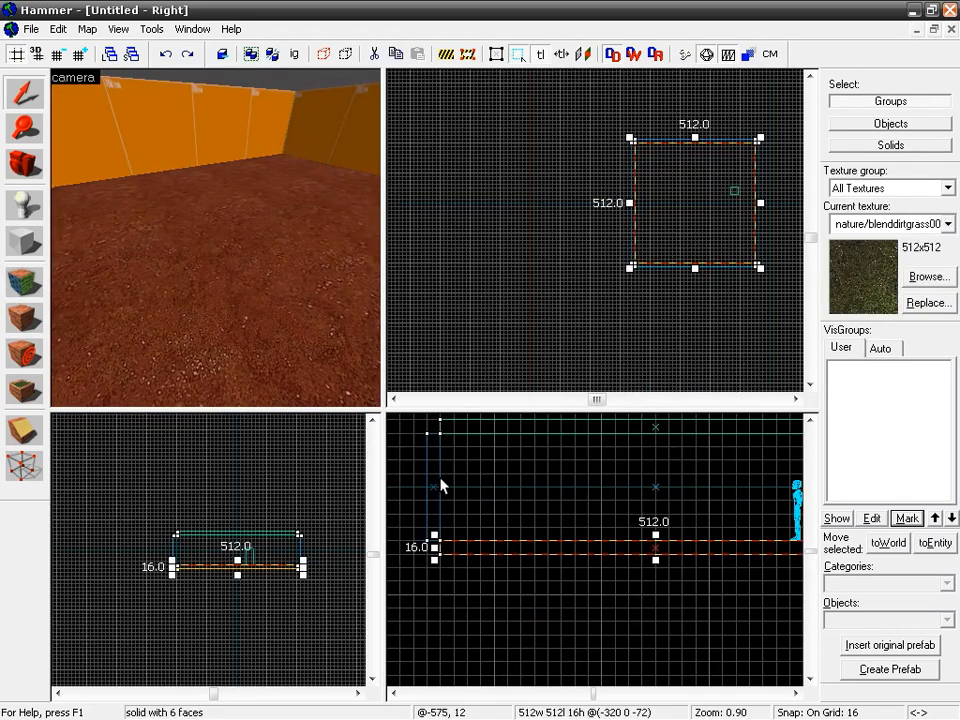
scroll(534, 553, "down", 9)
scroll(534, 553, "up", 8)
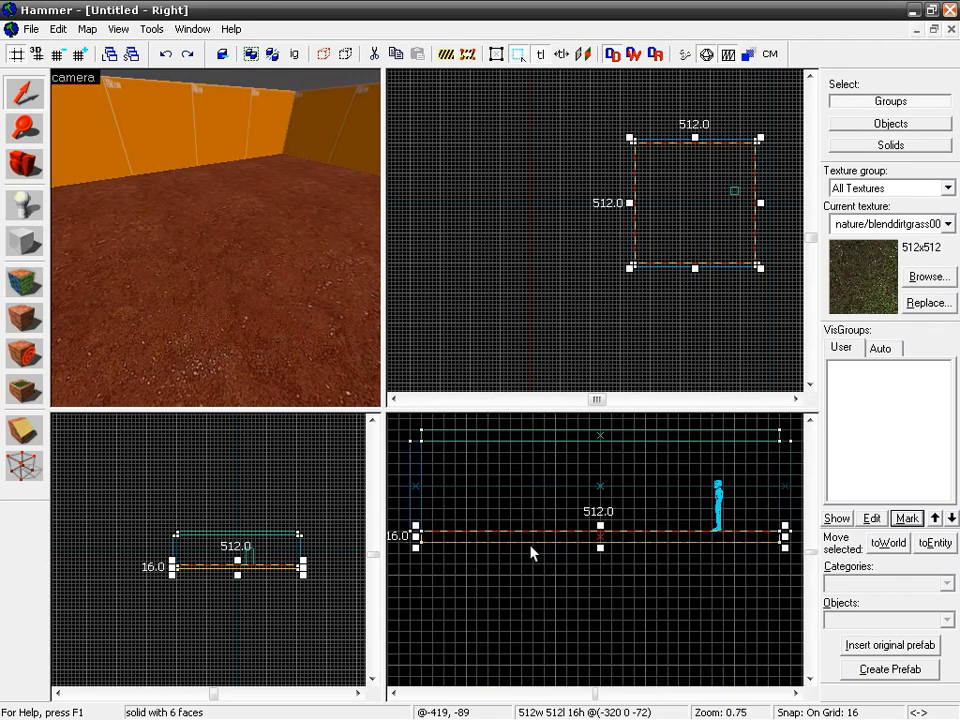
left_click_drag(516, 534, 514, 520)
key("z")
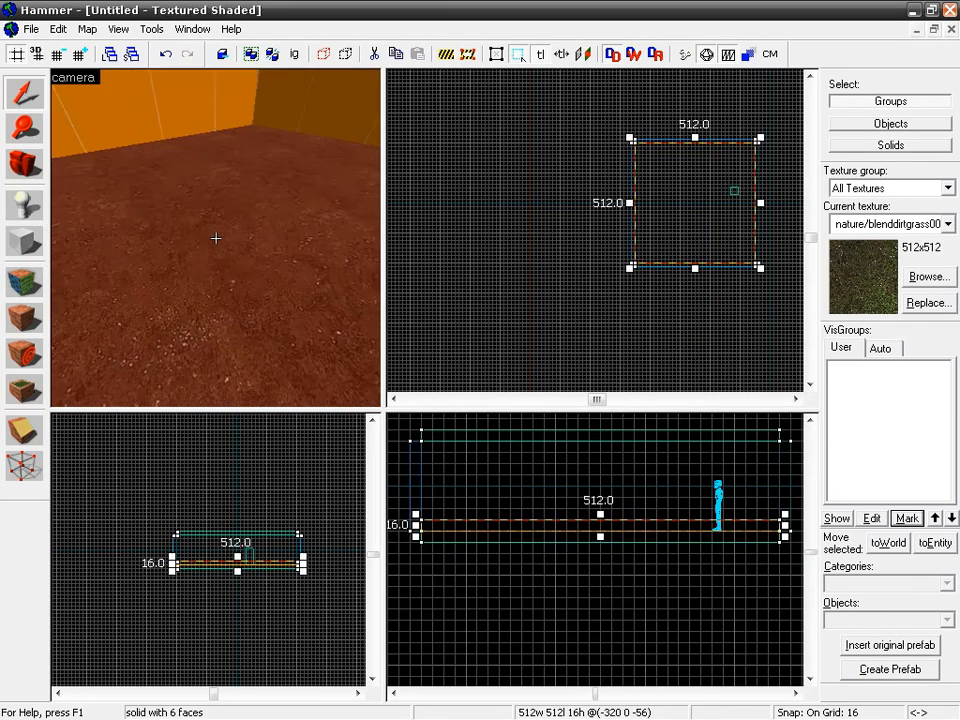
key("z")
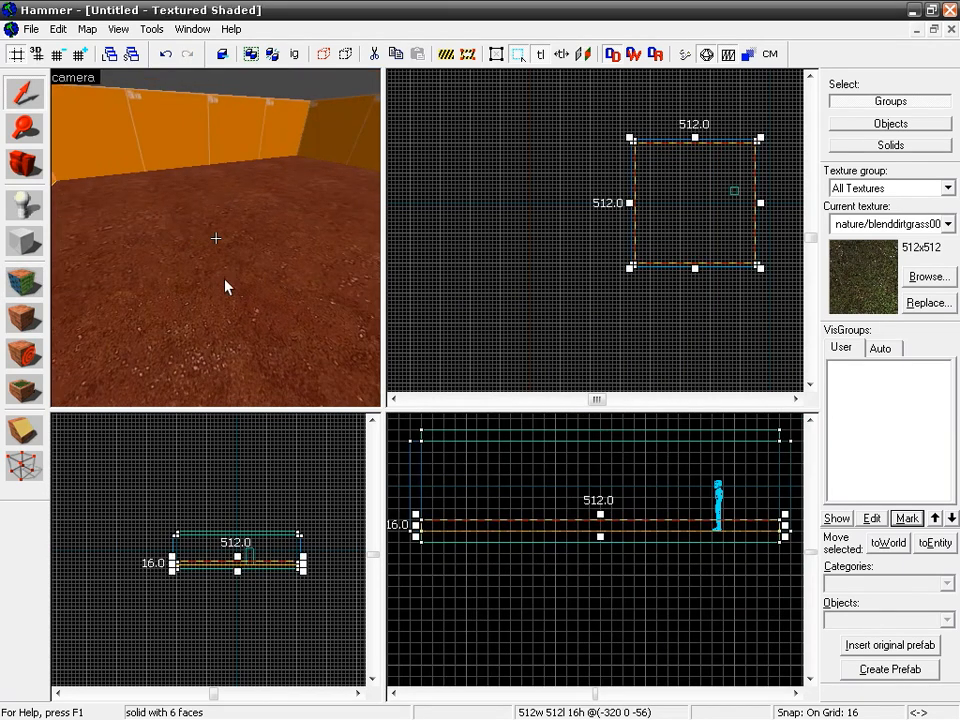
Step: Select the top face of the upper floor brush and create a power 3 displacement on it
key("shift+a")
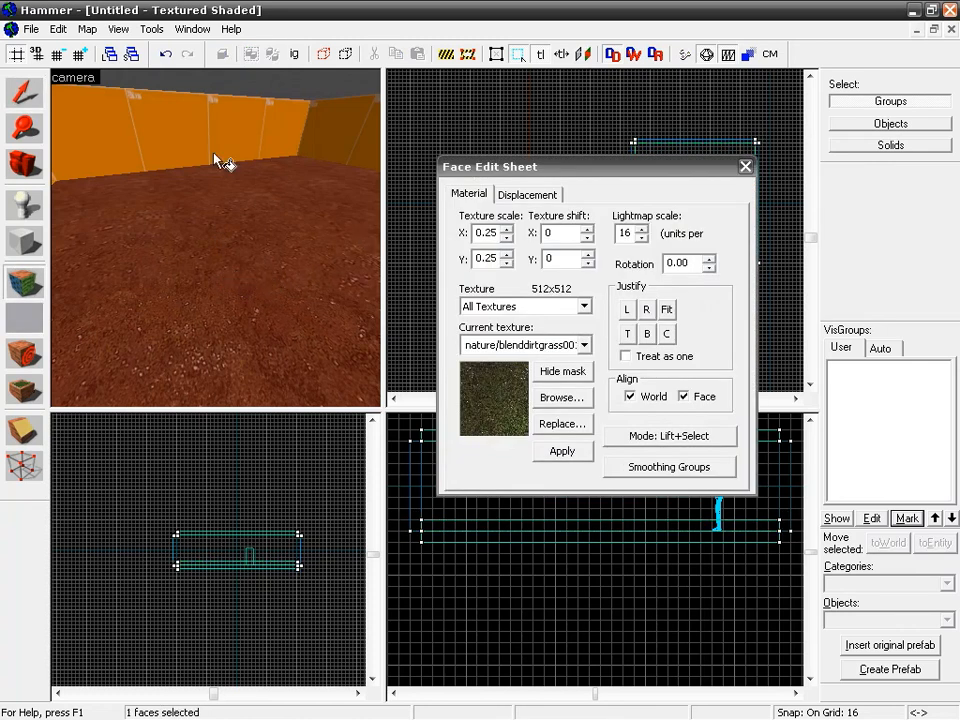
left_click(233, 255)
left_click(291, 226)
left_click(524, 195)
left_click(487, 292)
left_click(563, 347)
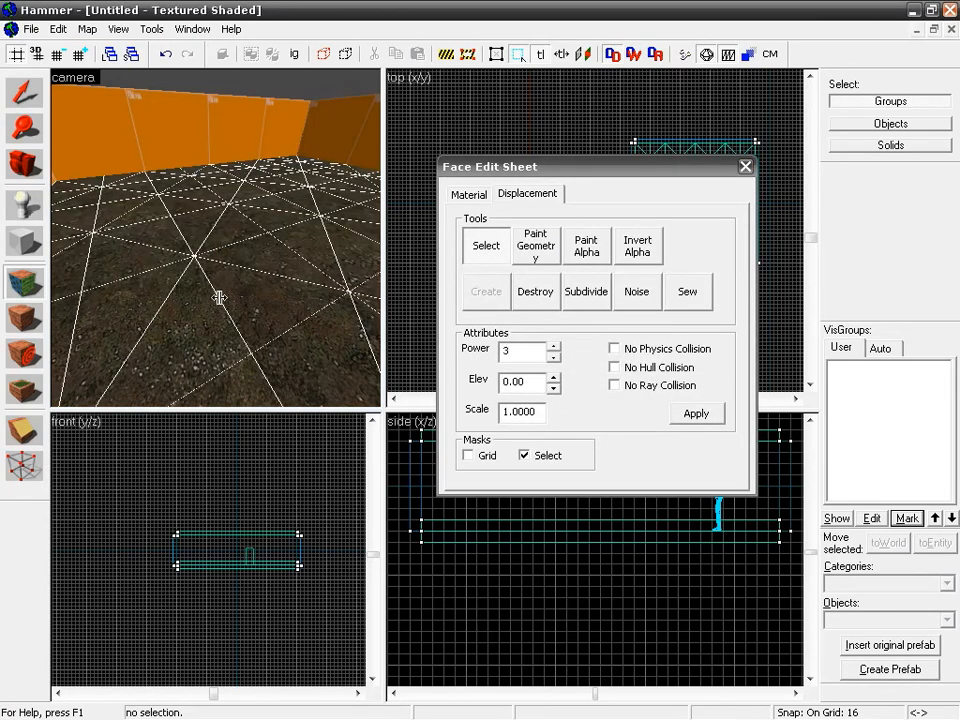
Step: Select the upper floor brush with the displacement and move it down 16 units into the original floor's position
left_click(745, 167)
key("z")
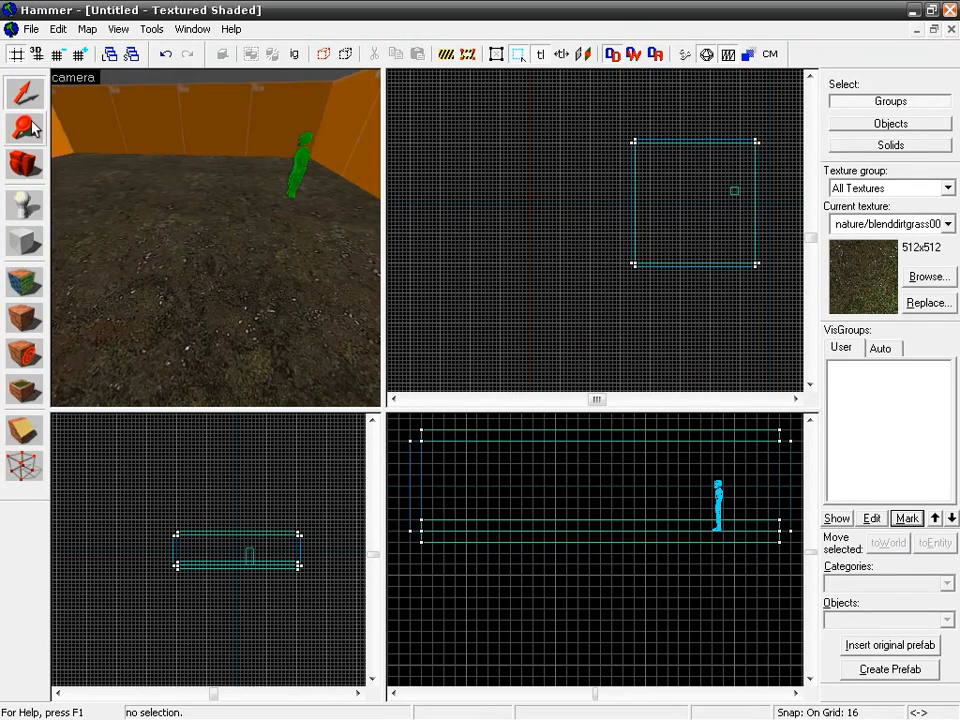
left_click(229, 277)
left_click_drag(537, 523, 535, 532)
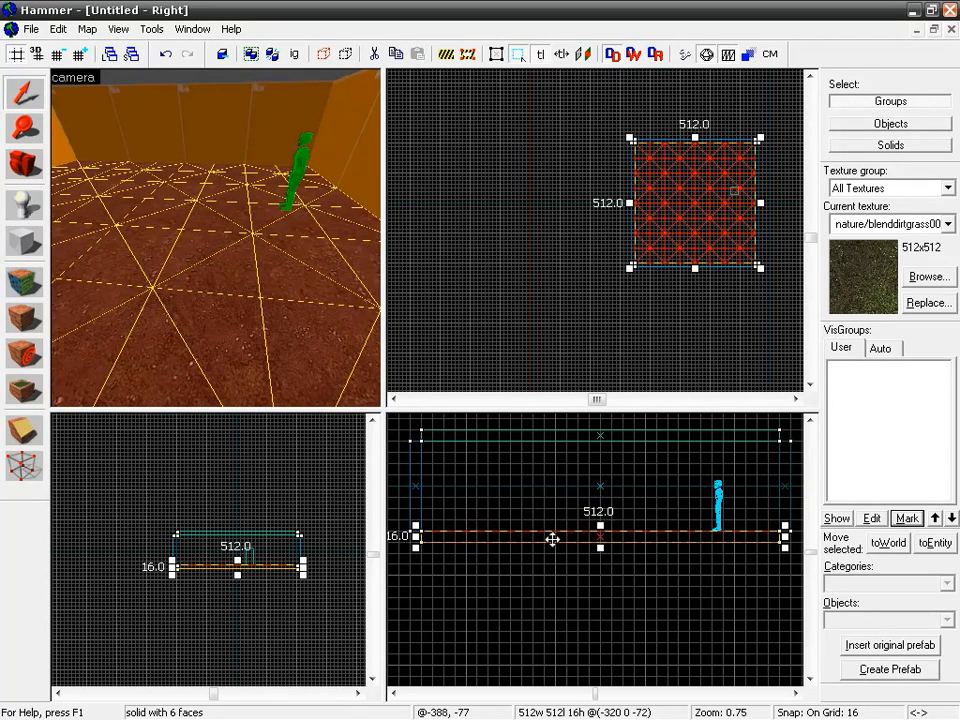
Step: Start Paint Geometry on the floor displacement and raise small hills with a distance of 5 and a radius of 25
key("z")
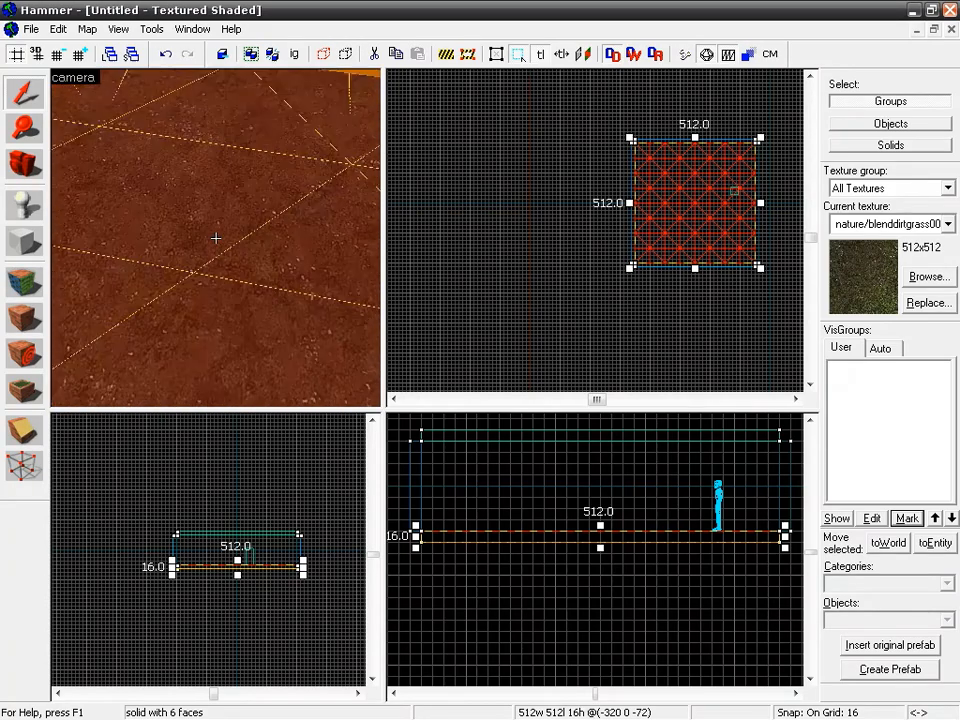
key("z")
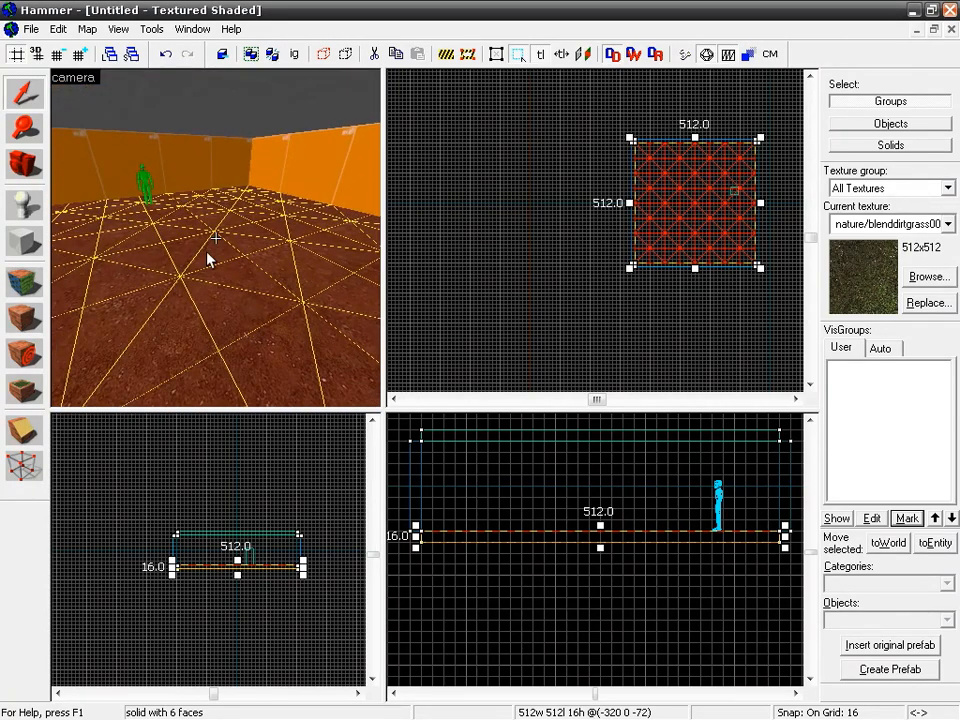
key("shift+a")
left_click(528, 194)
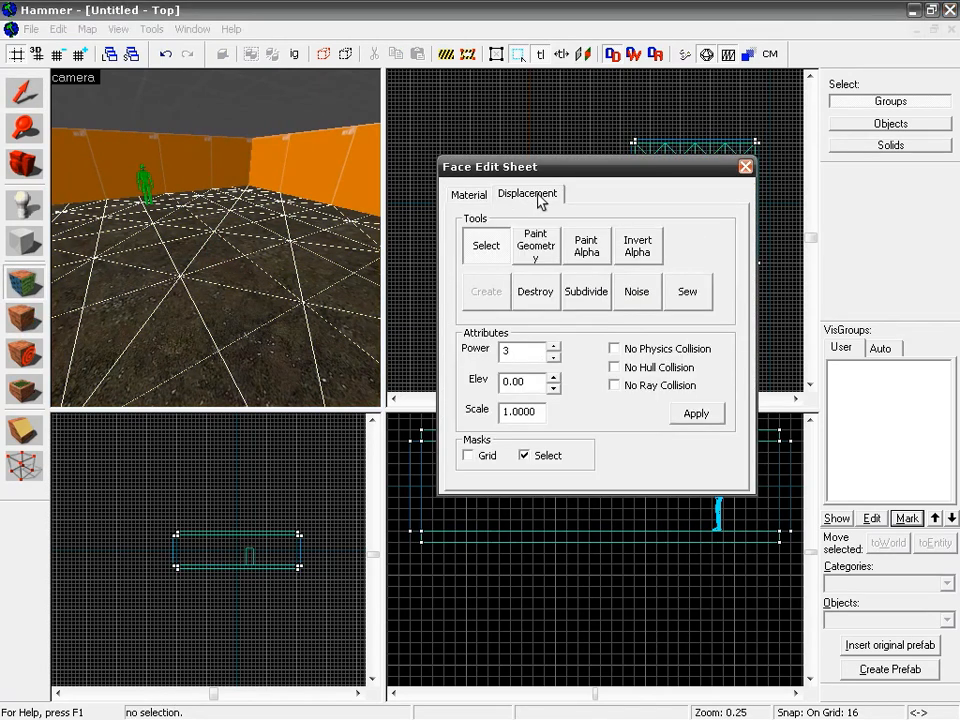
left_click(531, 250)
left_click_drag(244, 289, 214, 289)
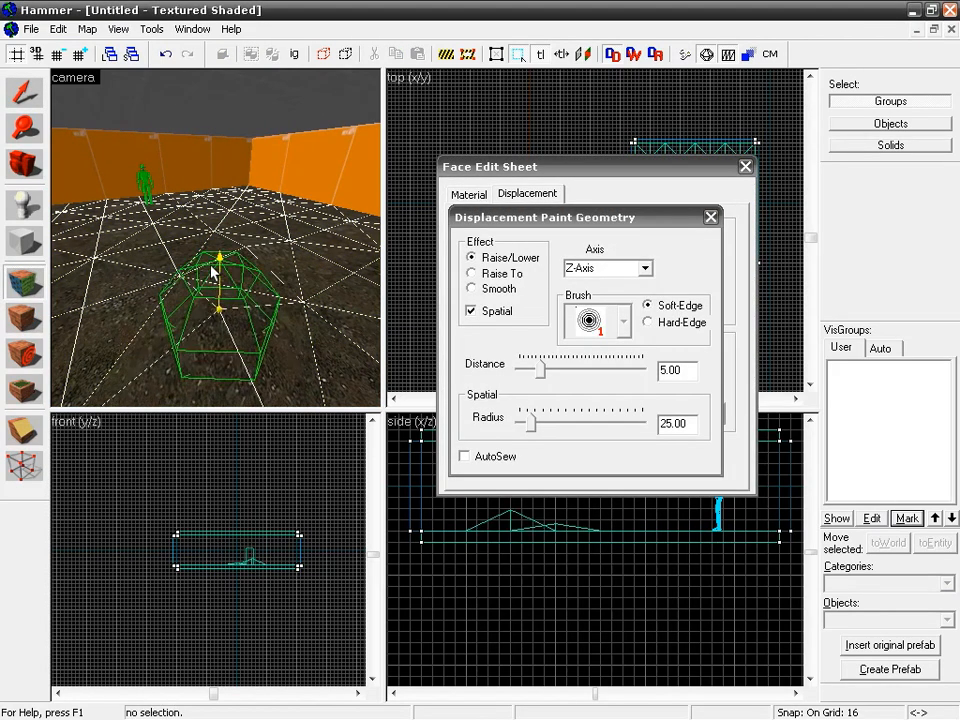
Step: Raise and lower the displacement along the wall to form uneven mounds and dips toward the far corner
key("z")
key("z")
mouse_move(187, 234)
left_mouse_down()
mouse_move(184, 221)
mouse_move(211, 222)
left_mouse_up()
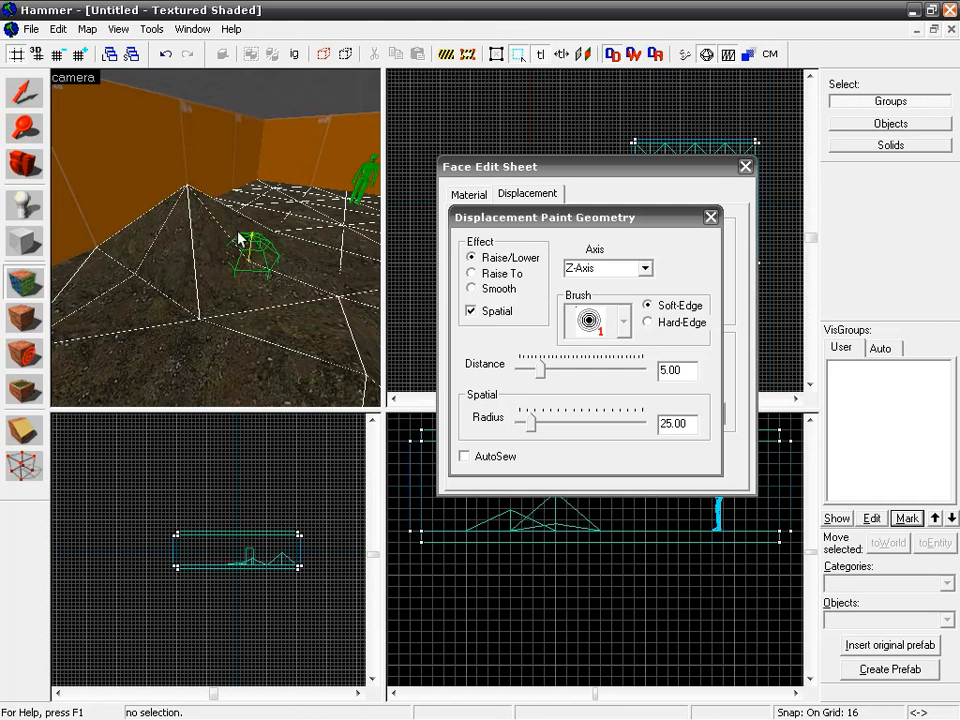
right_click_drag(211, 224, 195, 200)
mouse_move(262, 183)
left_mouse_down()
mouse_move(251, 190)
mouse_move(300, 197)
mouse_move(329, 248)
left_mouse_up()
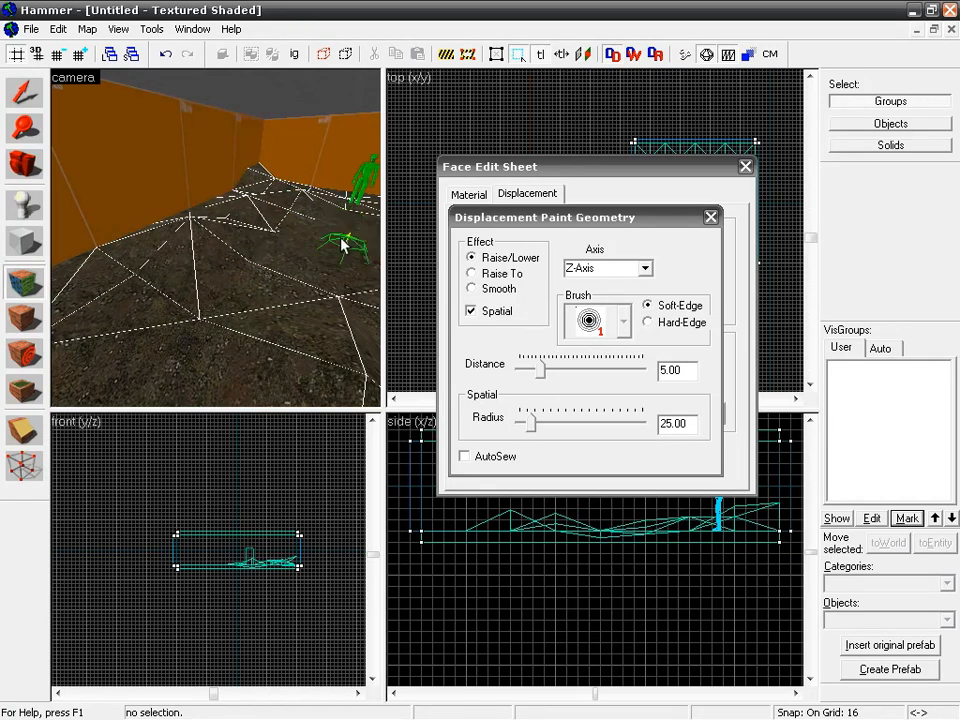
Step: Lower the displacement at the middle of the floor into a pit reaching below the floor brush
key("z")
key("z")
left_click_drag(229, 251, 221, 251)
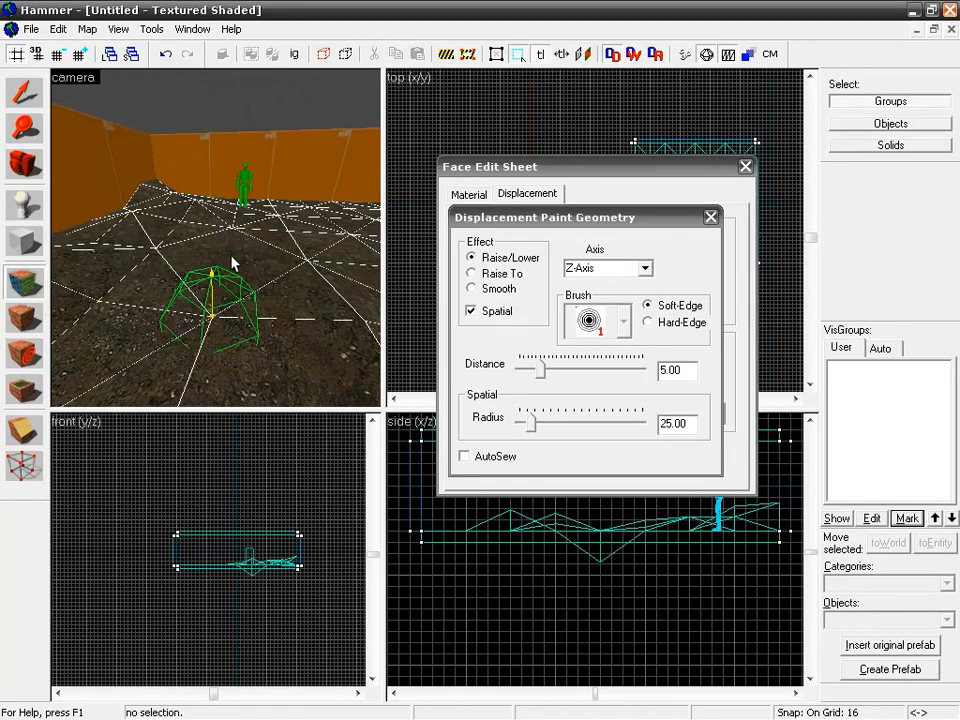
key("z")
key("z")
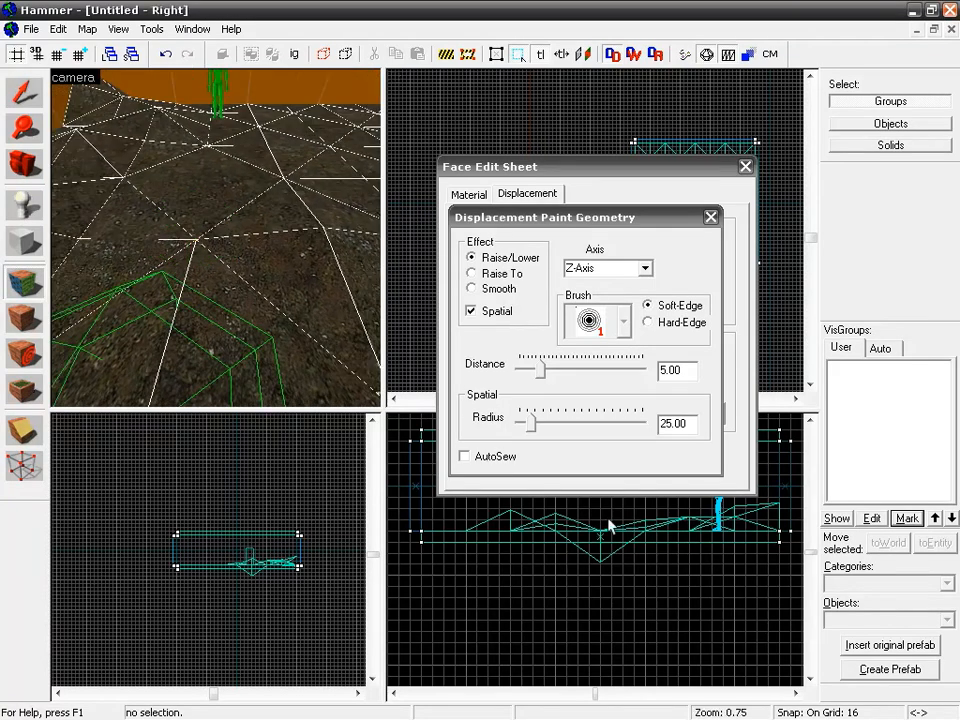
Step: From below the room, raise the pit's lowest point to just under floor level
key("z")
key("z")
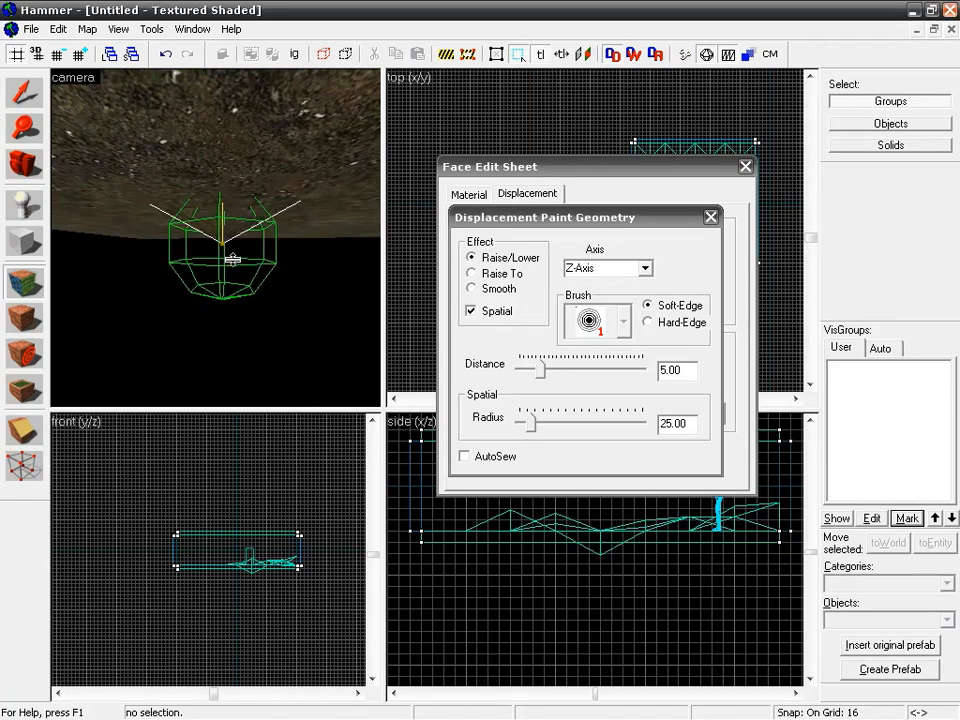
key("z")
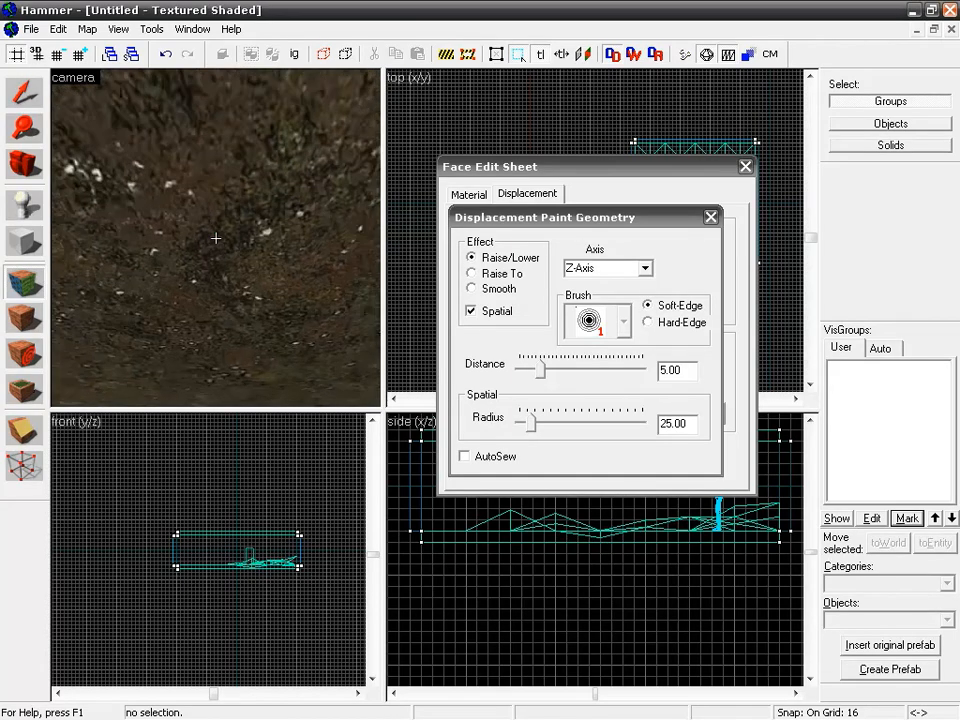
key("s")
key("z")
Step: Close the displacement tools and move the plain floor brush down, leaving a 16-unit gap beneath the displacement brush
left_click(710, 217)
left_click(745, 166)
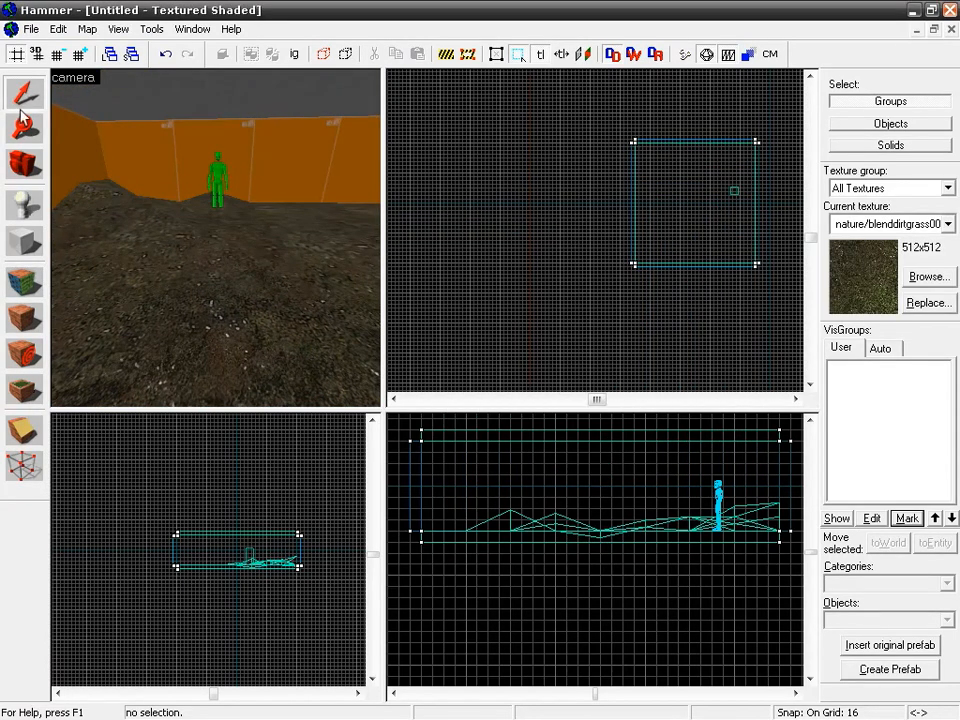
left_click(443, 545)
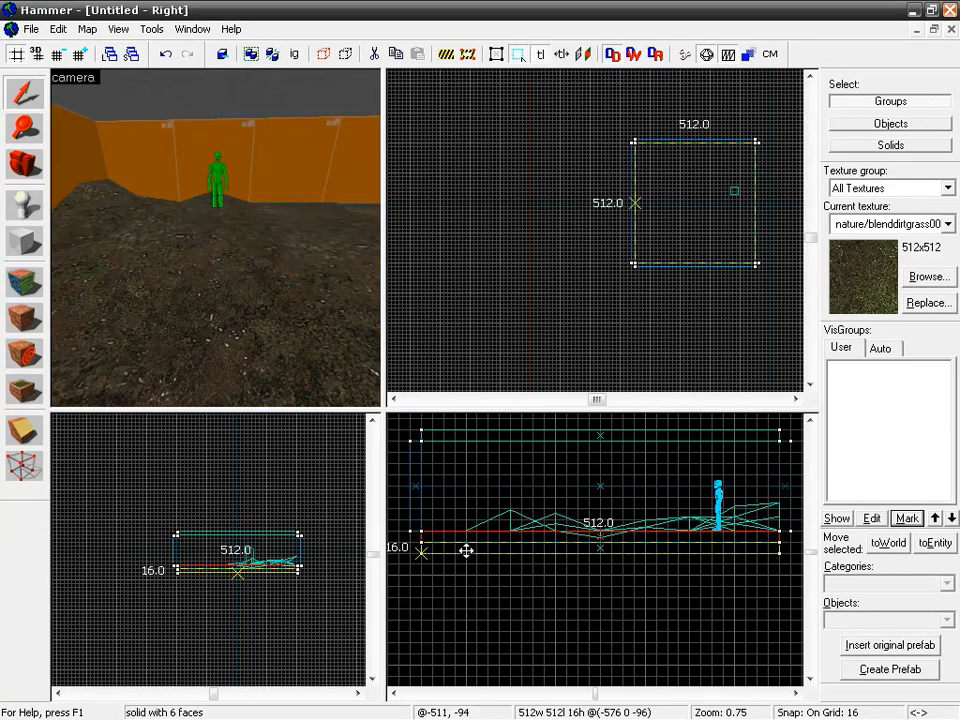
left_click_drag(466, 548, 465, 555)
left_click(407, 523)
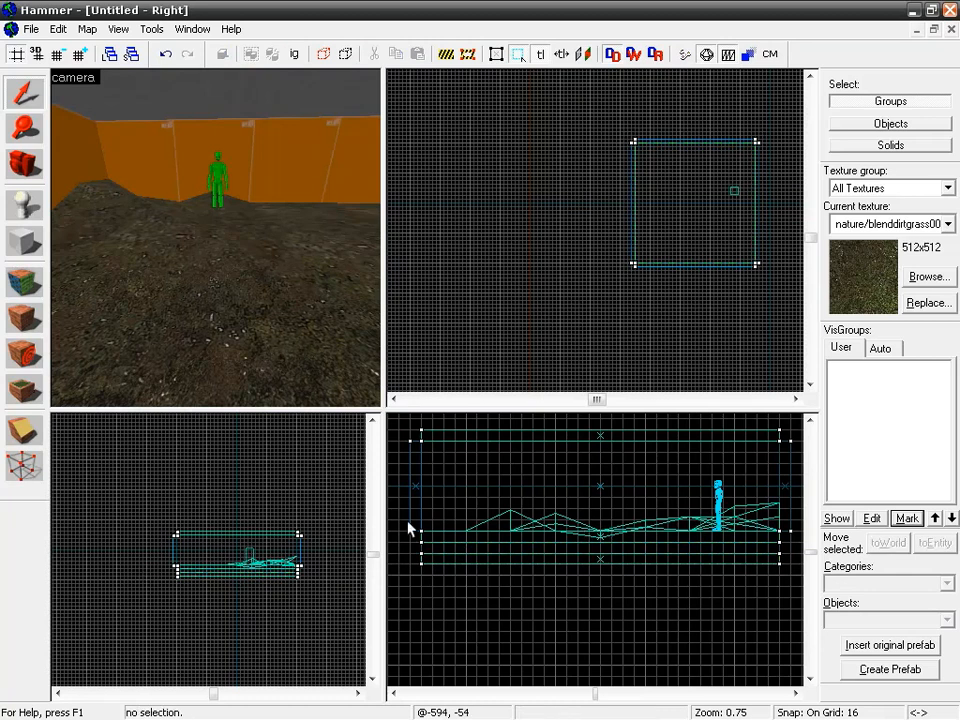
Step: Extend the two end walls in the side view downward to 160 units tall so they meet the lowered floor
left_click(416, 538)
left_click_drag(415, 538, 415, 558)
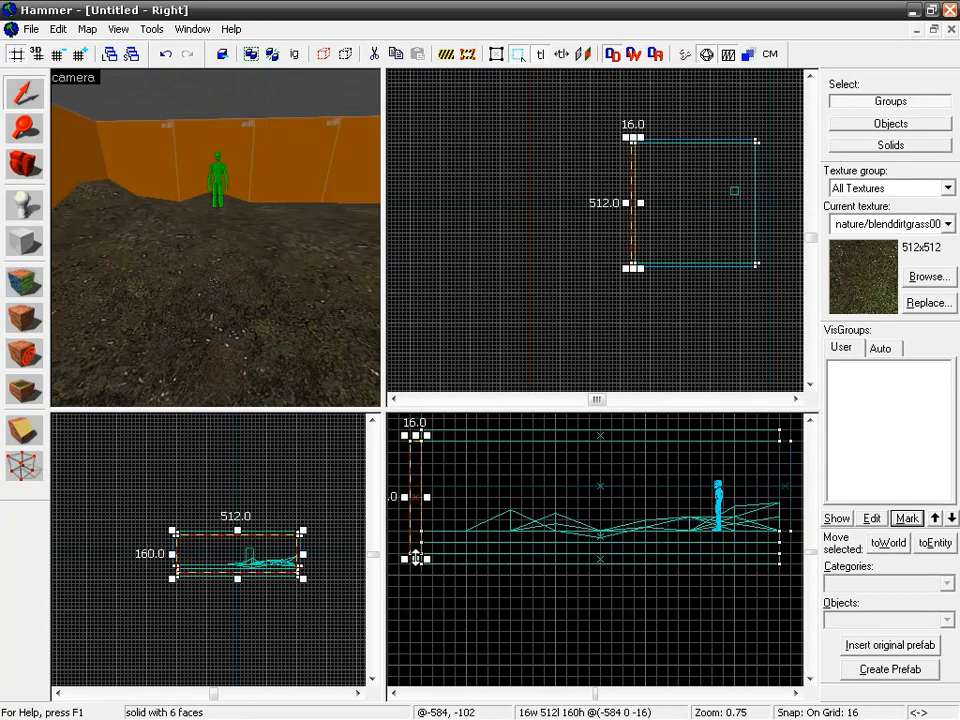
left_click(788, 535)
left_click_drag(788, 545, 785, 562)
left_click(787, 540)
Step: Select the info_player_start and move it up about 32 units, clear of the sculpted terrain
left_click(230, 282)
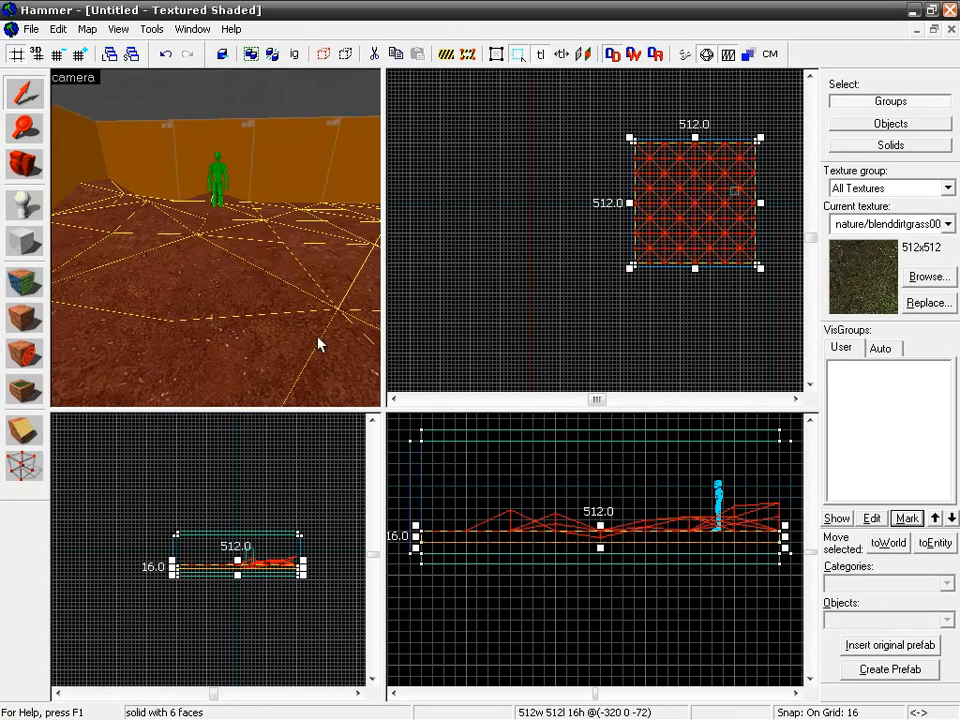
key("z")
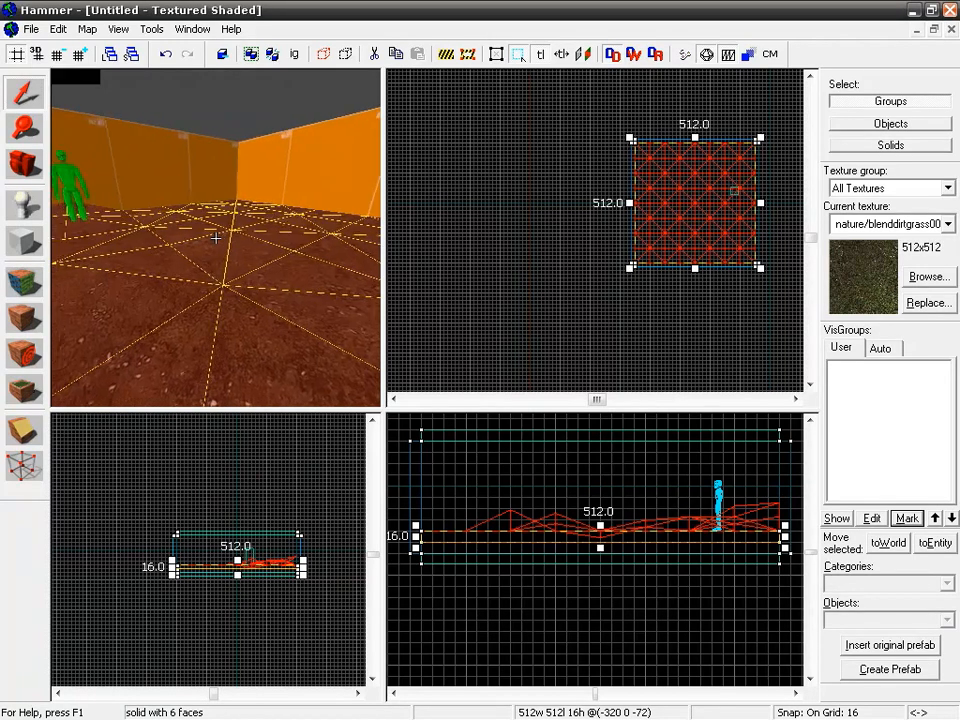
key("z")
left_click(188, 225)
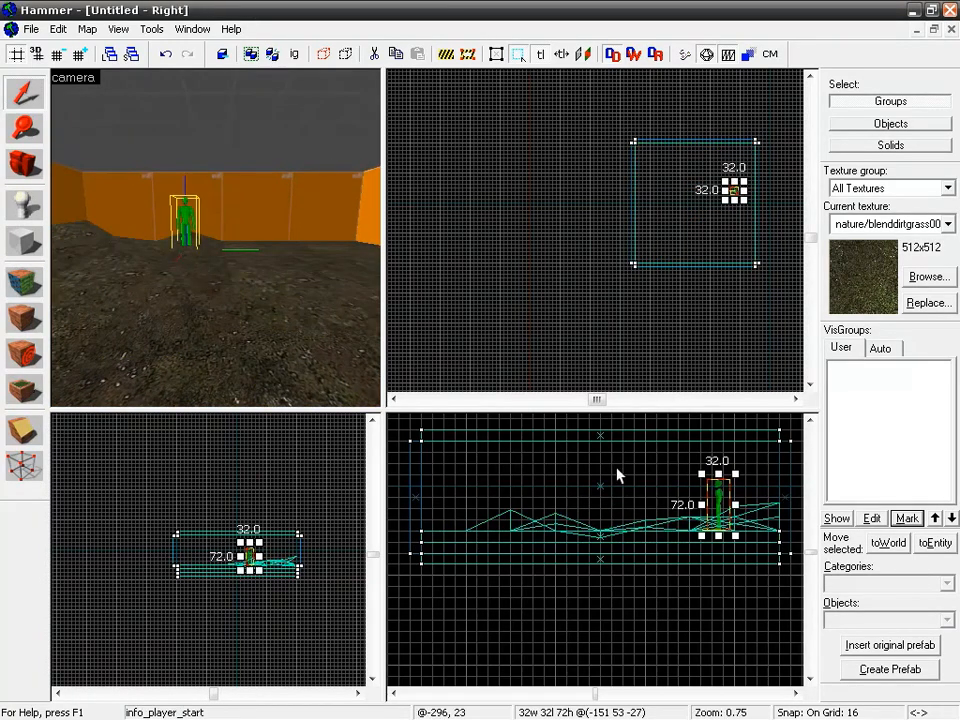
scroll(735, 549, "up", 5)
left_click_drag(681, 536, 669, 492)
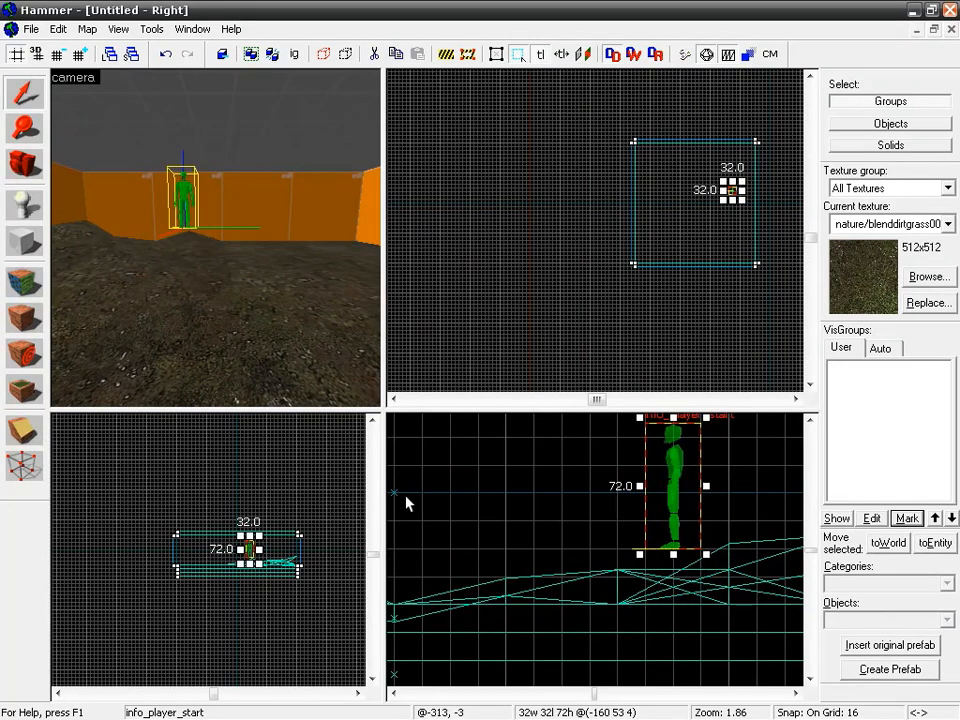
Step: Restart Paint Geometry on the floor displacement, set the radius to 19 and raise a hill in the foreground
key("z")
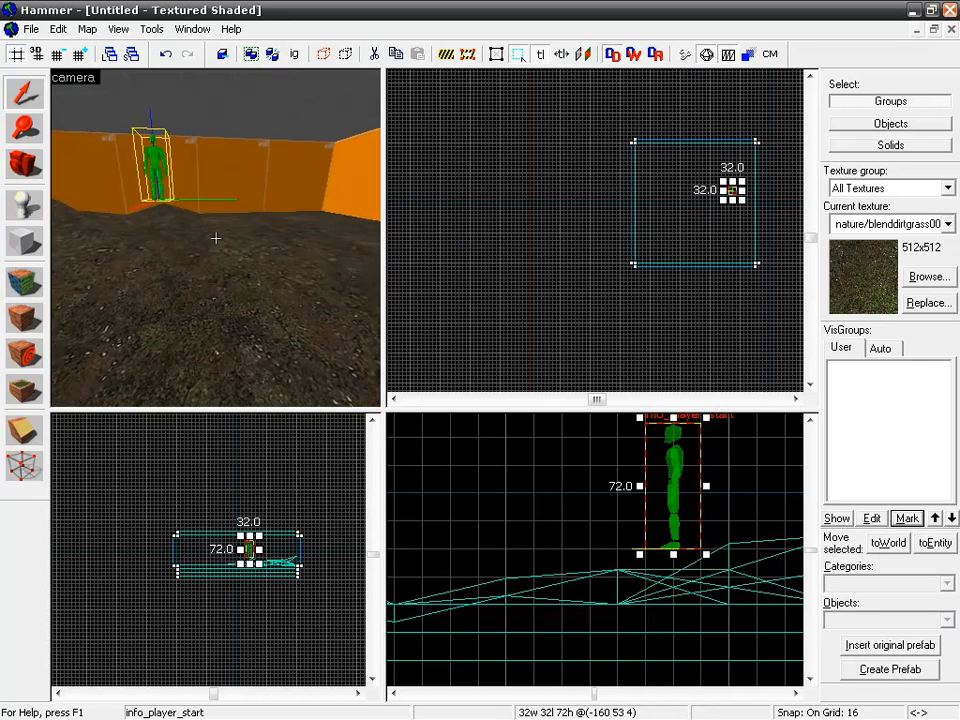
key("z")
left_click(225, 260)
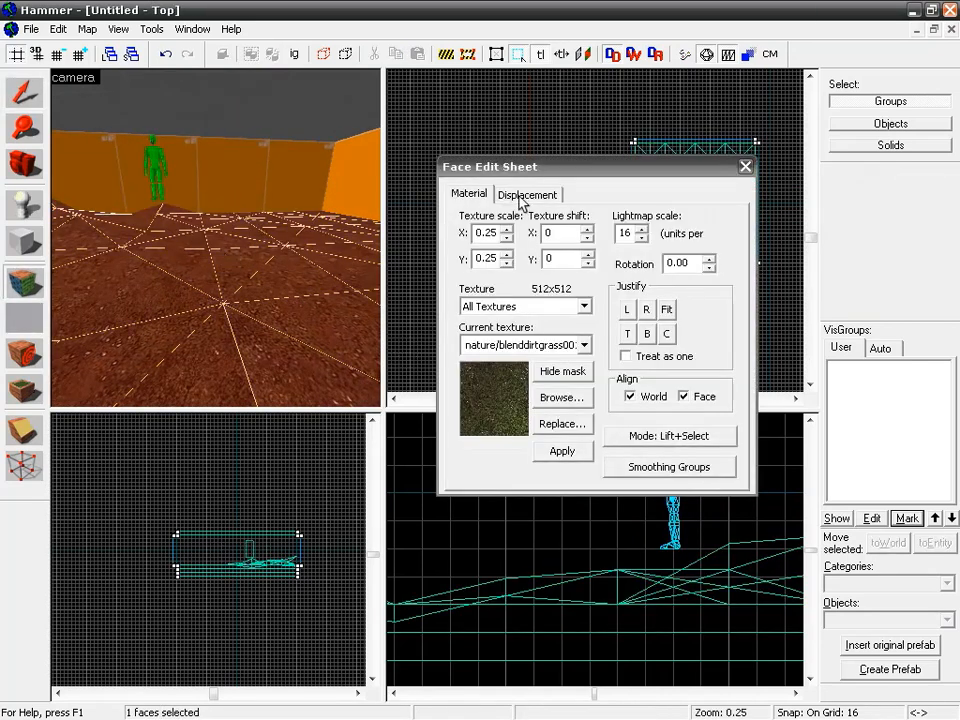
left_click(526, 196)
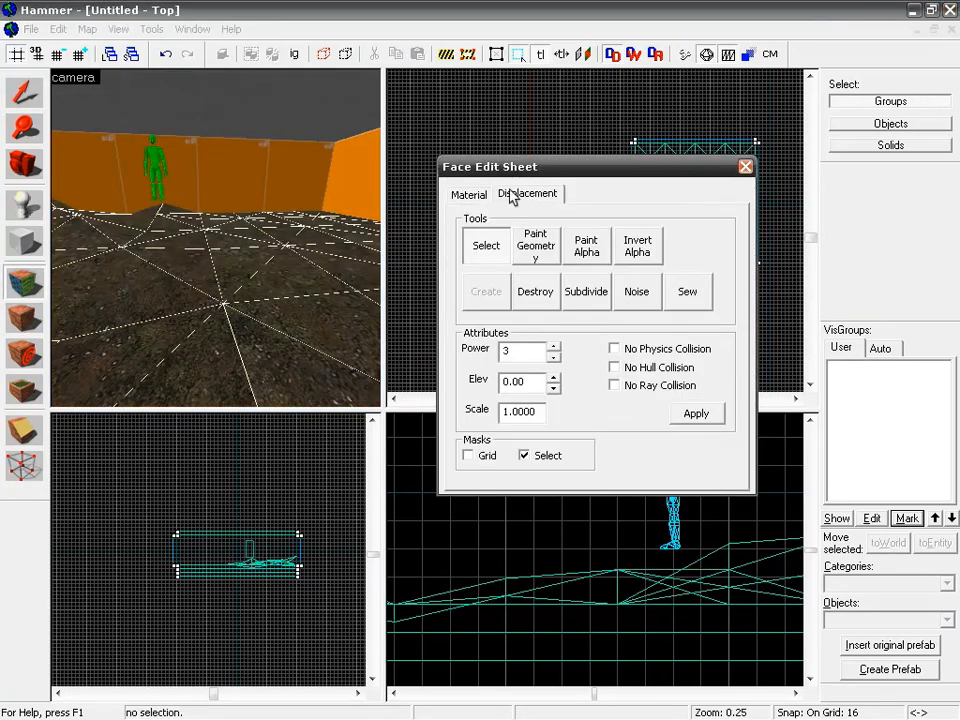
left_click(536, 245)
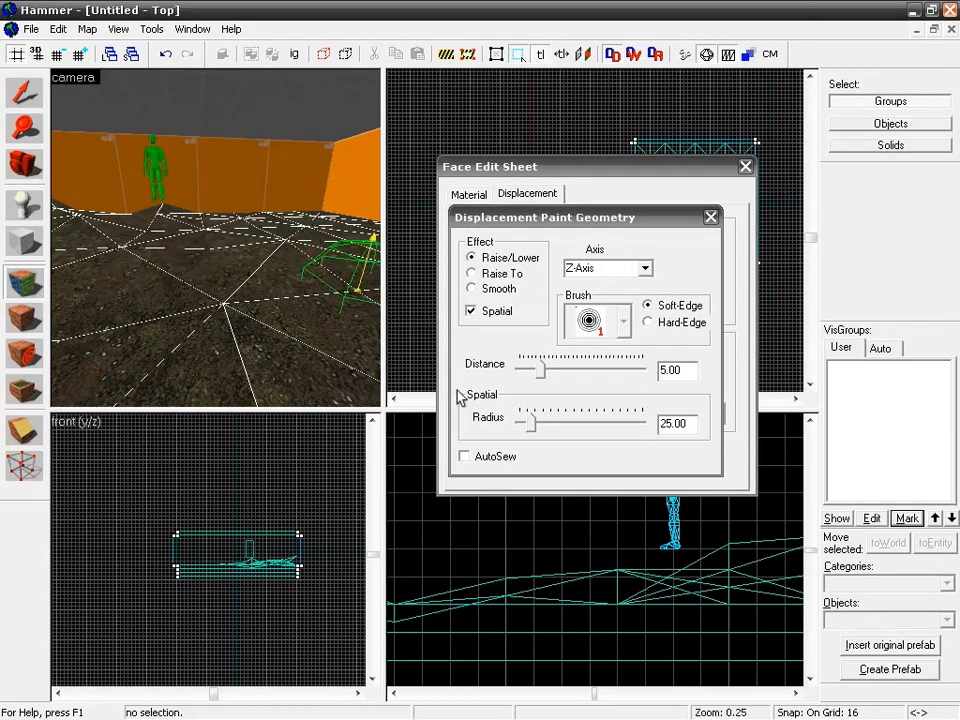
left_click_drag(534, 426, 528, 426)
left_click(221, 300)
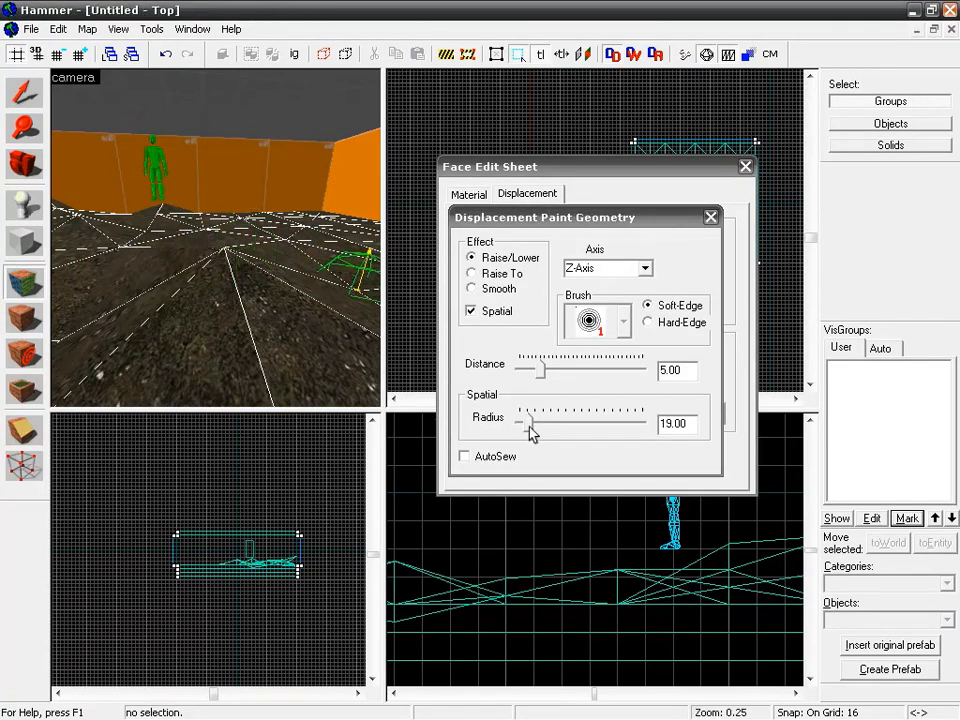
Step: Set the brush radius to 48, lower the terrain into a deep pit and check its depth in the side view
left_click_drag(528, 424, 542, 424)
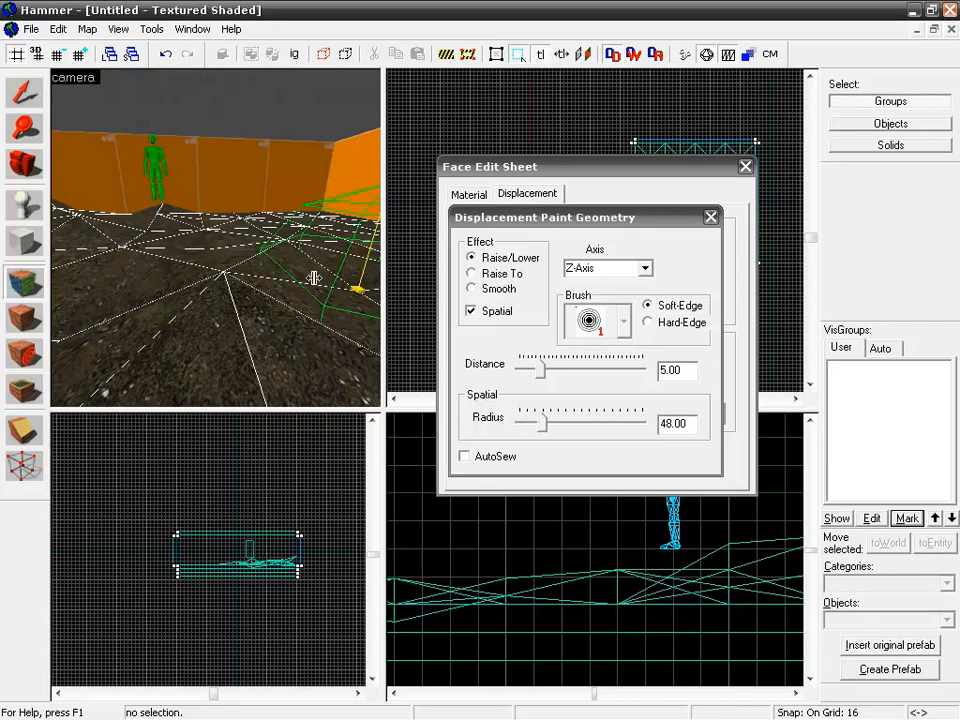
key("z")
key("z")
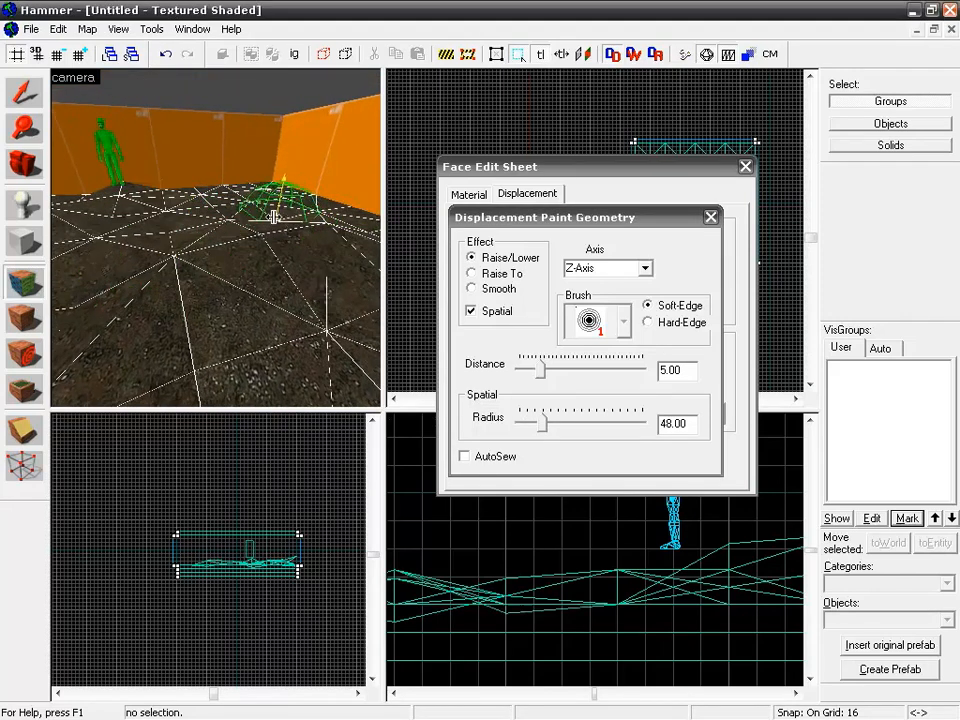
right_click(280, 208)
key("z")
key("z")
right_click(264, 229)
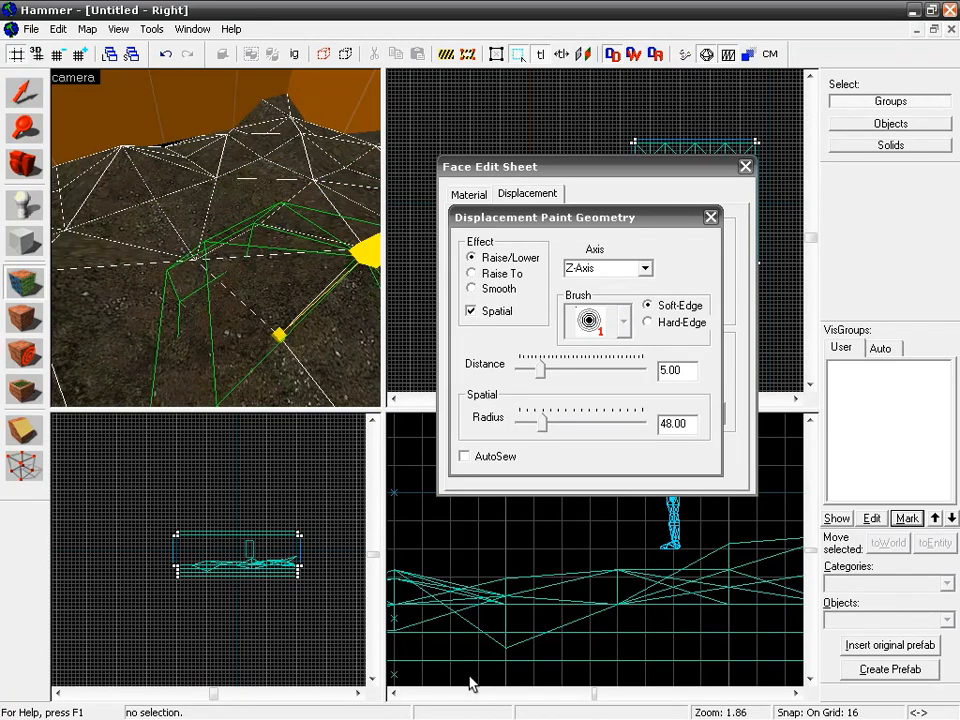
scroll(514, 656, "down", 3)
middle_click_drag(514, 656, 553, 553)
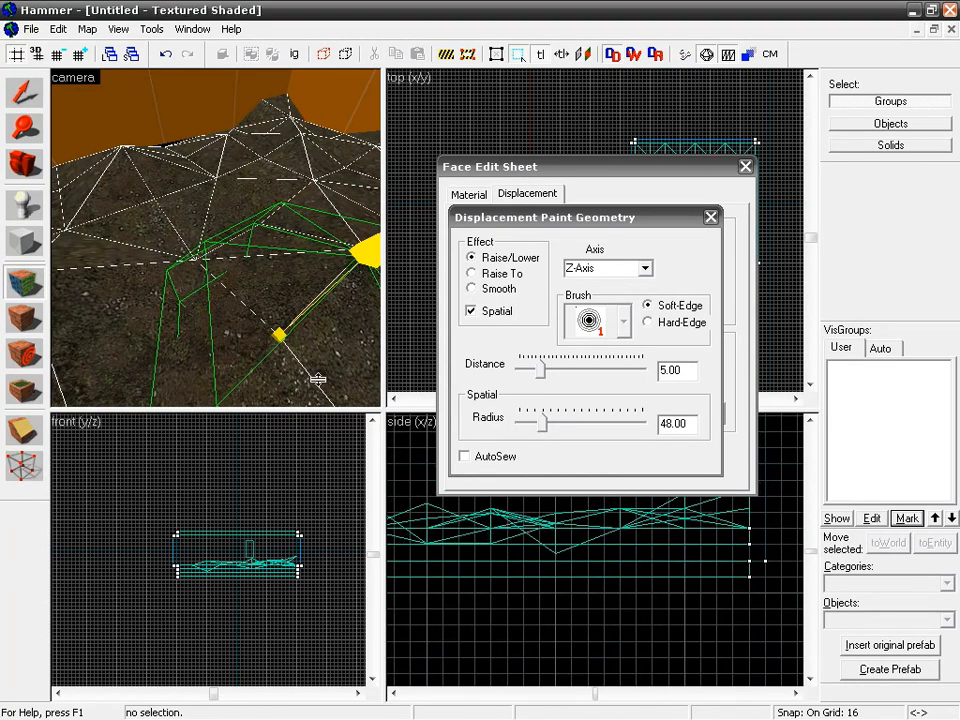
Step: Raise the terrain near the room's corner and lower the ground beside it with the 48 radius brush
key("z")
key("w")
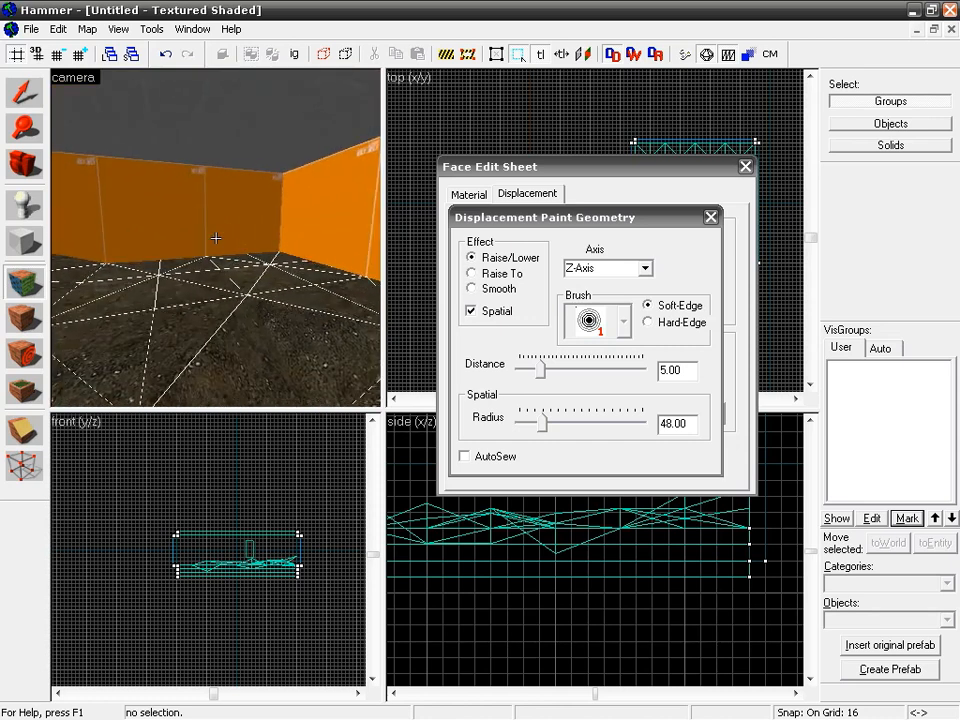
key("z")
left_click_drag(214, 279, 262, 247)
right_click_drag(298, 268, 189, 272)
key("z")
key("z")
key("z")
key("z")
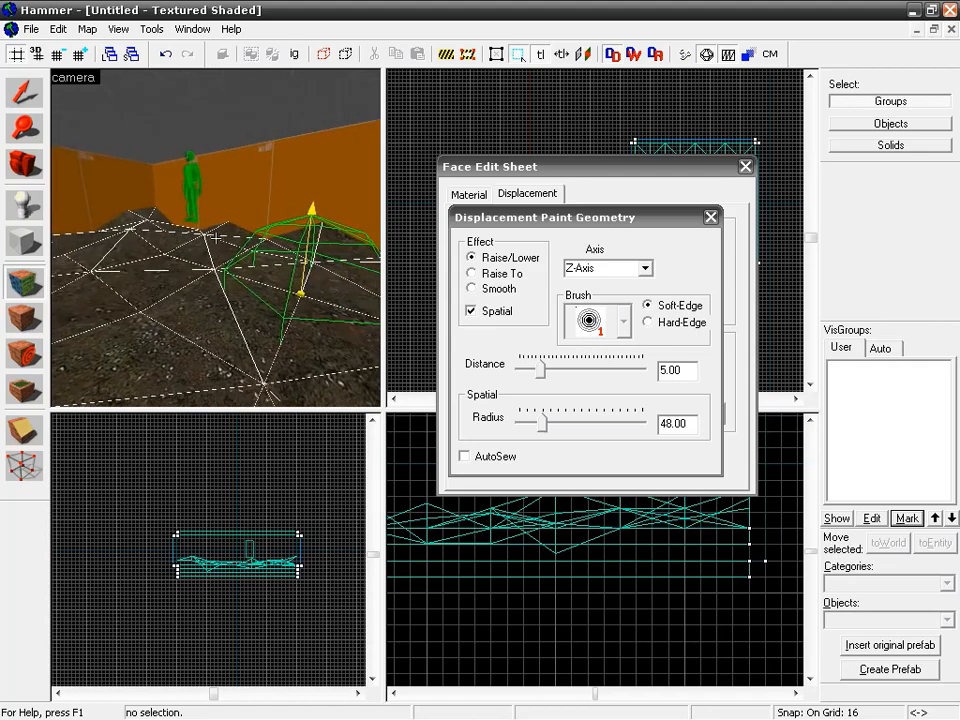
Step: Maximize the camera view and keep shaping the displacement's mounds near the walls with the 48 radius brush
key("shift+z")
left_click_drag(289, 437, 291, 469)
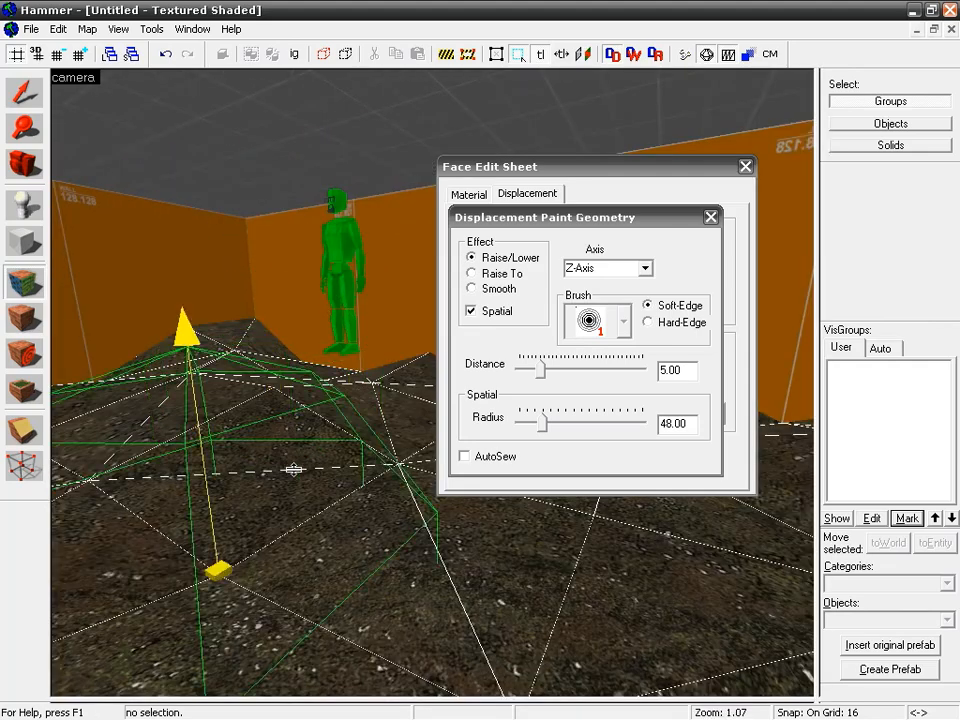
key("z")
key("z")
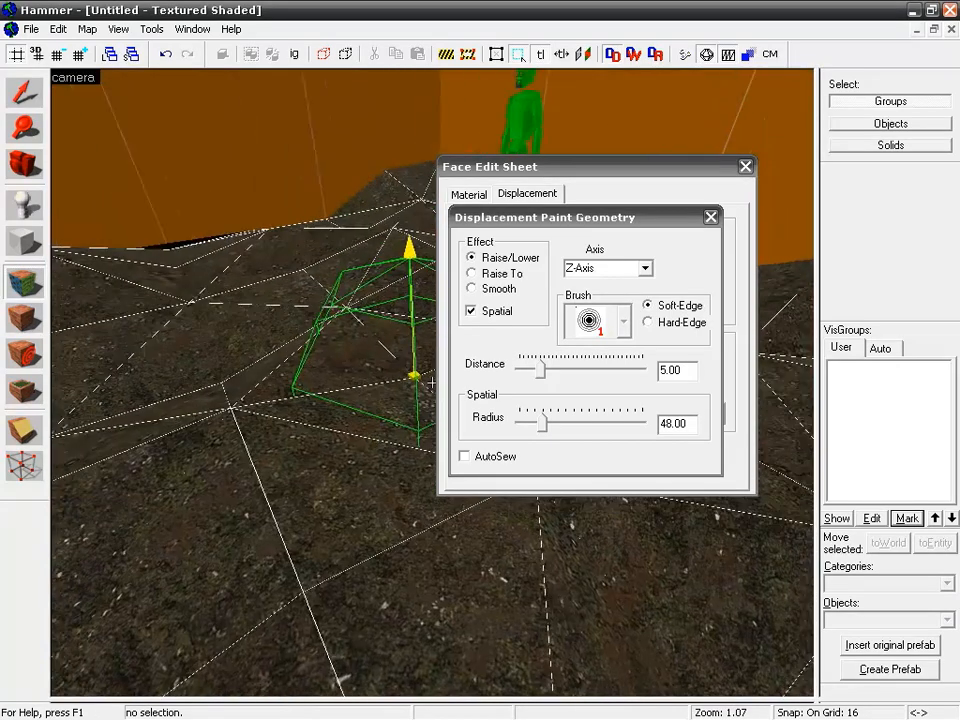
left_click_drag(315, 365, 315, 370)
key("z")
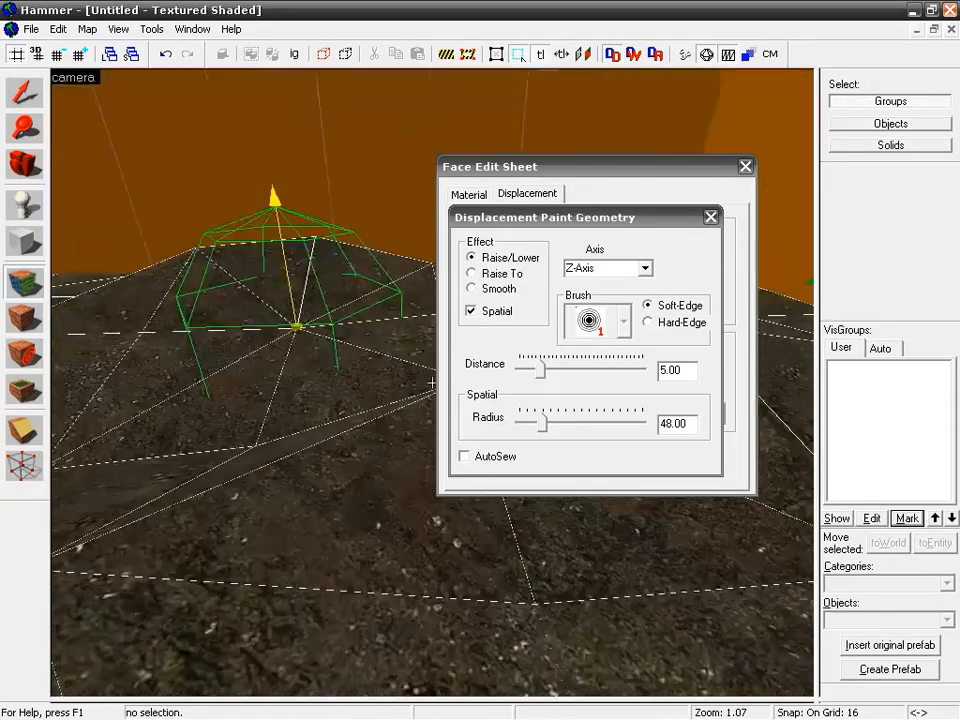
key("z")
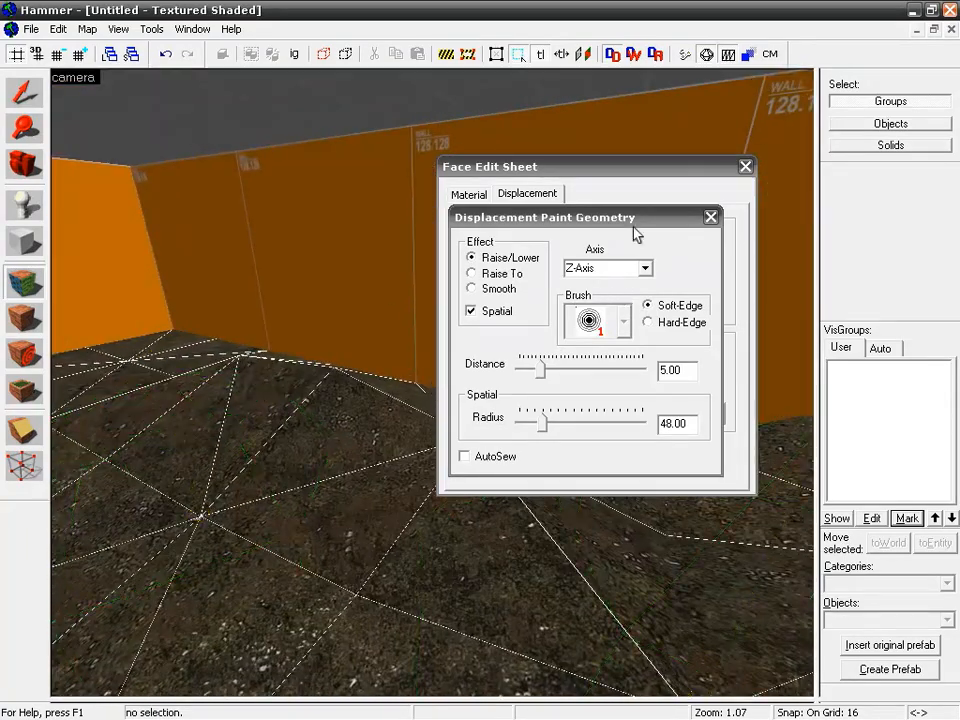
Step: Leave Paint Geometry, start Paint Alpha with Raise/Lower at value 25, and paint a first grass patch on the dirt floor displacement
left_click(711, 217)
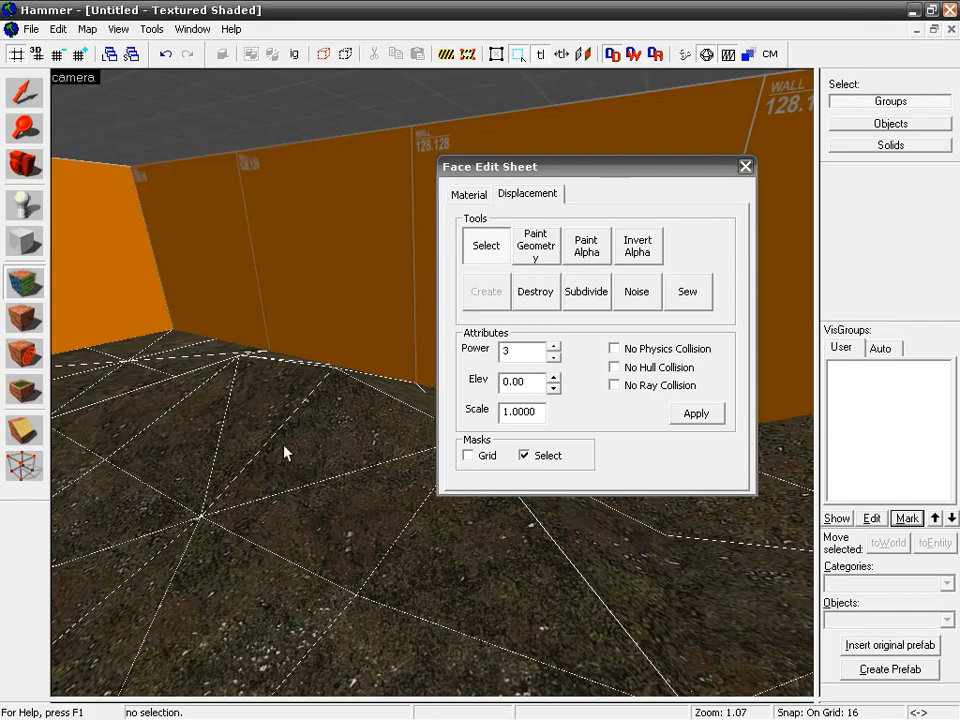
key("z")
key("z")
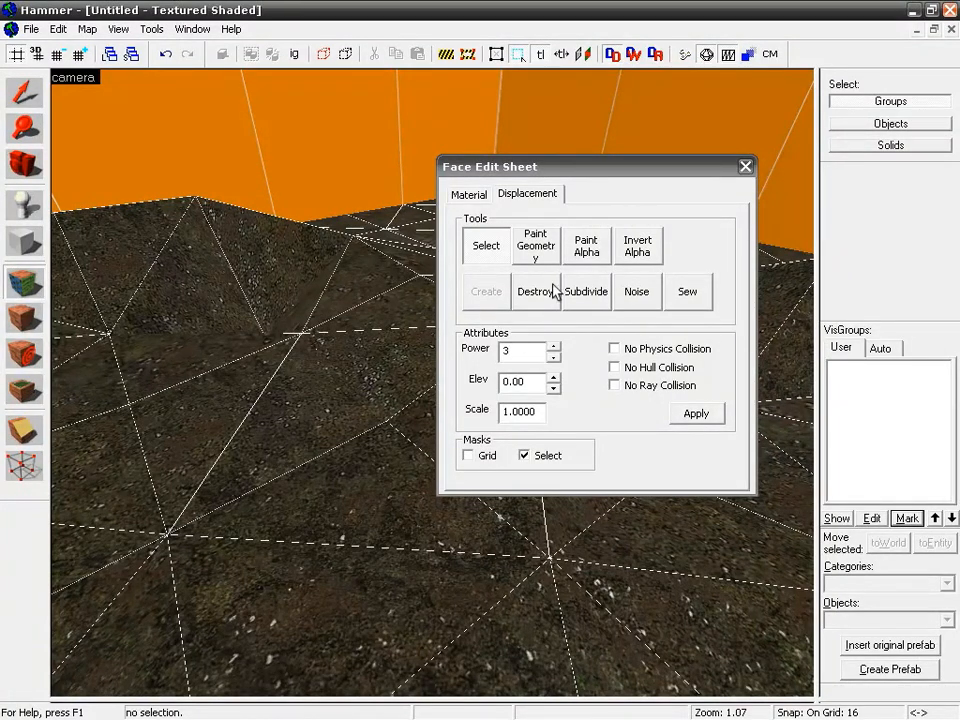
left_click(591, 256)
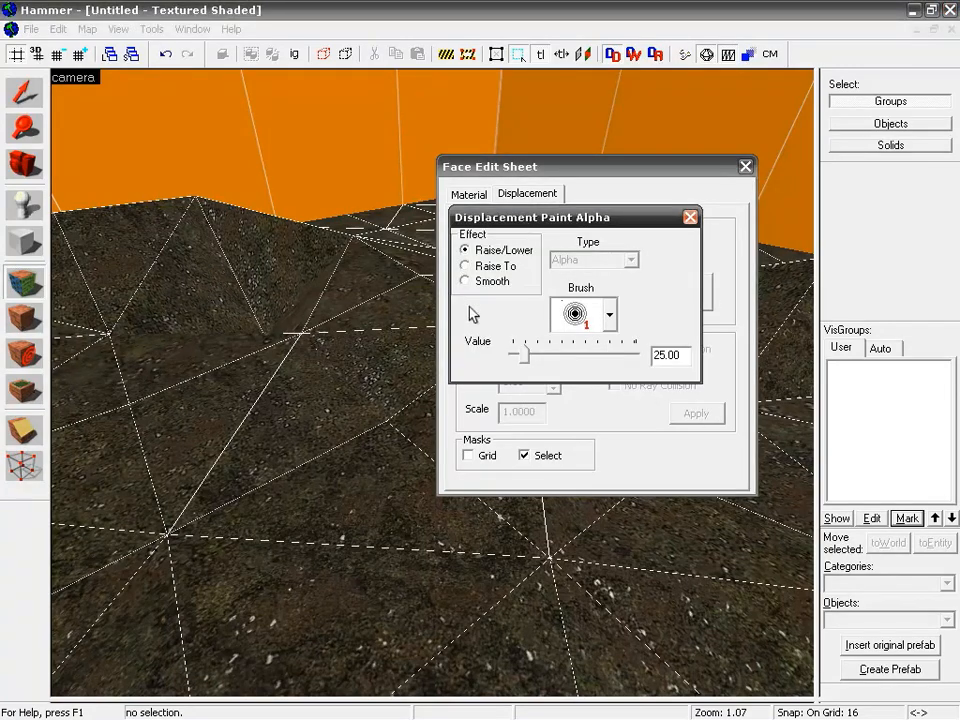
left_click(204, 470)
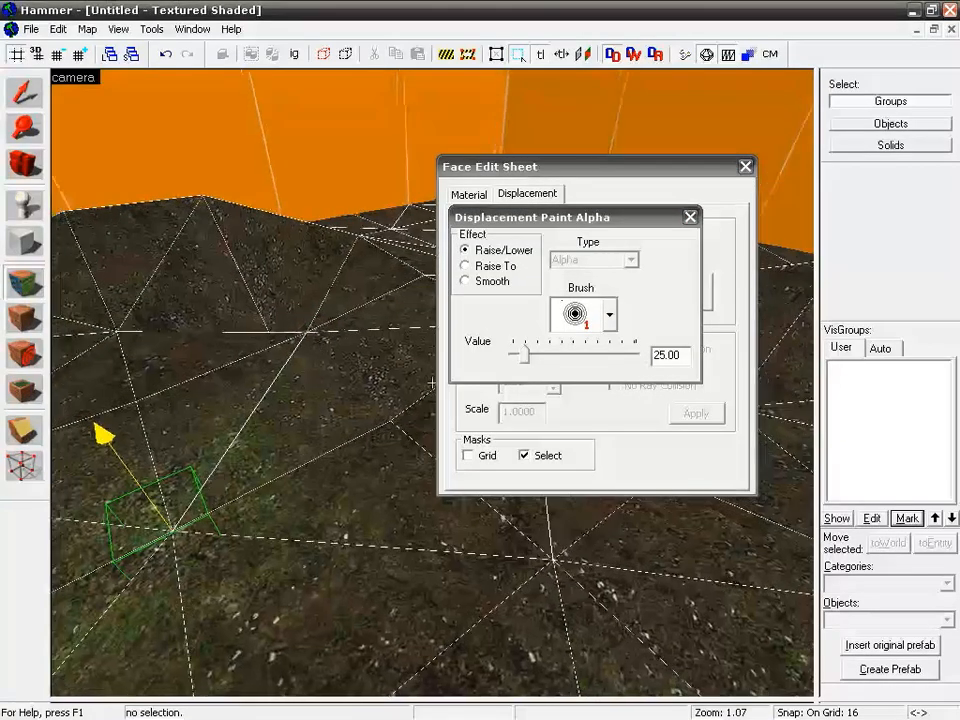
Step: Extend the grass across the mounds and open ground of the floor displacement using the alpha brush at value 25
key("z")
key("z")
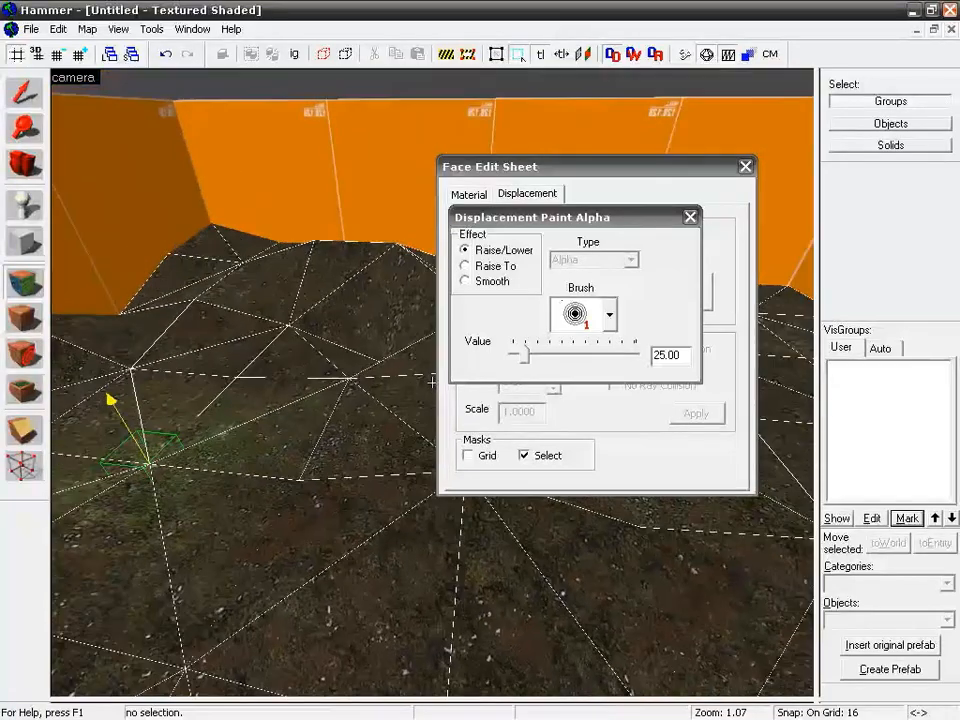
key("z")
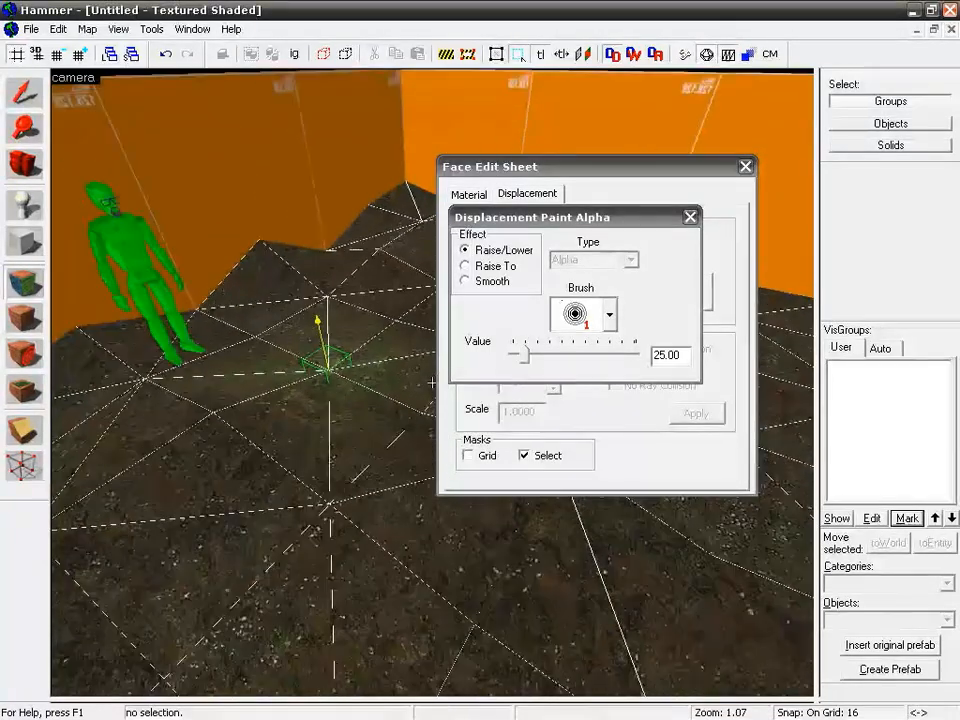
key("z")
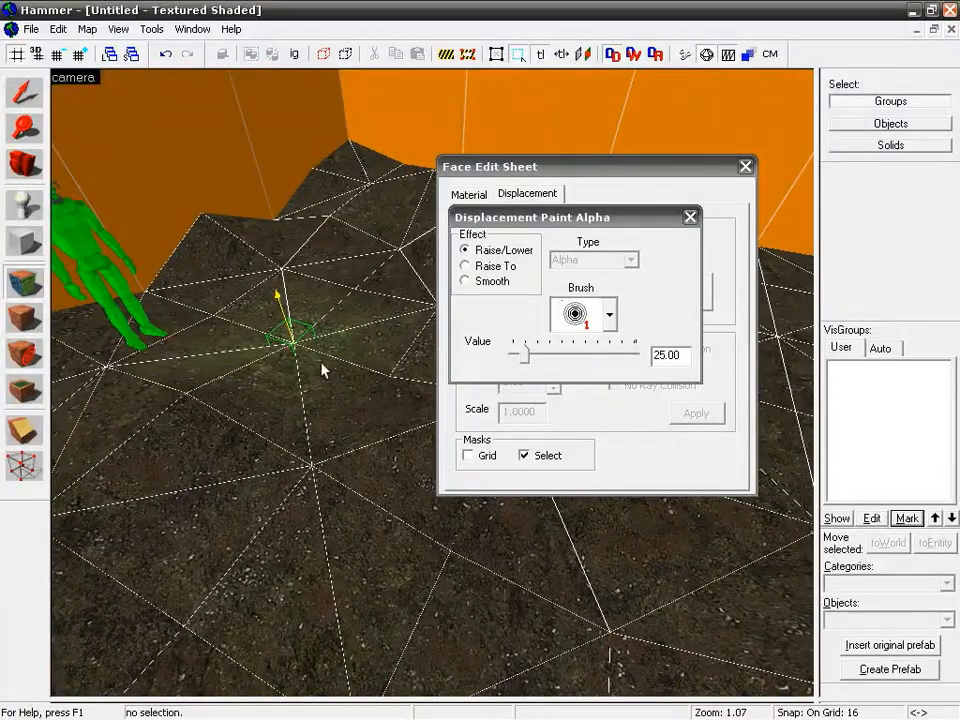
left_click(322, 463)
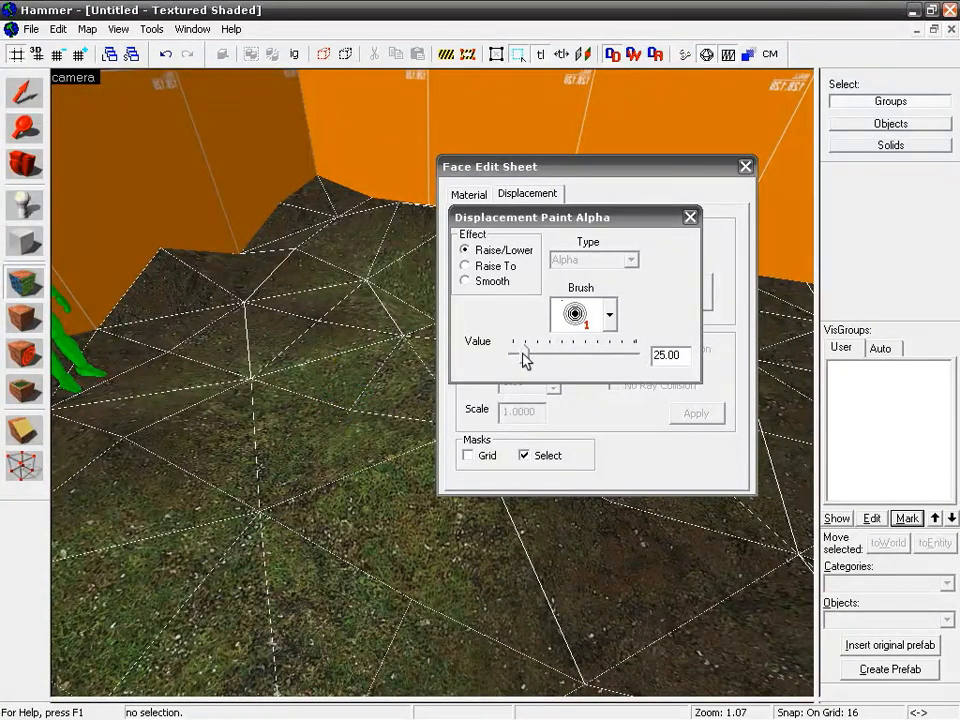
key("z")
key("w")
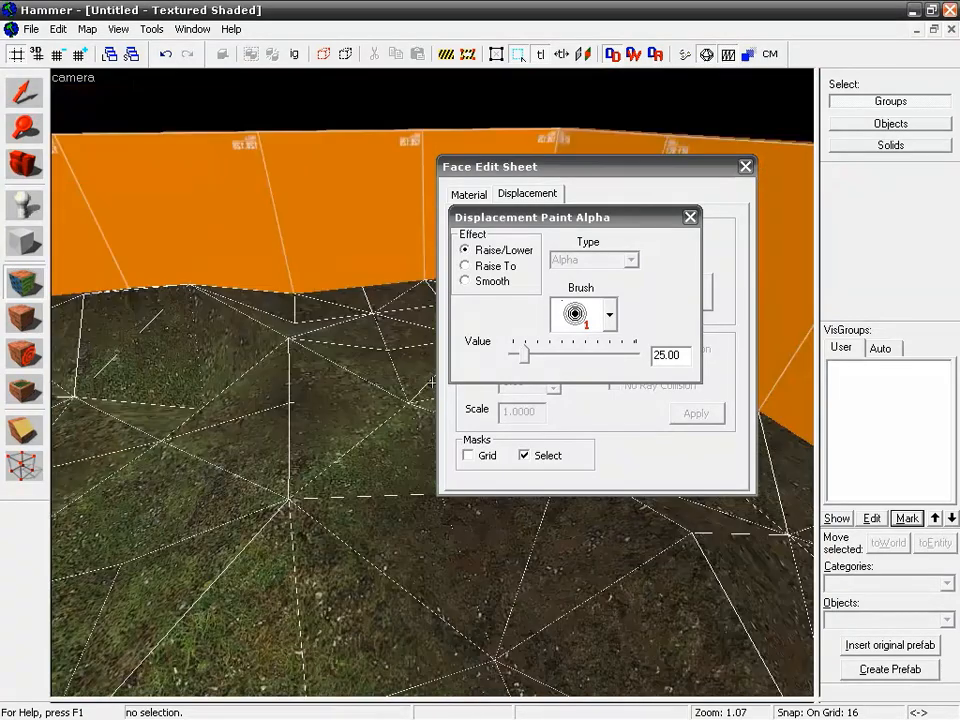
key("z")
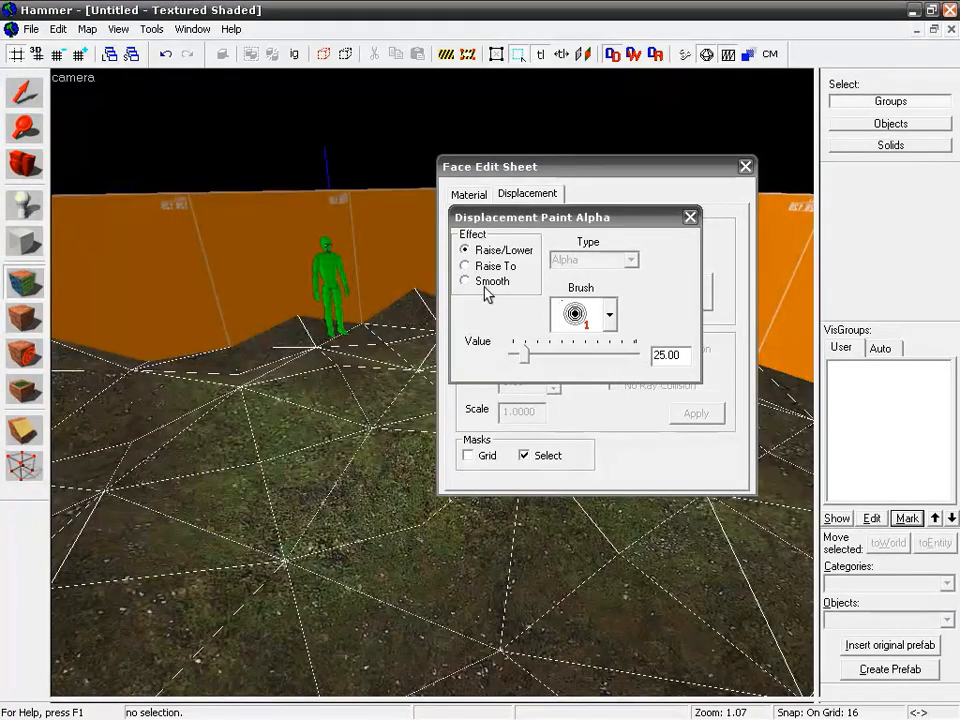
Step: Set the Paint Alpha effect to Smooth, blend the grass into the dirt, and close Paint Alpha
left_click(486, 283)
left_click_drag(370, 438, 358, 437)
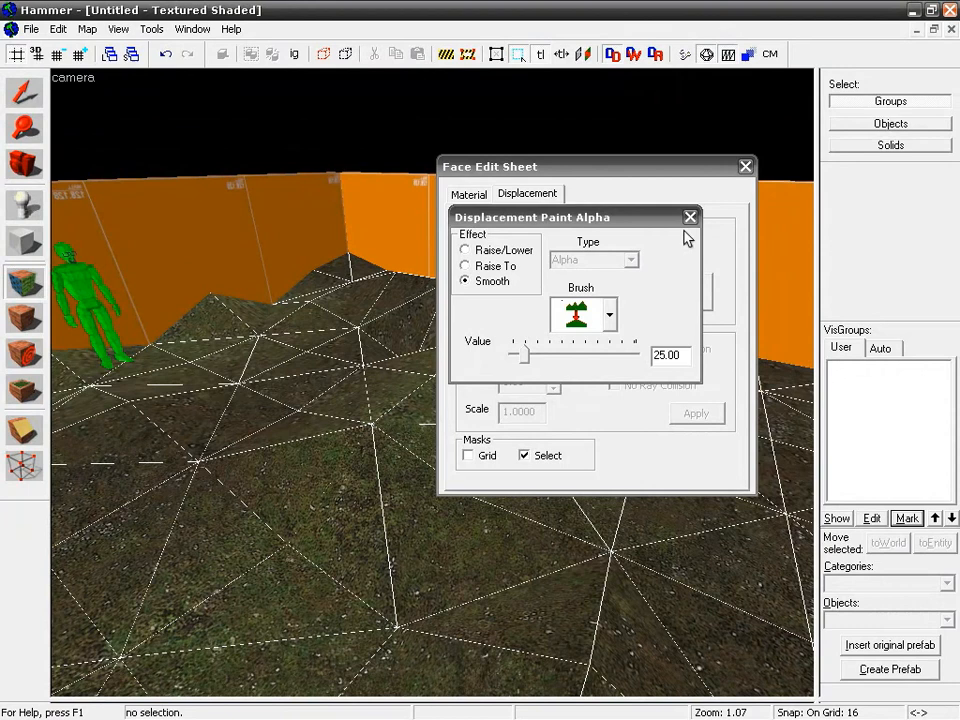
left_click(690, 217)
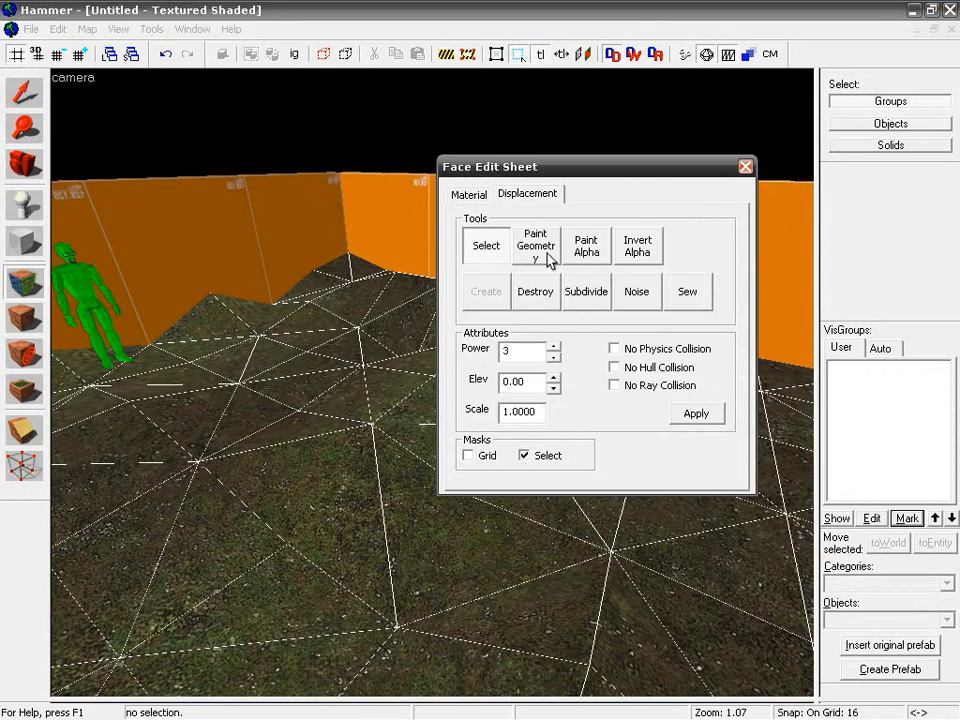
Step: Start Paint Geometry on the floor displacement with the effect set to Smooth
left_click(534, 244)
left_click(490, 288)
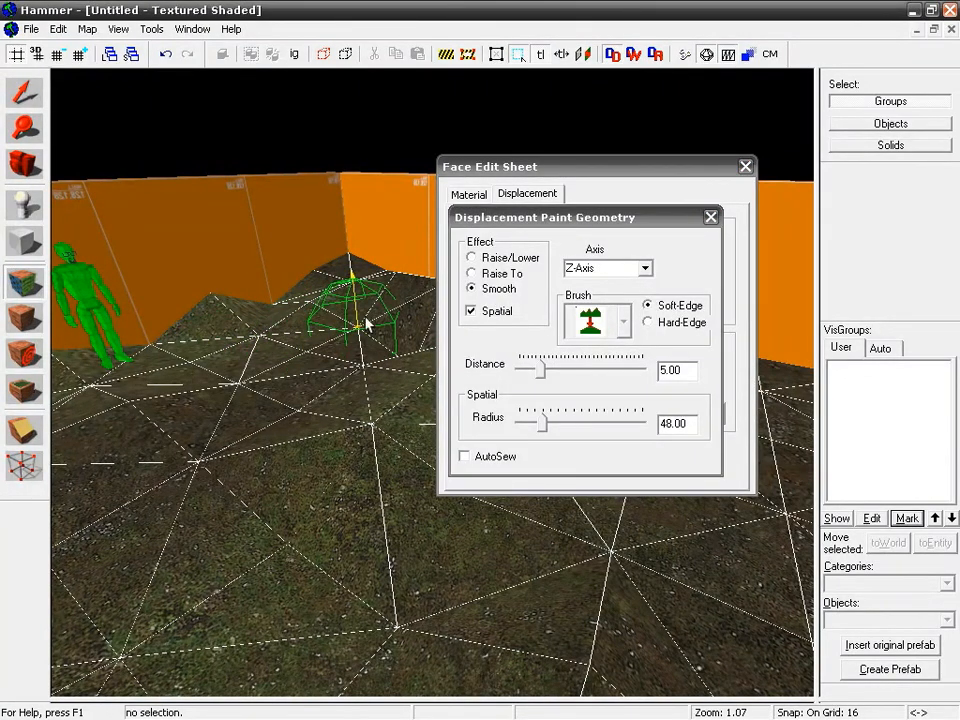